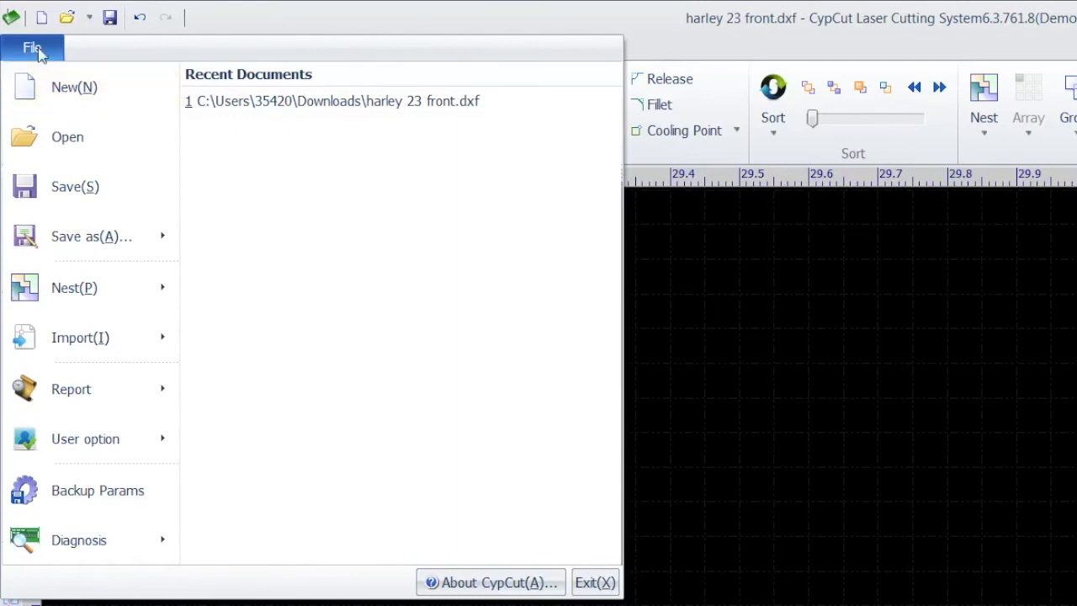
- Import the DXF file "harley 23 front.dxf" from the Downloads folder into the drawing
left_click(31, 48)
left_click(32, 49)
mouse_move(72, 338)
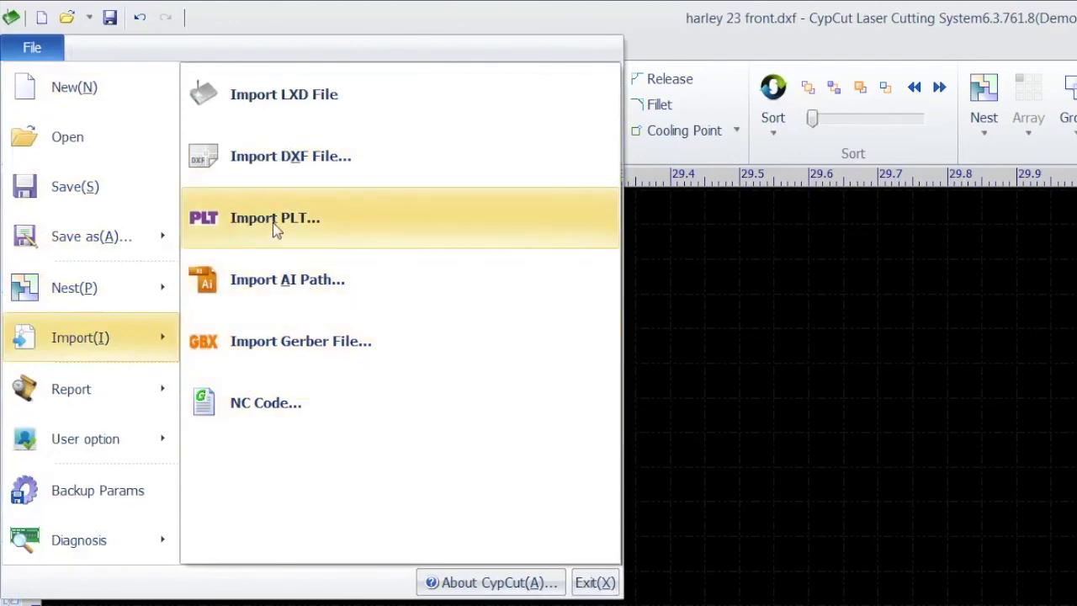
left_click(273, 162)
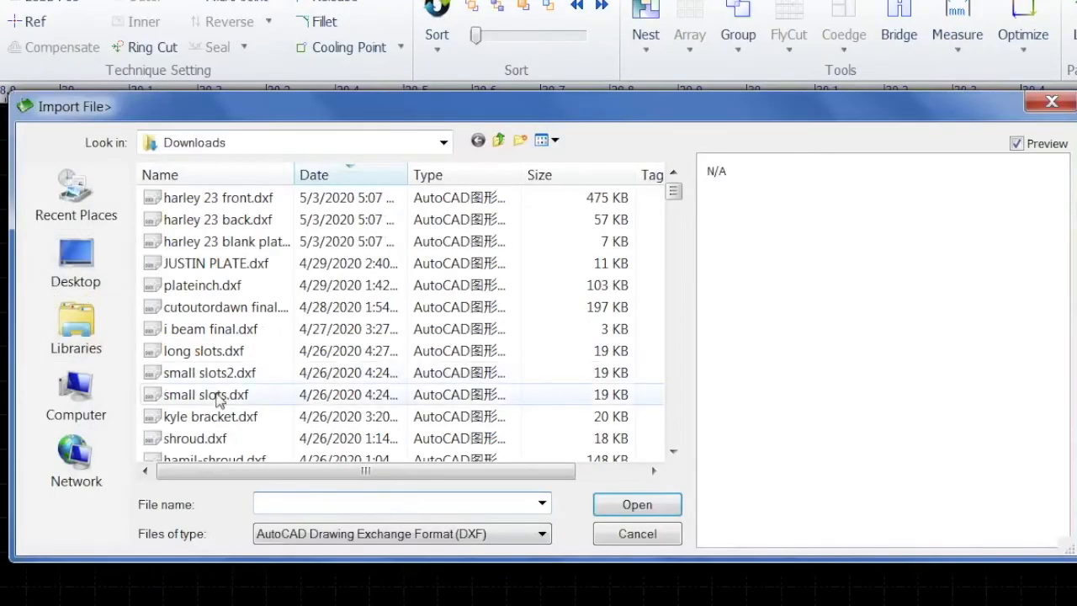
left_click(213, 198)
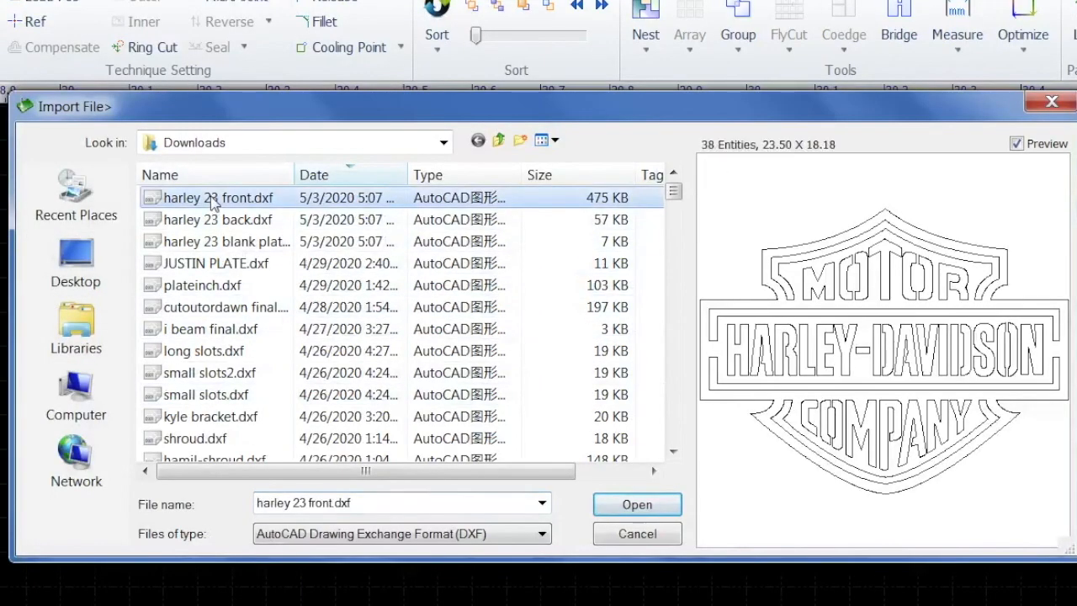
left_click(1017, 145)
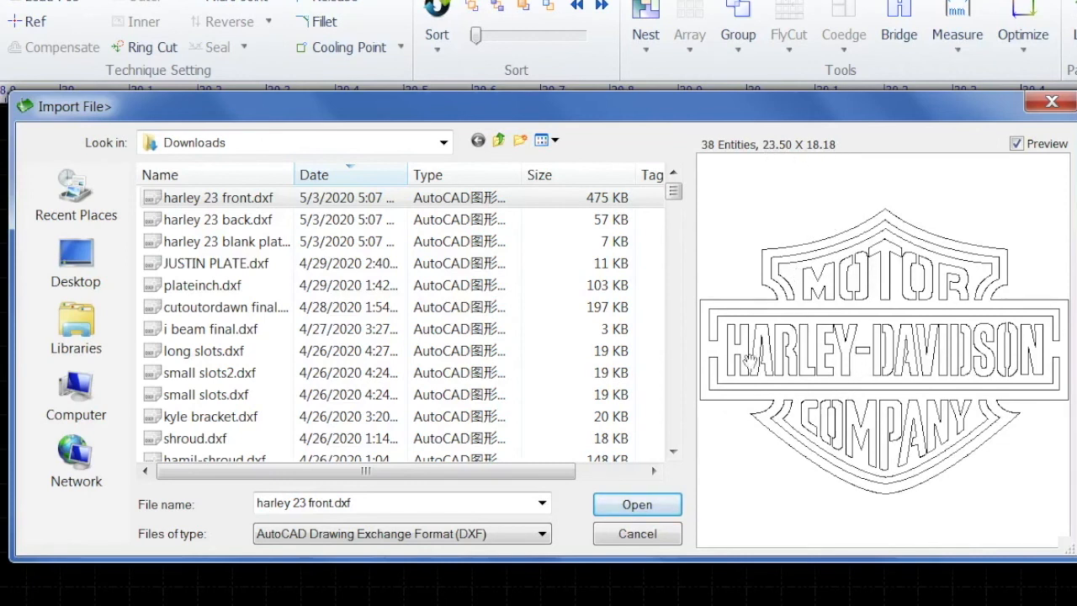
left_click(638, 510)
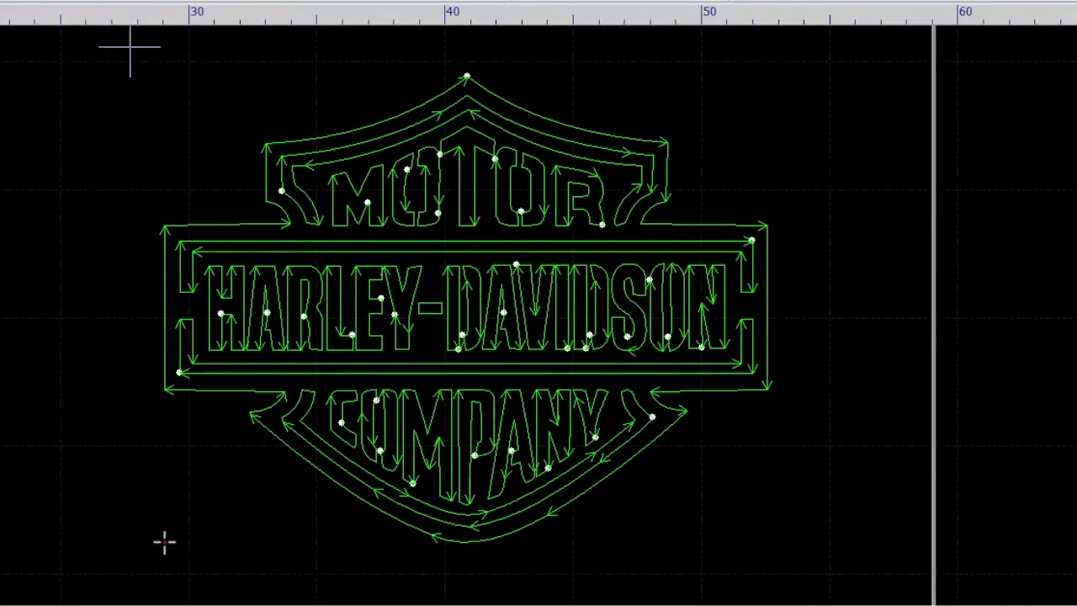
- Scale the entire imported logo proportionally to a width of 48 in, using its top-left corner as the scale center
left_click_drag(129, 49, 901, 582)
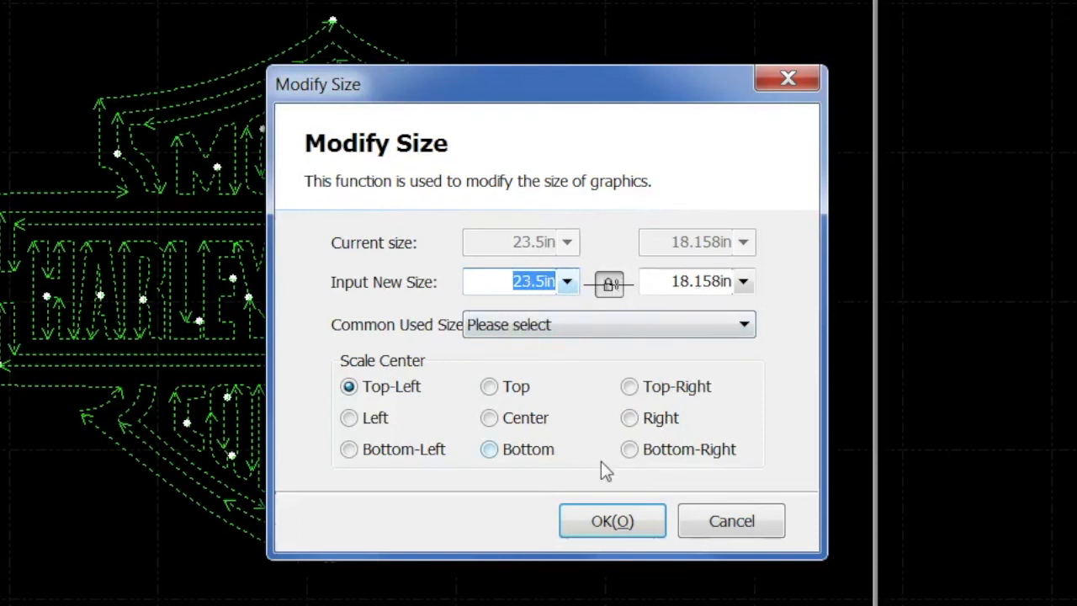
type("48")
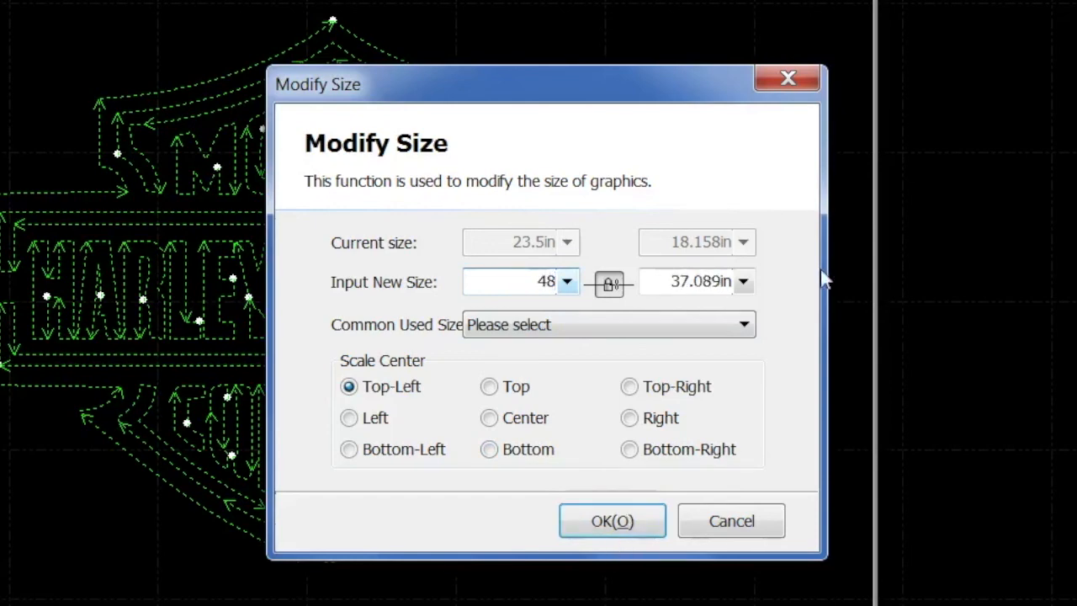
left_click(603, 517)
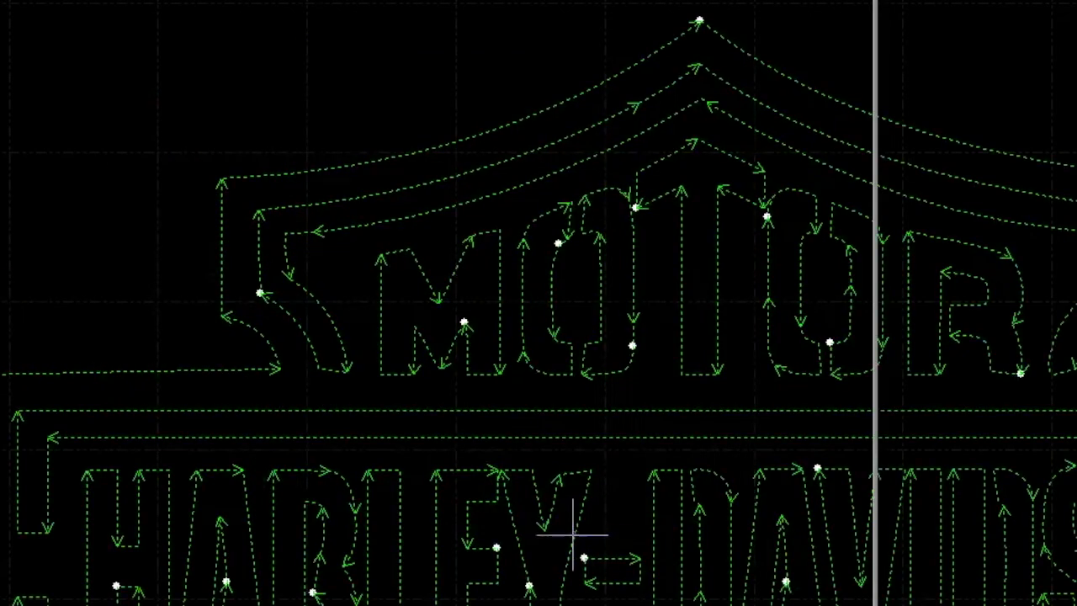
scroll(392, 293, "up", 2)
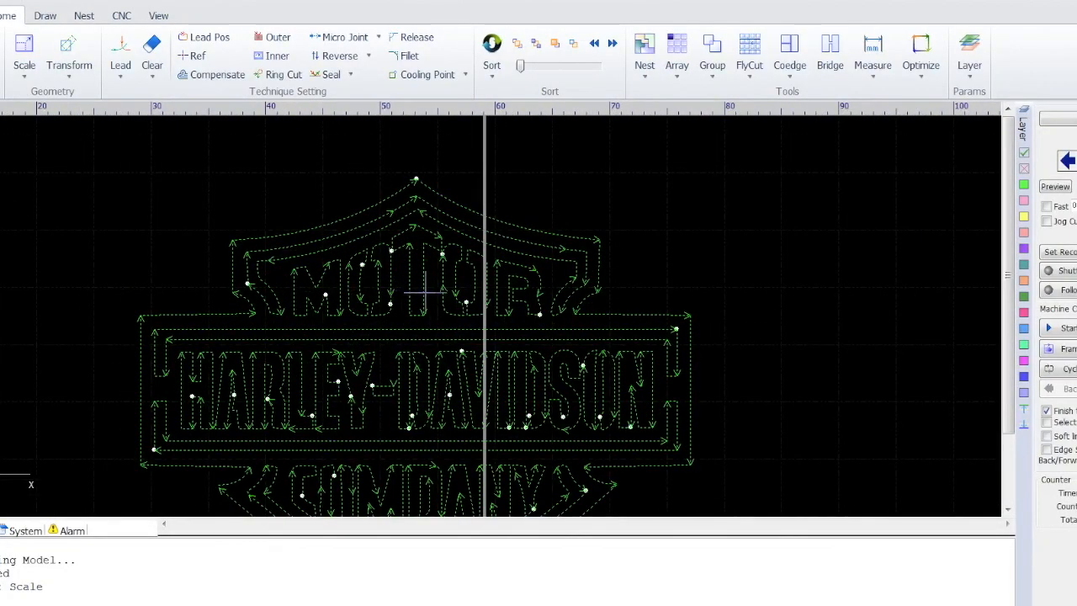
scroll(429, 185, "down", 1)
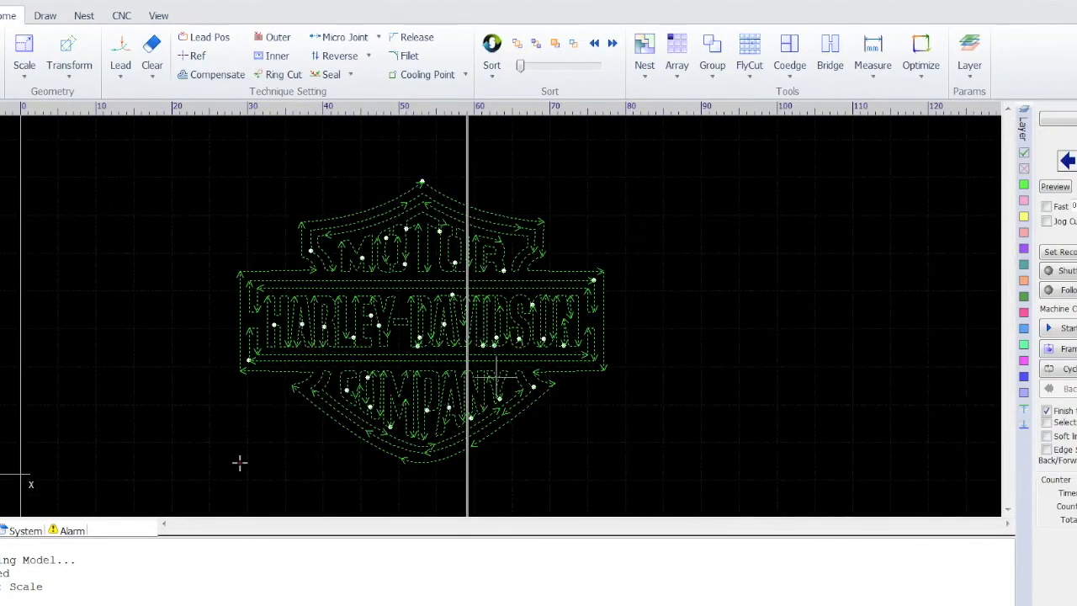
left_click(493, 276)
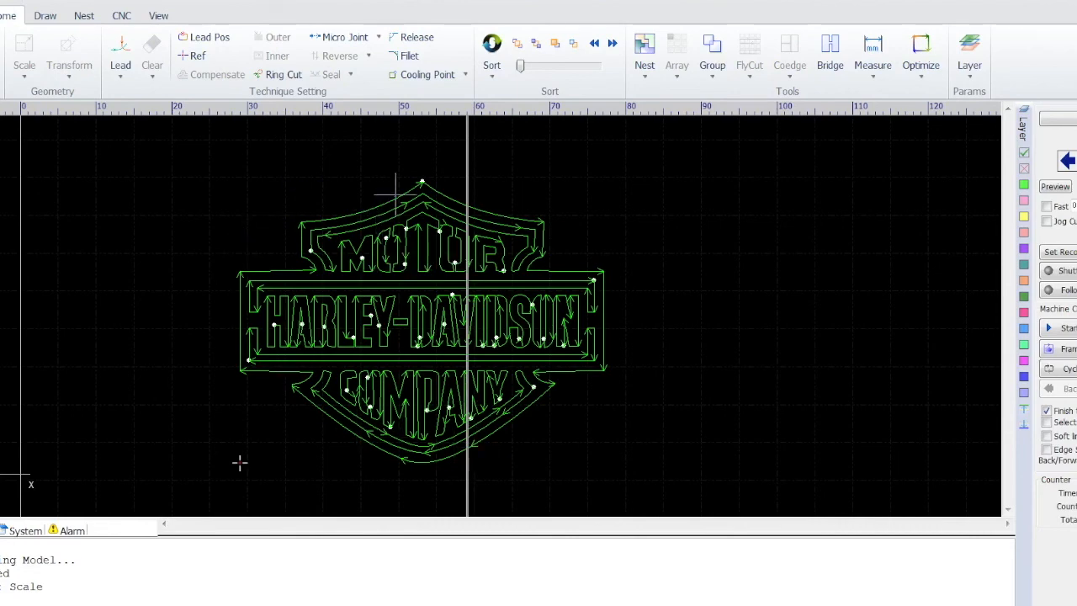
- Add a 0.5 in straight lead-in at 90° to the logo's outermost contour, without a lead-out
scroll(393, 193, "up", 3)
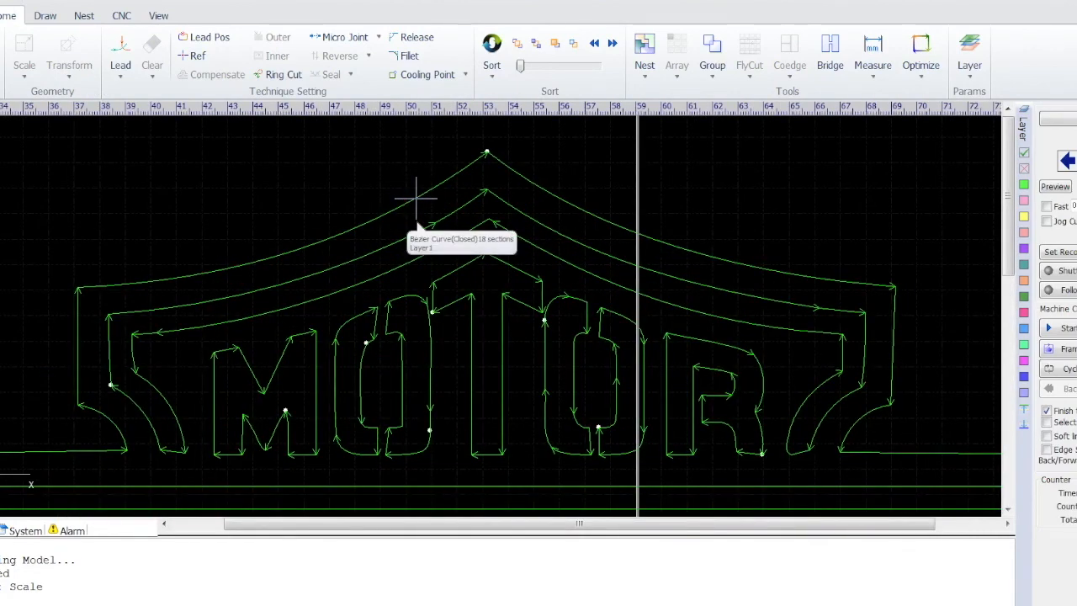
left_click(415, 199)
scroll(348, 170, "down", 3)
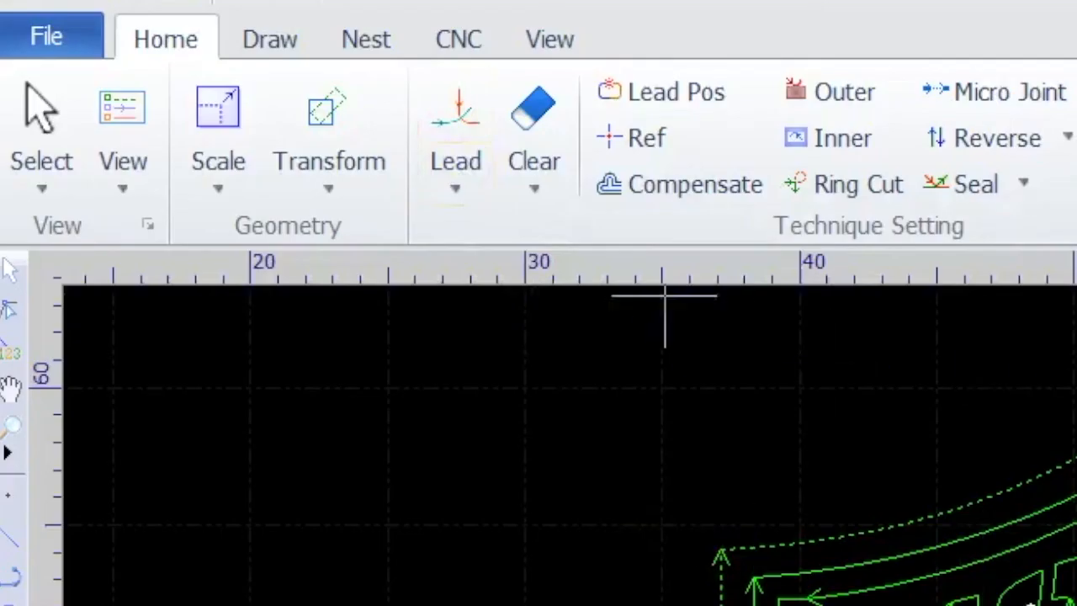
left_click(490, 159)
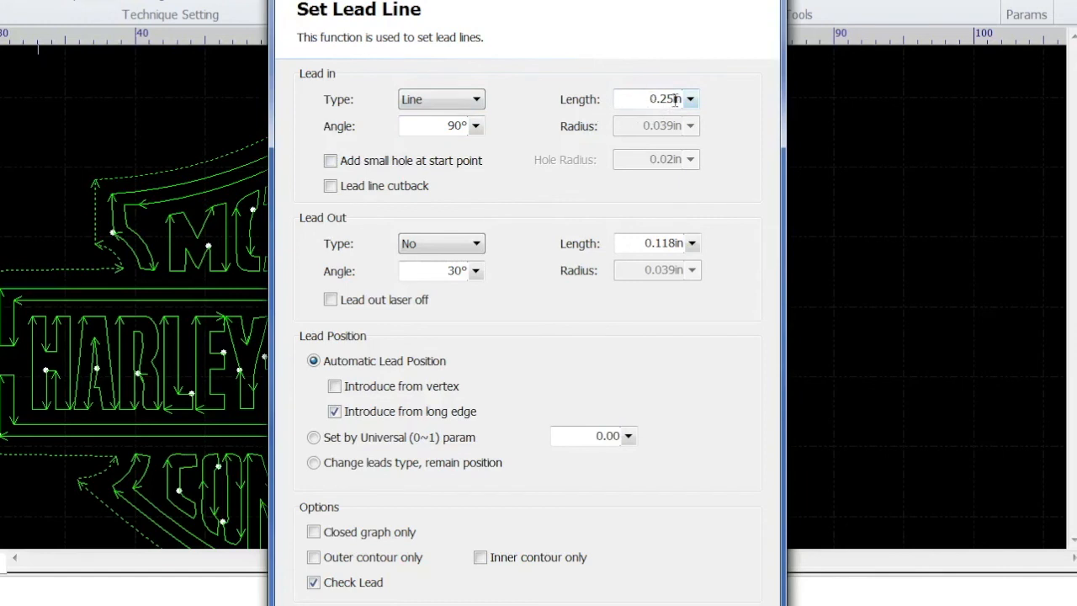
left_click_drag(648, 97, 712, 108)
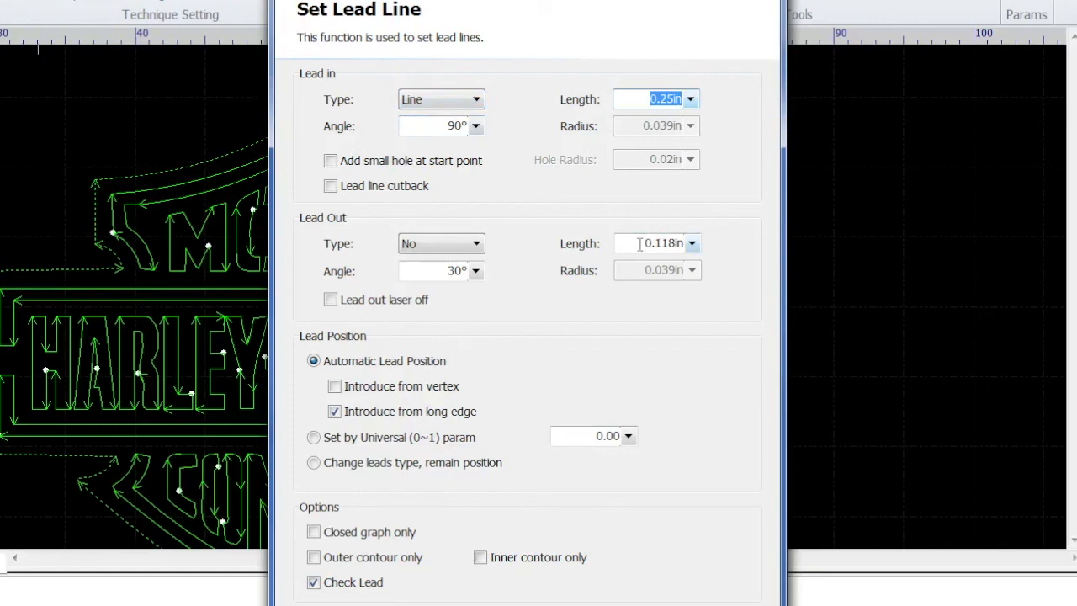
key("BackSpace")
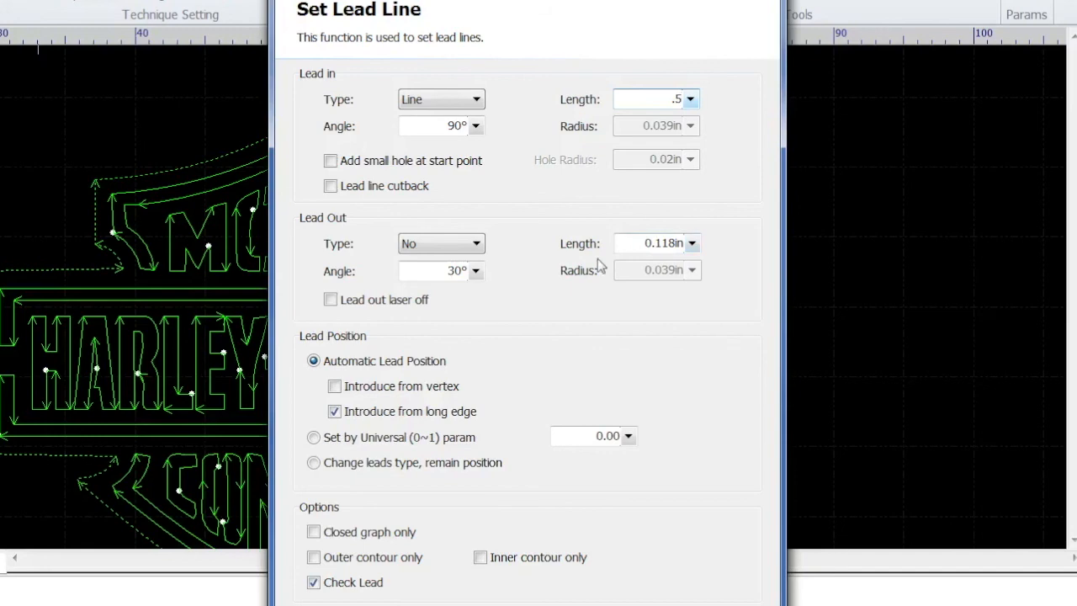
key("Return")
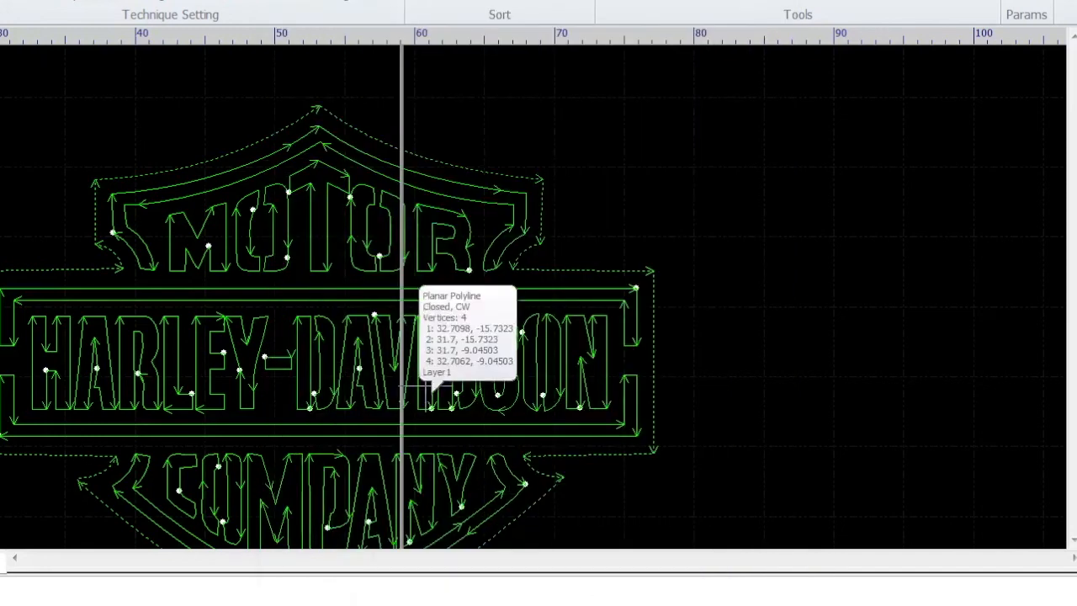
- Examine the lead-in on the outer contour's lower curve and the corners where it could start instead
scroll(354, 257, "down", 3)
scroll(309, 404, "up", 8)
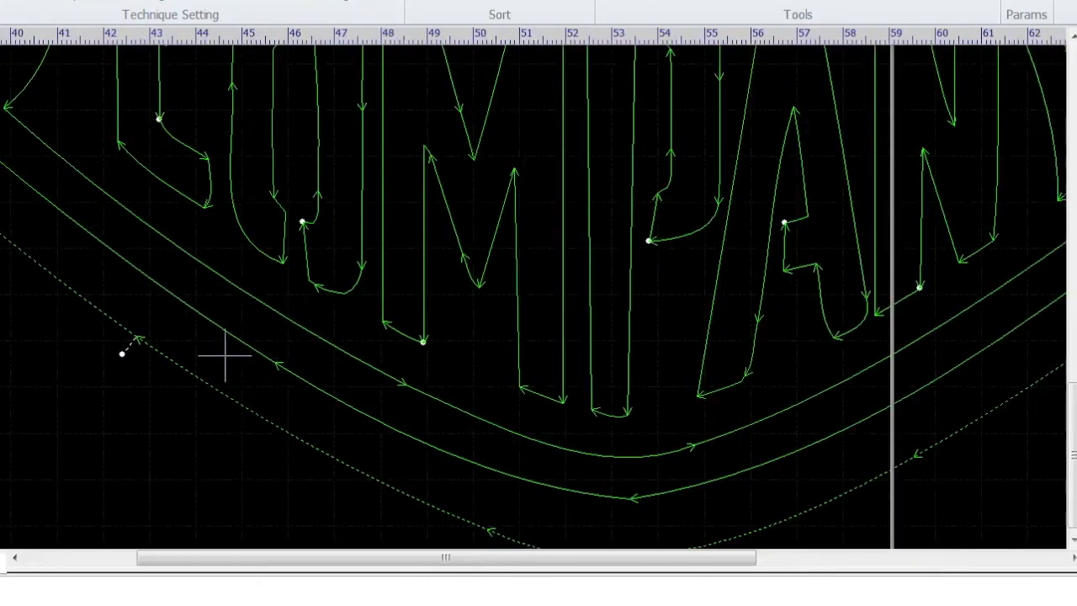
scroll(37, 301, "down", 4)
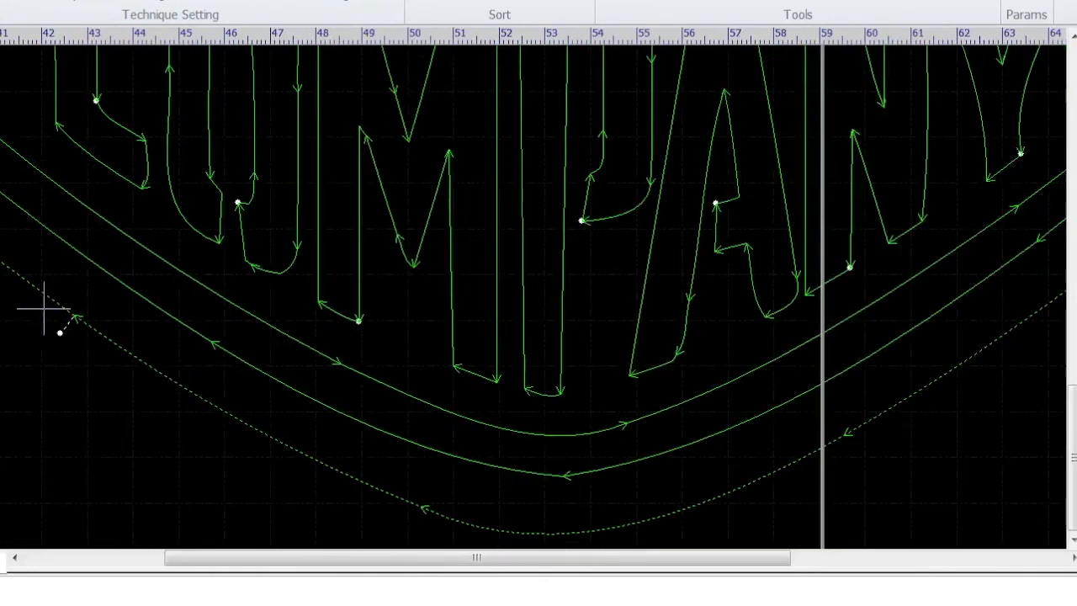
scroll(88, 320, "up", 6)
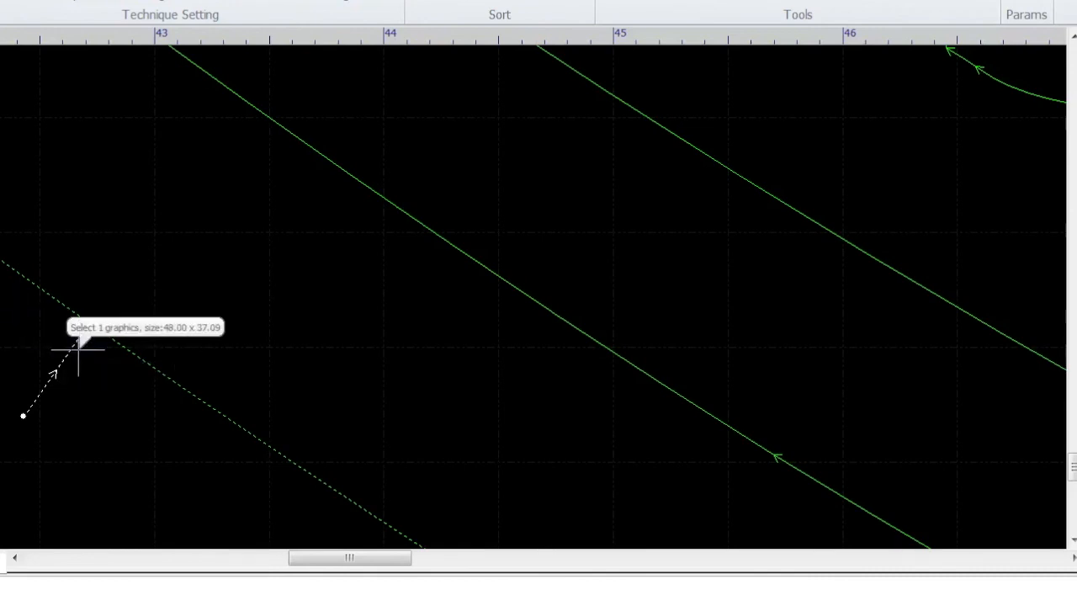
scroll(77, 350, "down", 5)
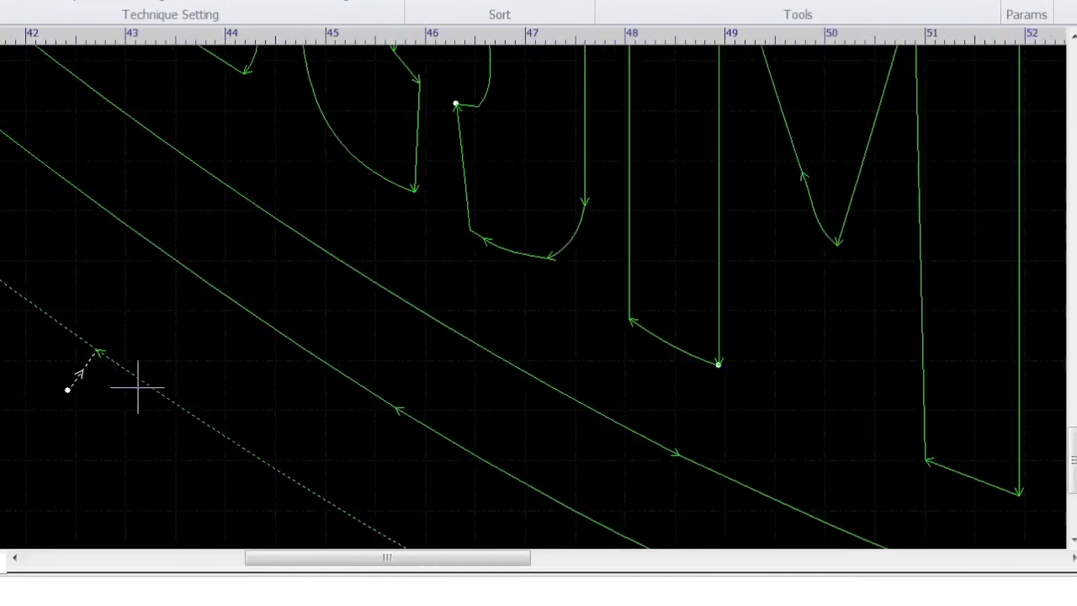
scroll(342, 472, "down", 2)
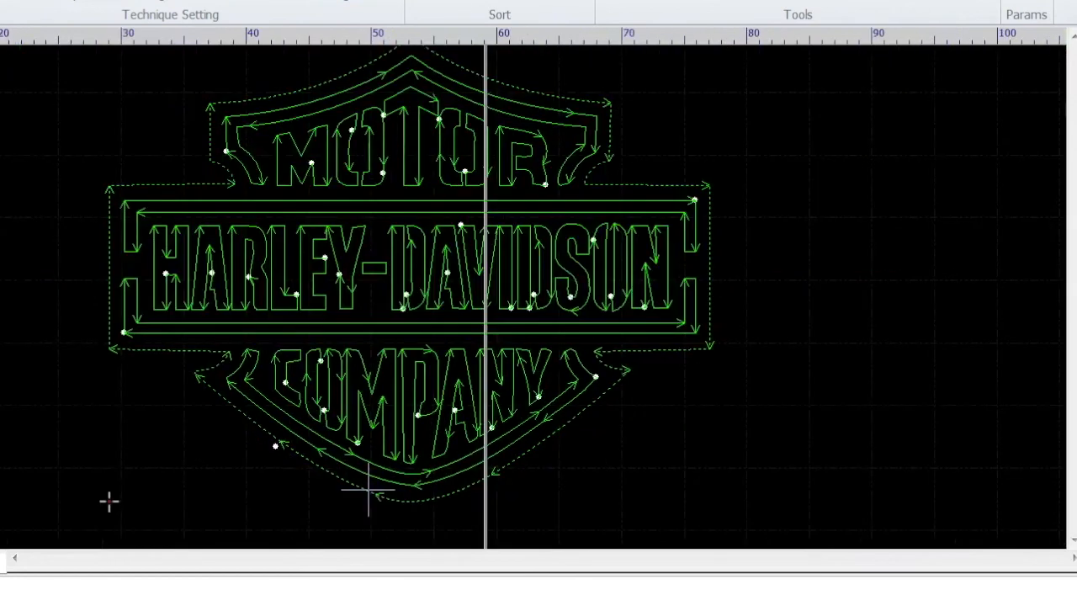
scroll(104, 159, "up", 5)
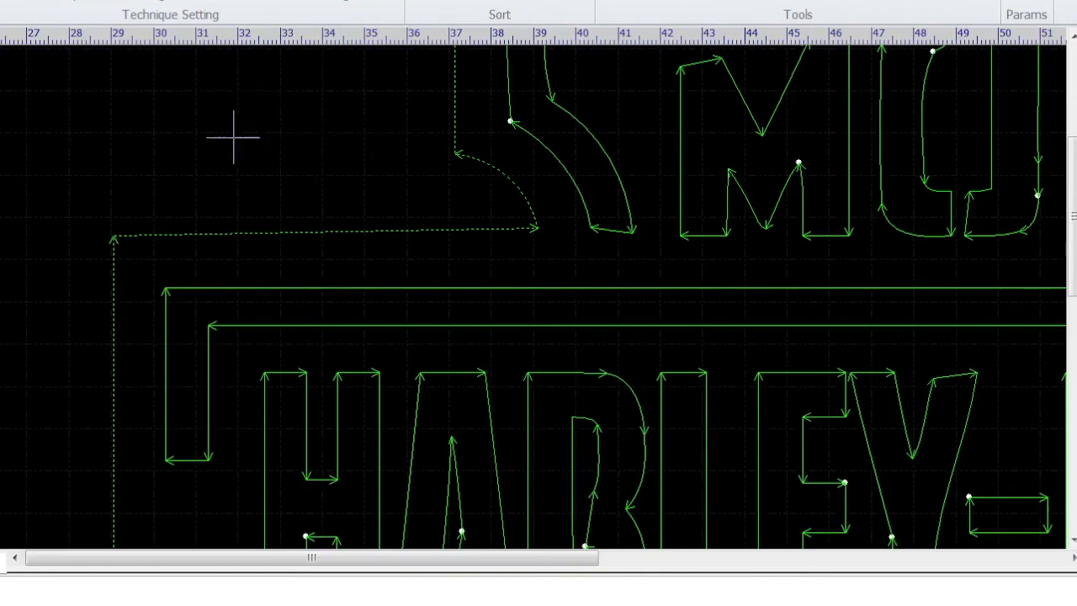
scroll(116, 226, "down", 2)
scroll(116, 225, "down", 2)
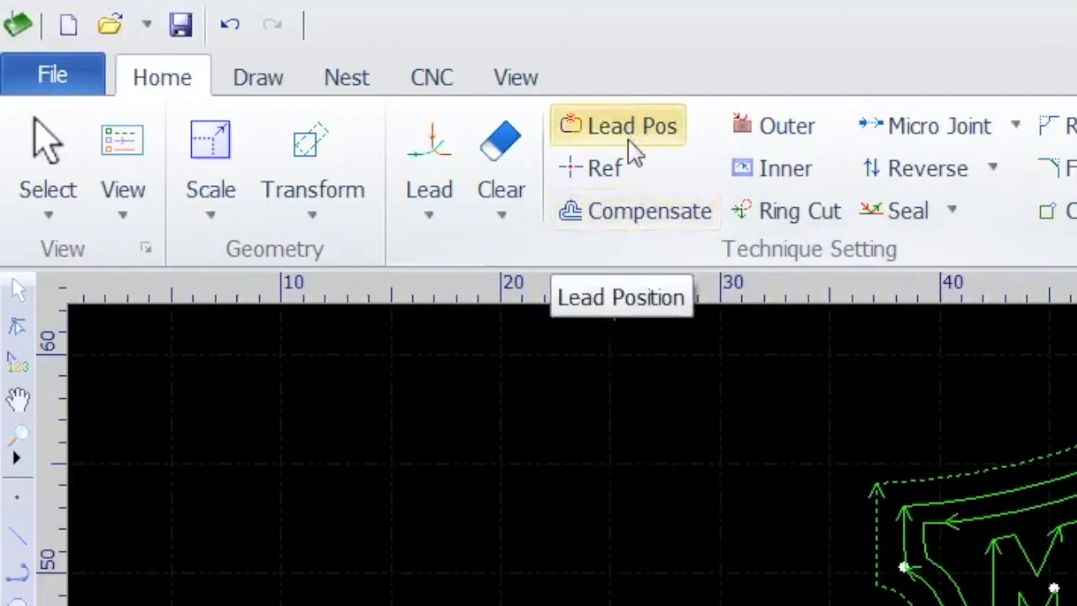
- Move the outer contour's lead-in to the upper-left corner of the HARLEY-DAVIDSON banner outline
left_click(632, 127)
scroll(409, 337, "up", 4)
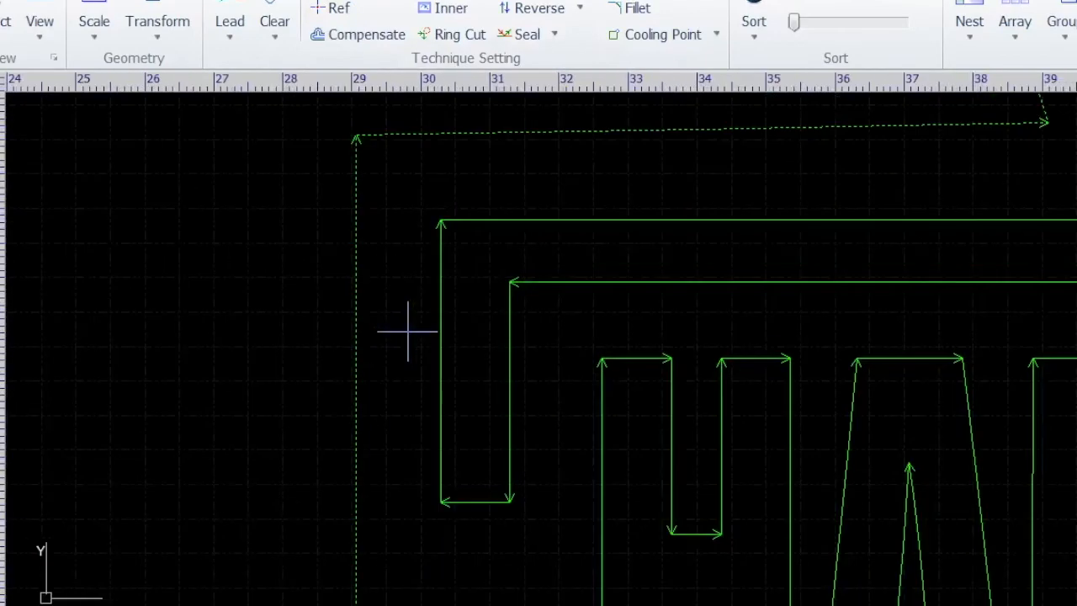
scroll(400, 253, "down", 1)
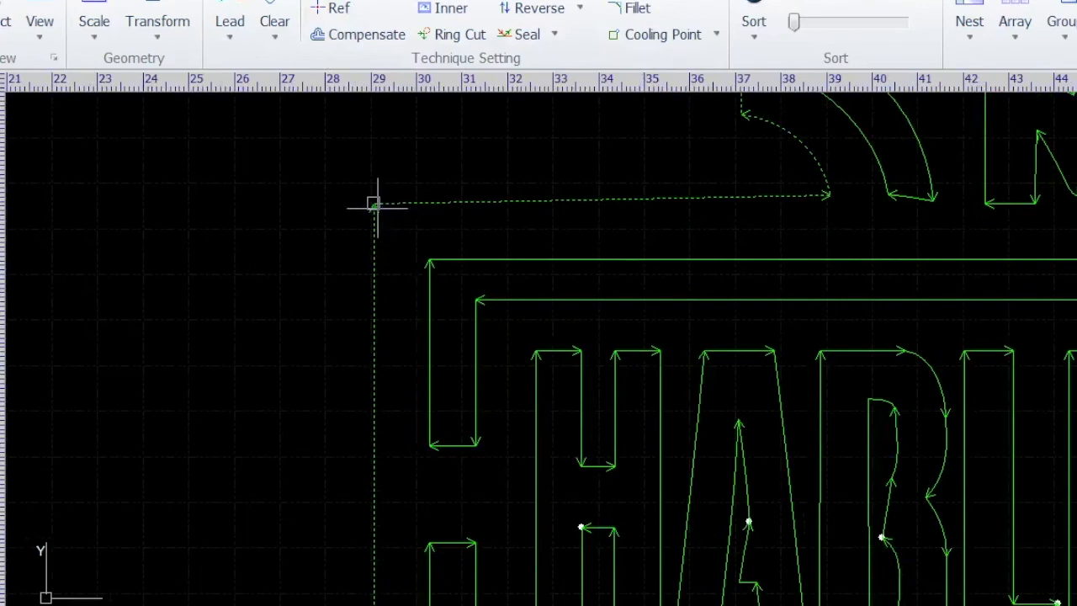
scroll(373, 205, "up", 5)
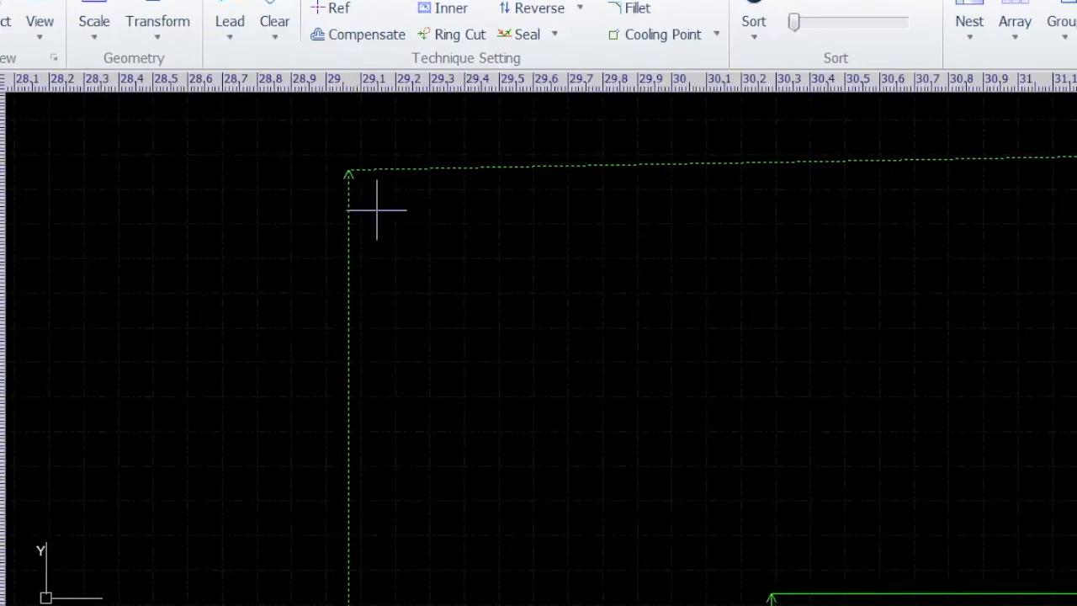
left_click(347, 169)
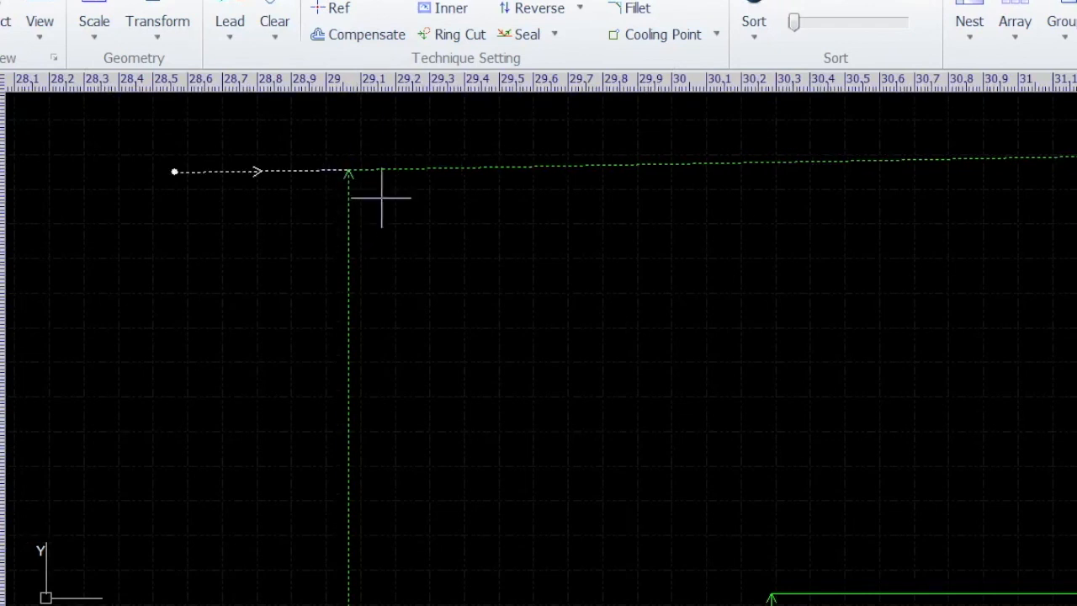
- Examine the relocated lead-in at the banner corner, the neighbouring outline corners and the start points on the inner shapes
scroll(453, 266, "down", 4)
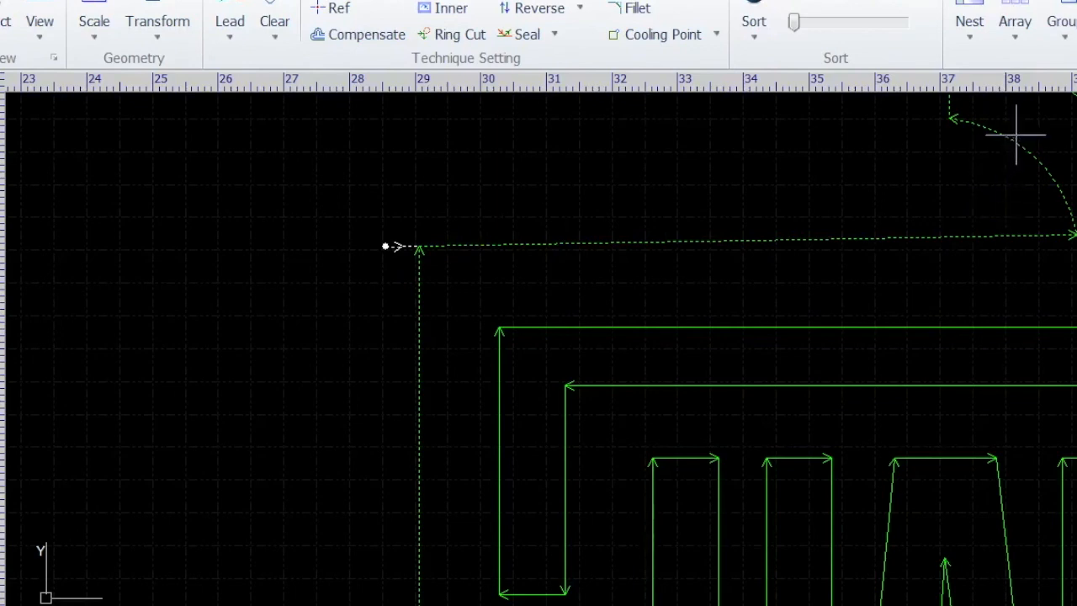
scroll(425, 244, "up", 3)
scroll(428, 250, "up", 2)
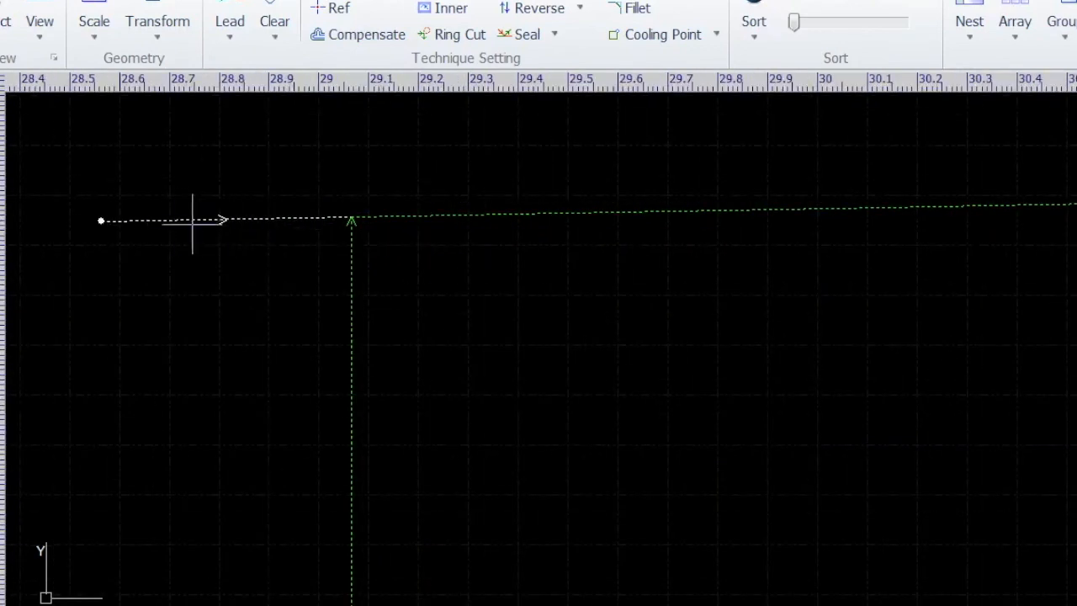
scroll(193, 221, "down", 5)
scroll(741, 217, "up", 2)
scroll(741, 216, "up", 2)
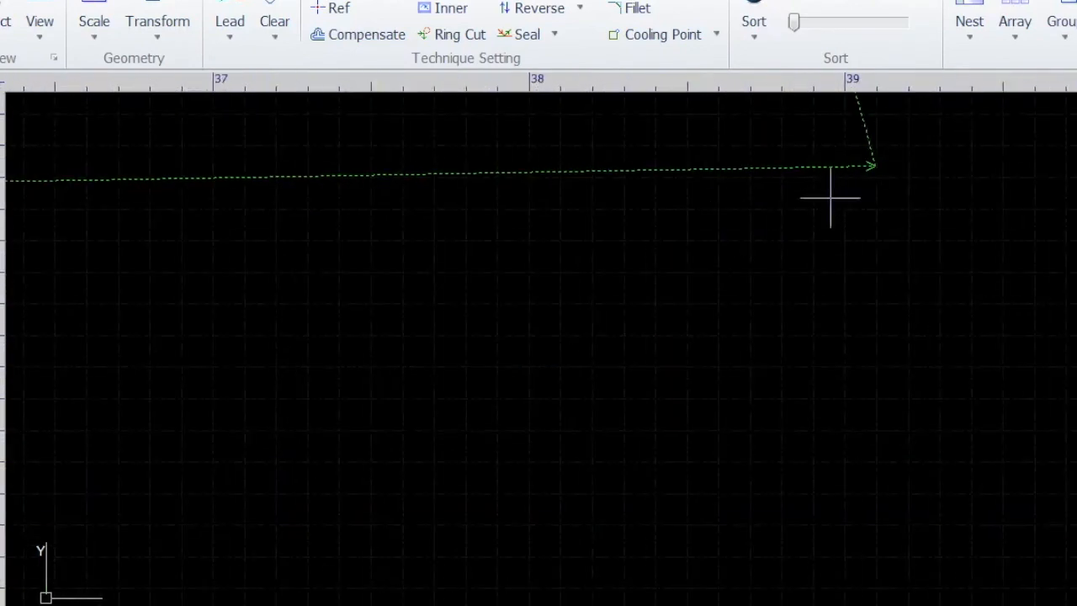
scroll(729, 308, "down", 5)
scroll(469, 305, "down", 2)
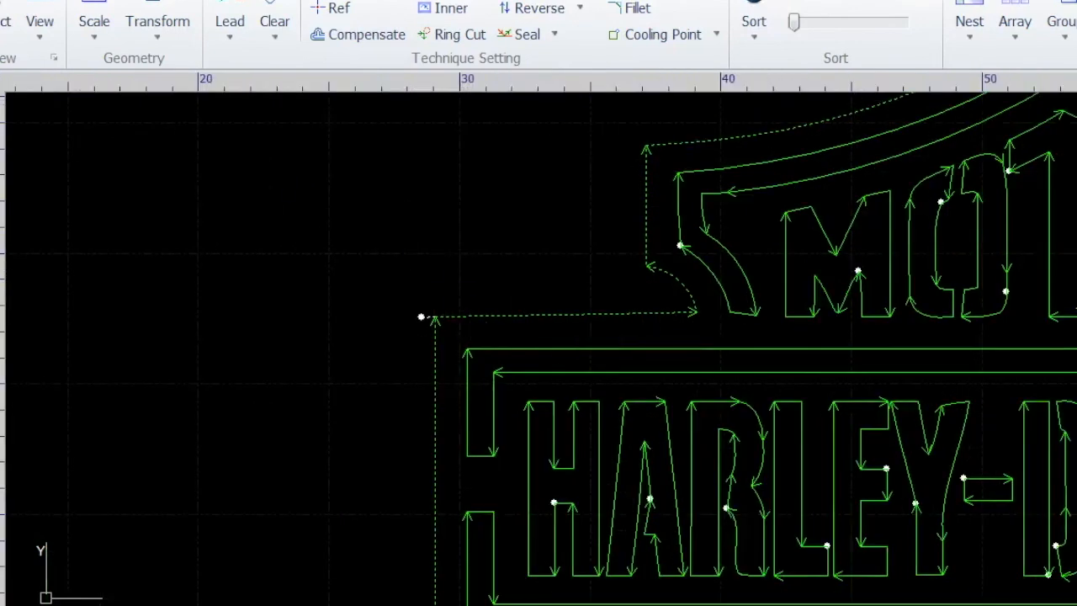
scroll(425, 285, "down", 2)
scroll(425, 305, "up", 6)
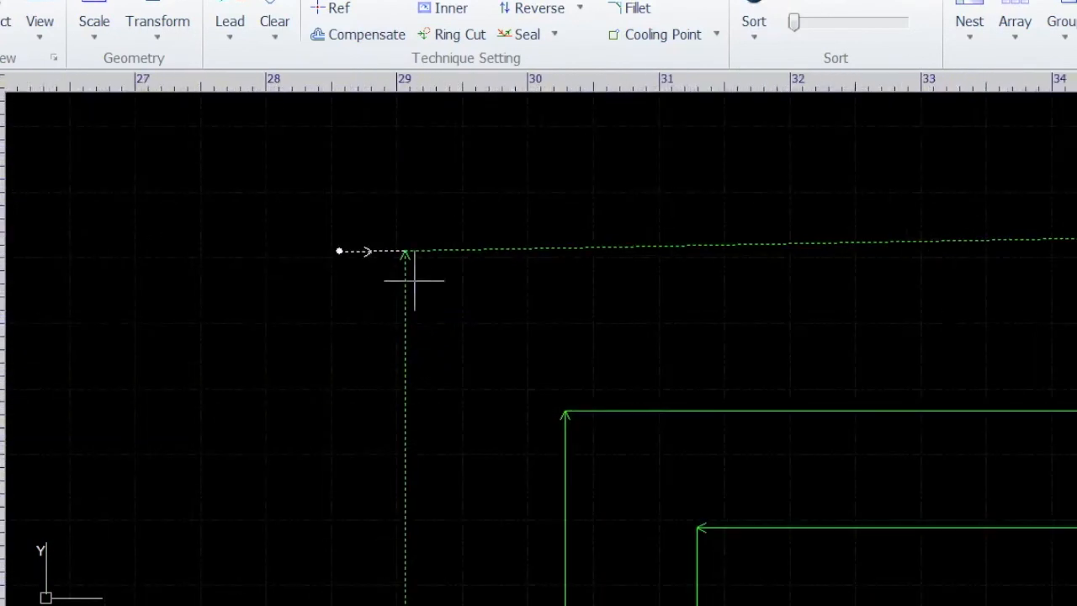
scroll(404, 248, "down", 7)
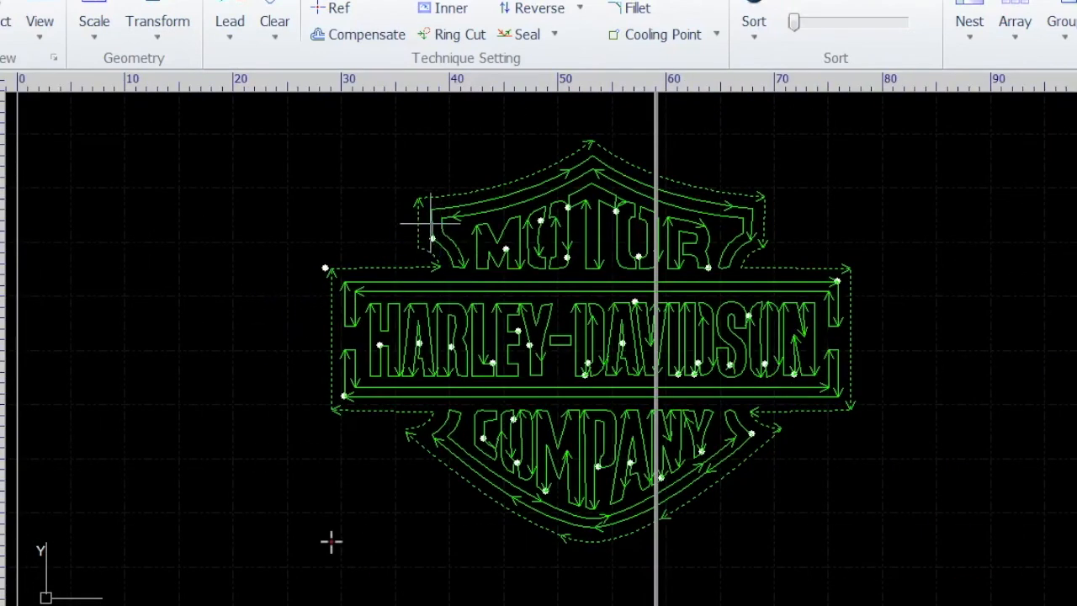
scroll(433, 217, "up", 5)
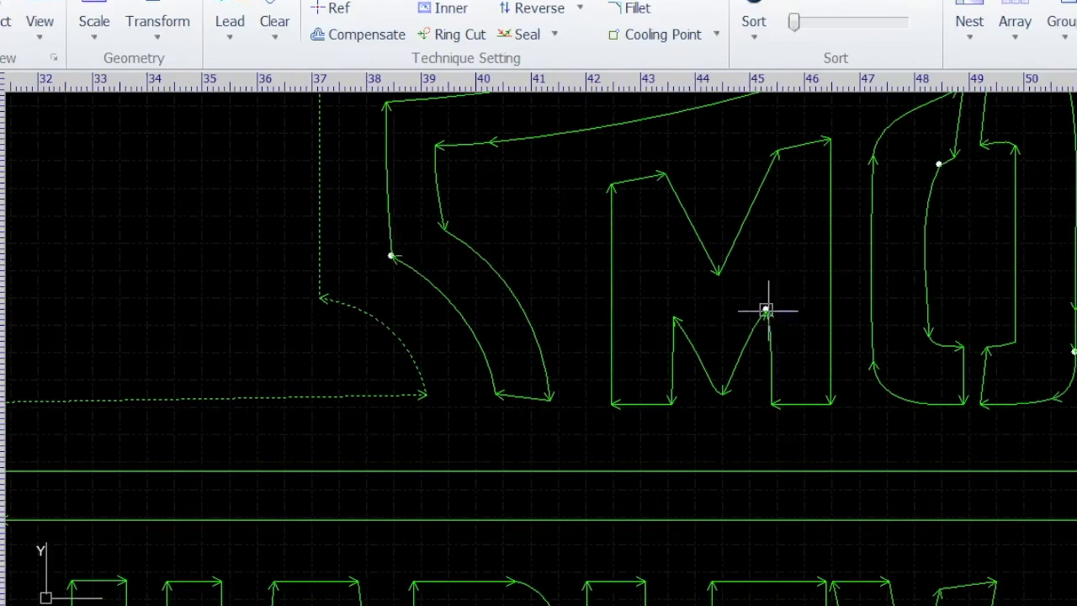
scroll(525, 305, "down", 5)
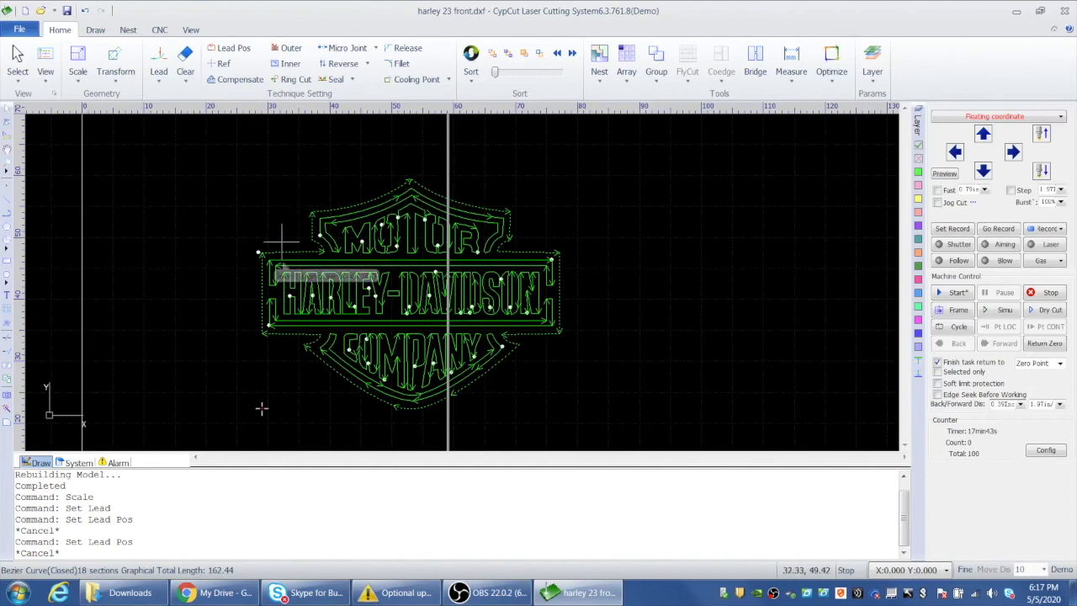
scroll(260, 269, "up", 5)
scroll(223, 276, "down", 6)
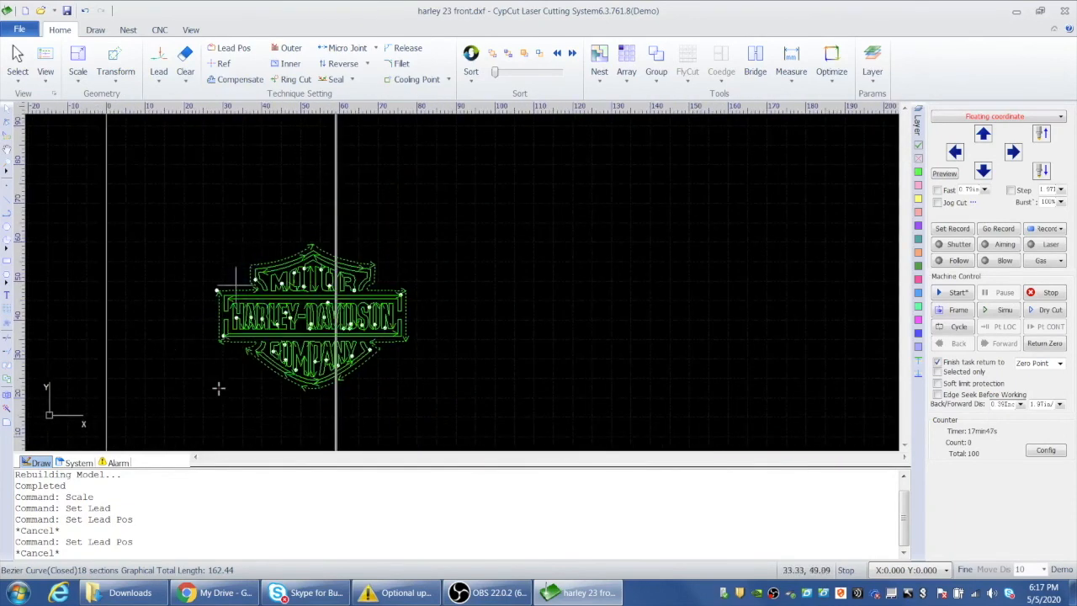
scroll(220, 303, "up", 2)
scroll(220, 308, "up", 2)
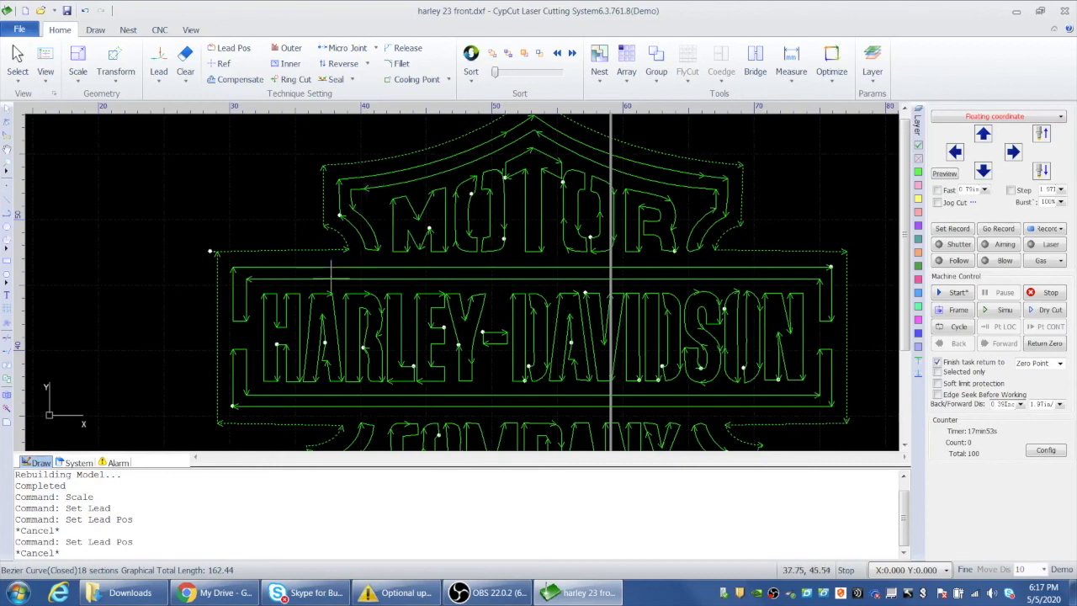
scroll(228, 367, "down", 2)
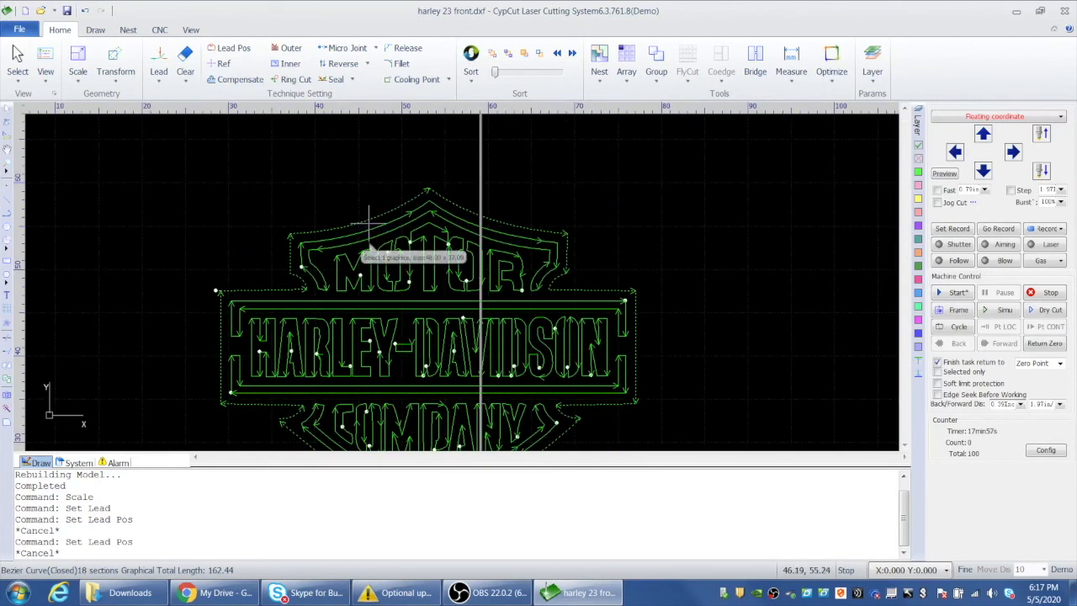
- Try moving the outermost contour upward off the rest of the logo, and undo that move
left_click_drag(363, 219, 362, 179)
left_click(371, 261)
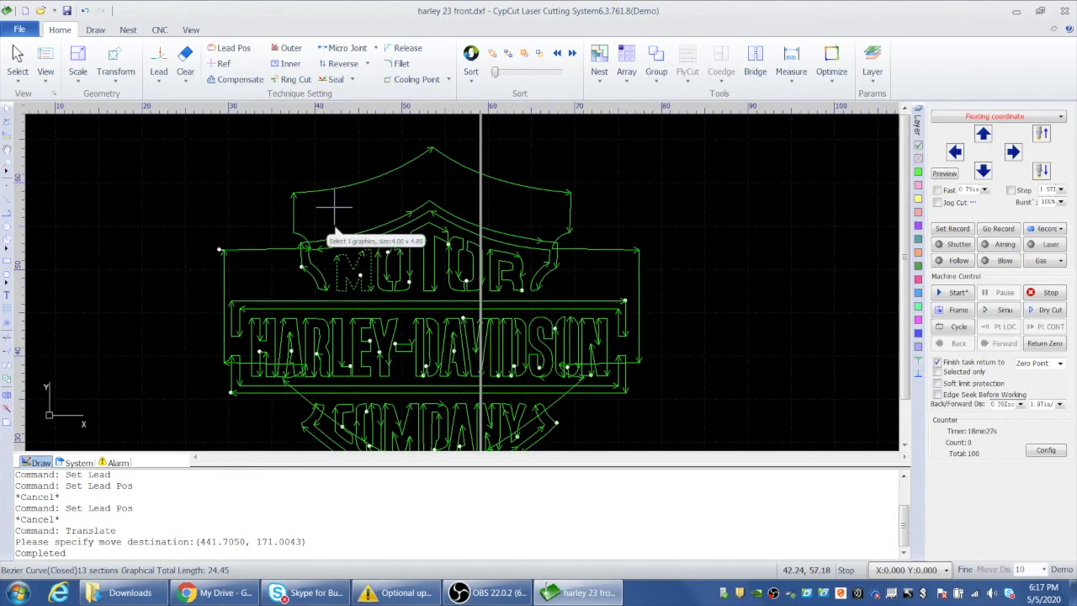
left_click(85, 10)
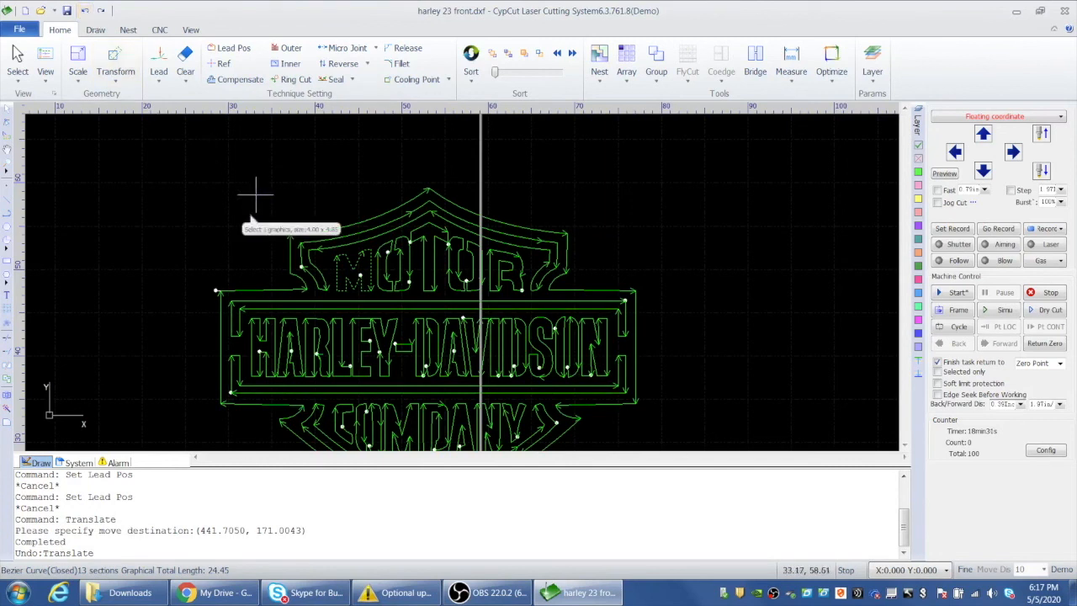
- Reverse the outermost contour's cutting direction, place its lead-in on the inner side, and check it at the banner's upper-left corner
left_click(216, 272)
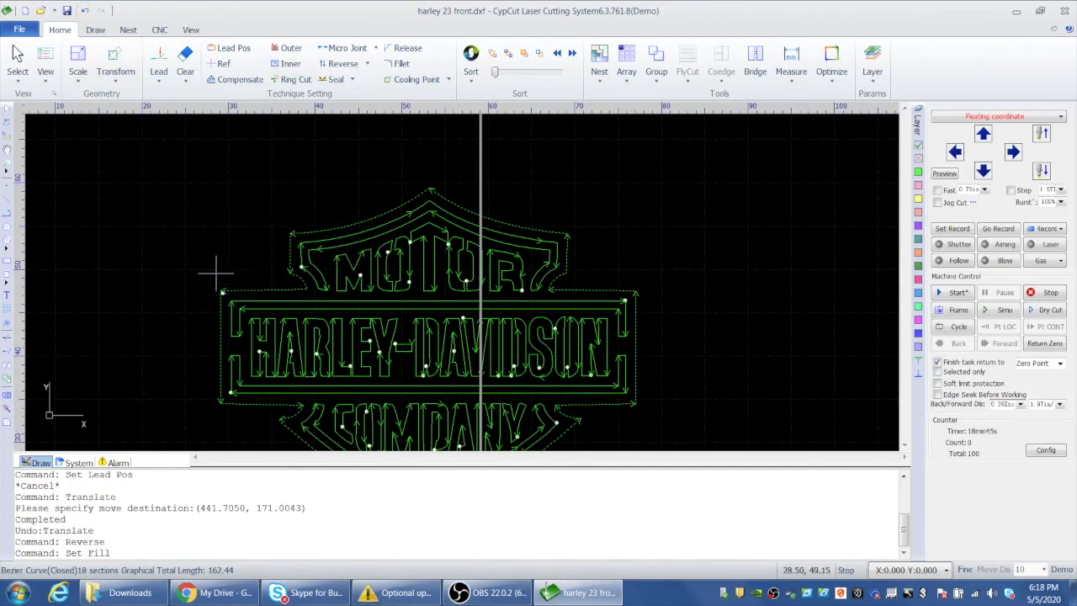
left_click(213, 223)
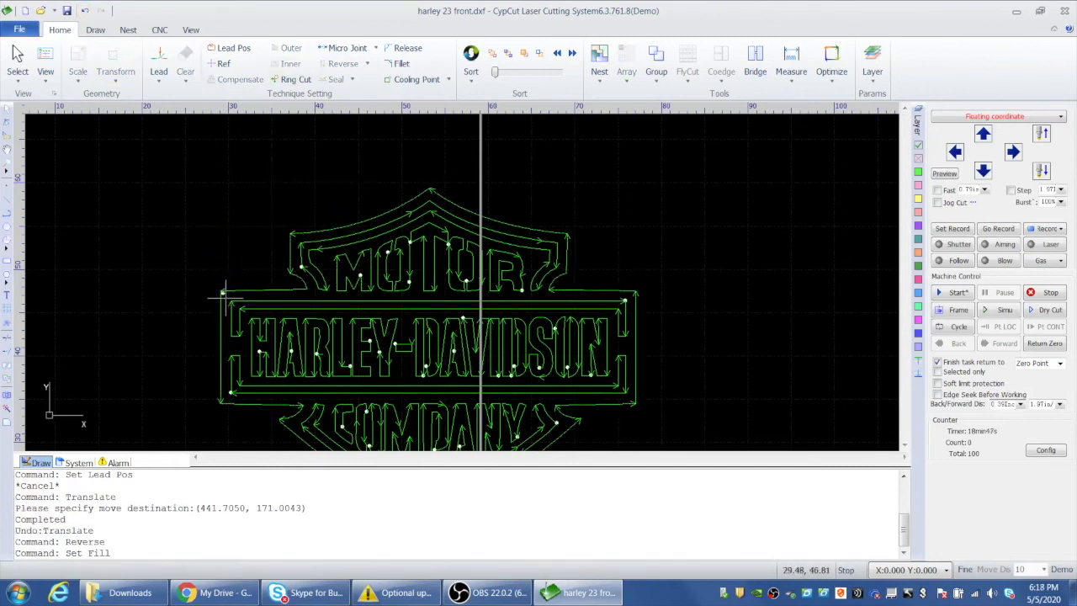
scroll(226, 315, "up", 5)
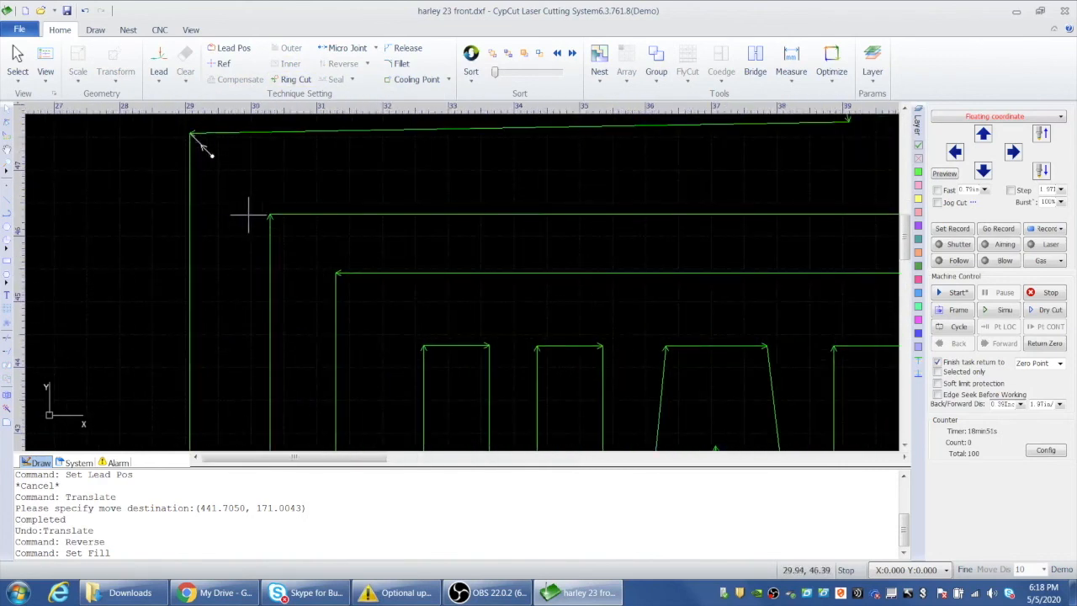
scroll(244, 220, "down", 2)
scroll(249, 225, "down", 2)
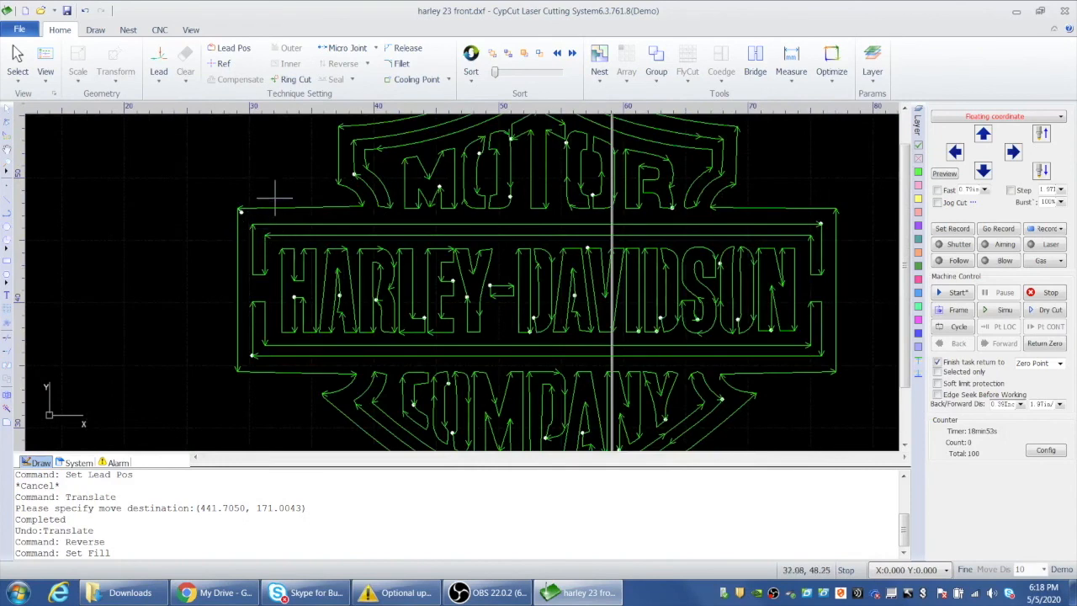
scroll(239, 210, "down", 2)
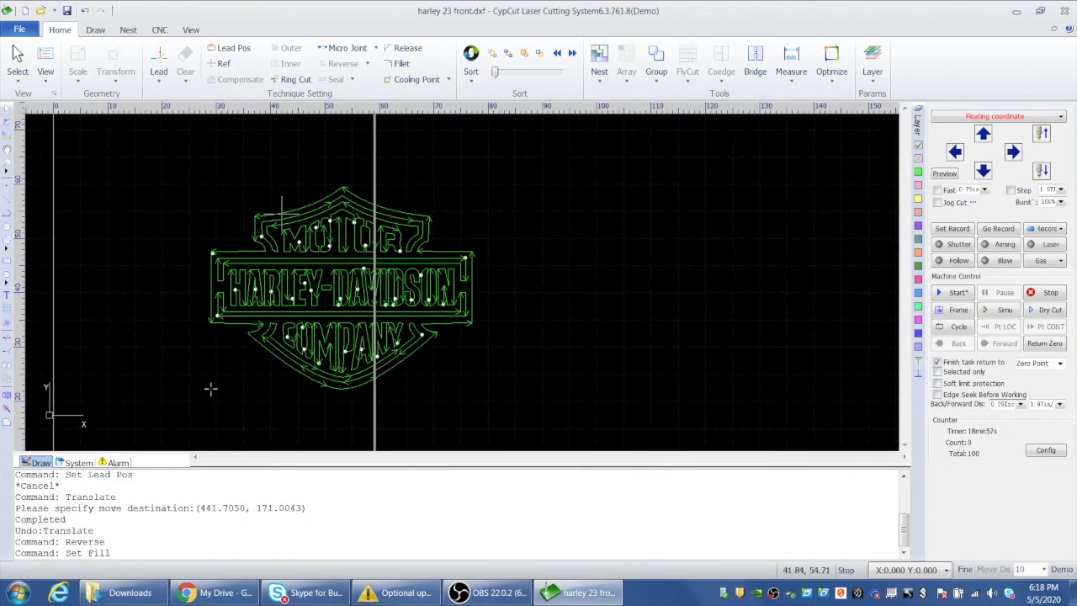
- Place the outermost contour's lead-in on the outer side again and reverse its cutting direction
left_click(282, 214)
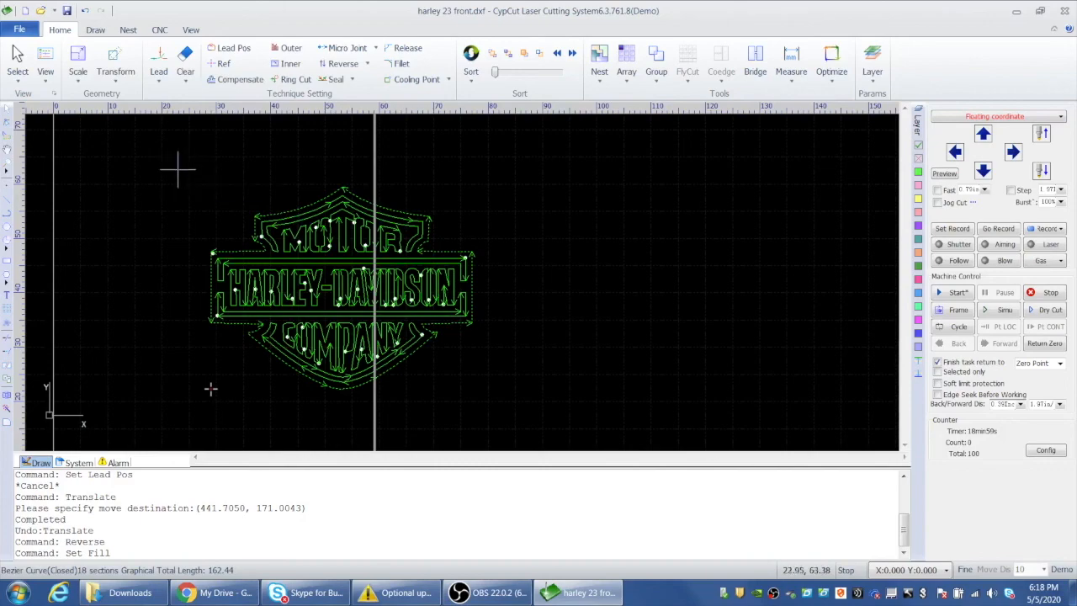
scroll(229, 255, "up", 3)
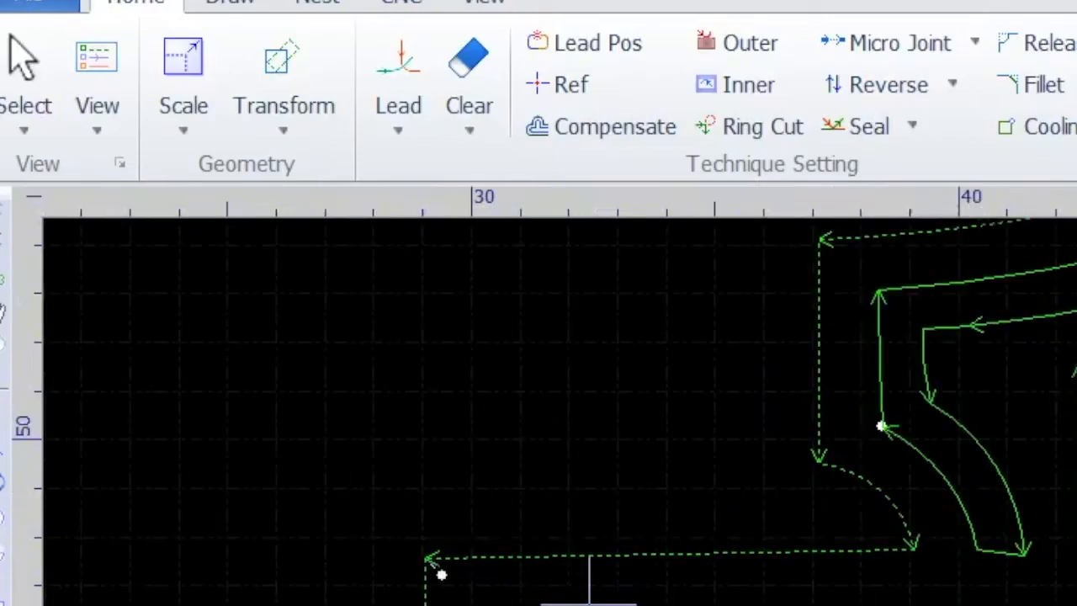
scroll(404, 574, "up", 5)
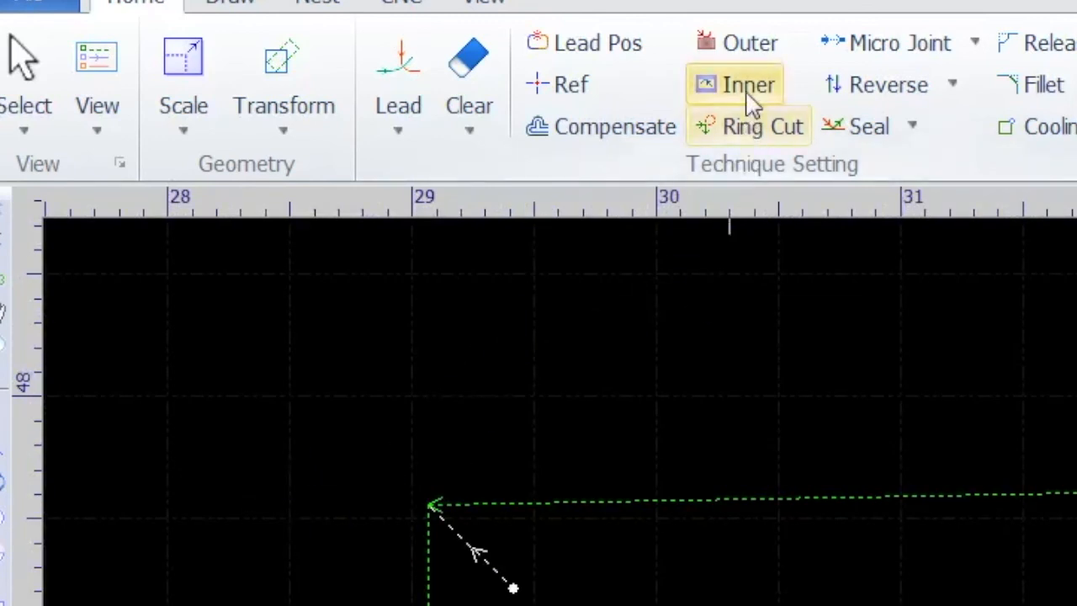
left_click(749, 51)
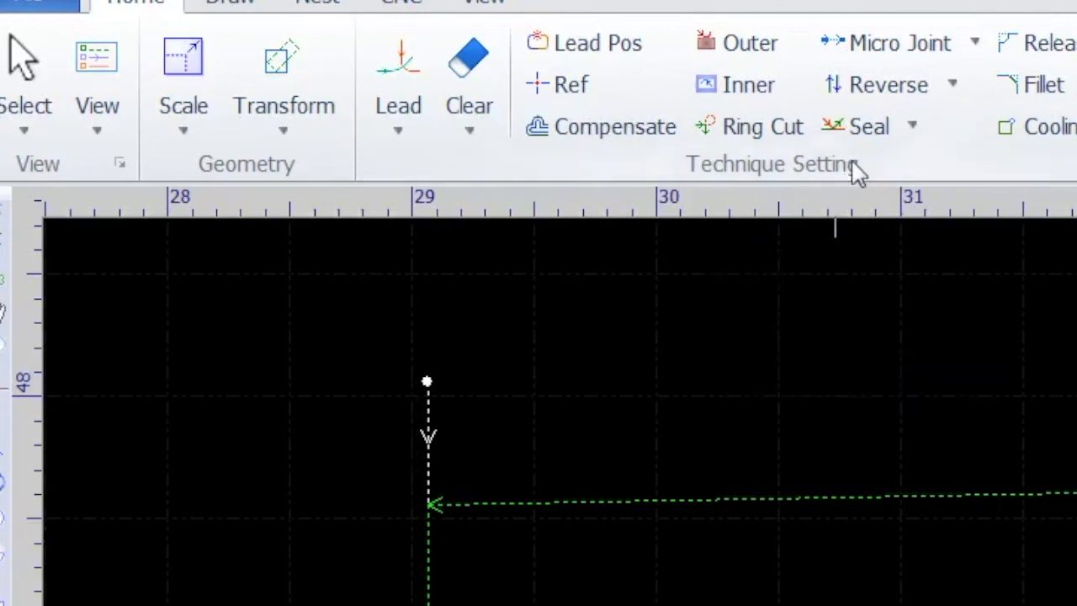
left_click(888, 89)
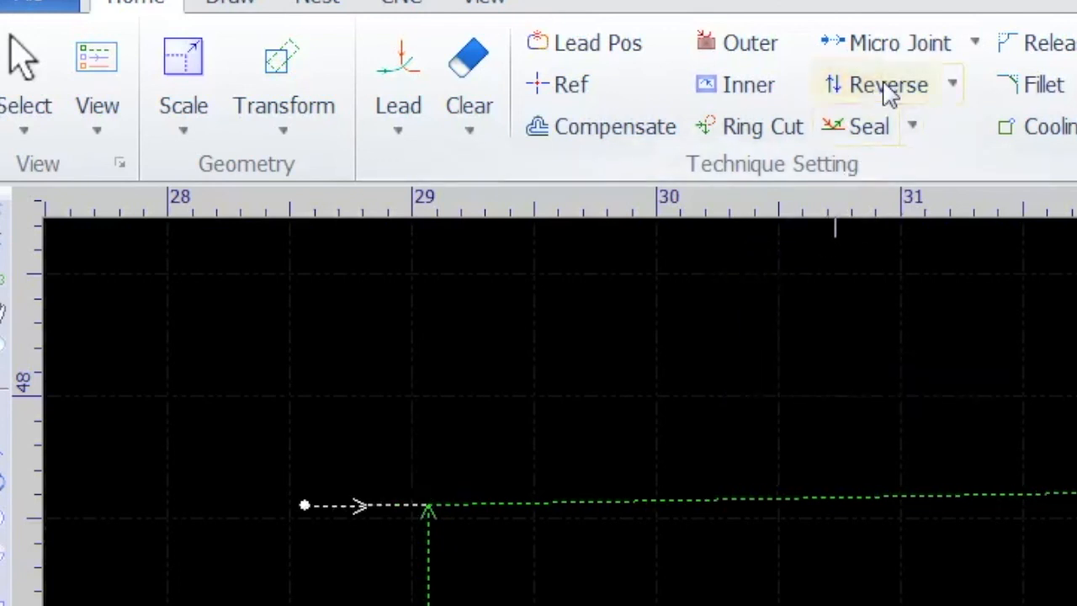
left_click(889, 94)
left_click(890, 95)
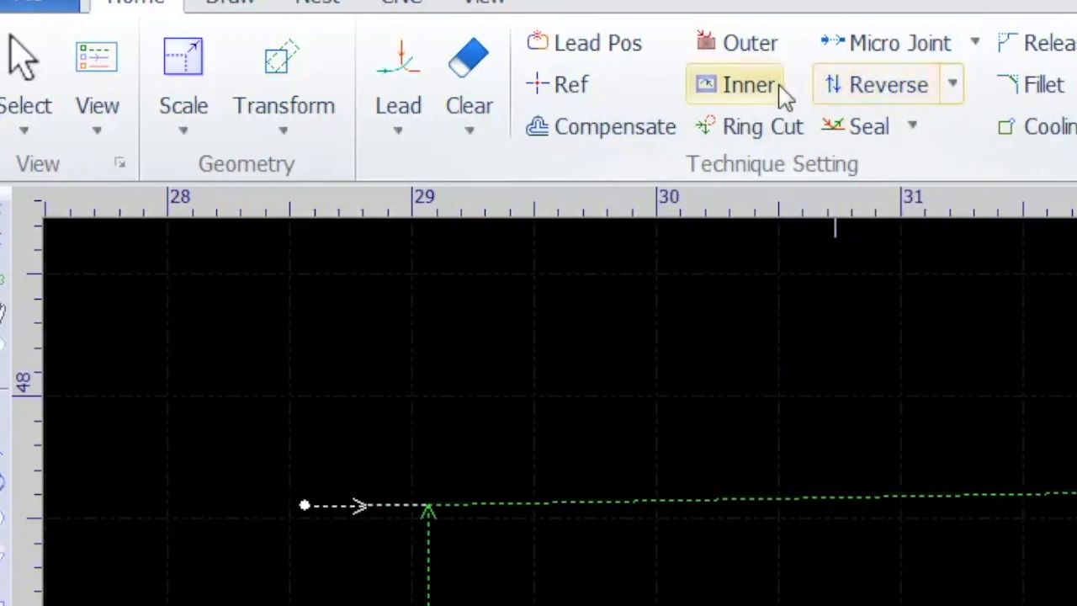
- Switch the outermost contour's lead-in to the inner side and back to the outer side, keeping the upward cutting direction at the corner
left_click(758, 93)
left_click(754, 85)
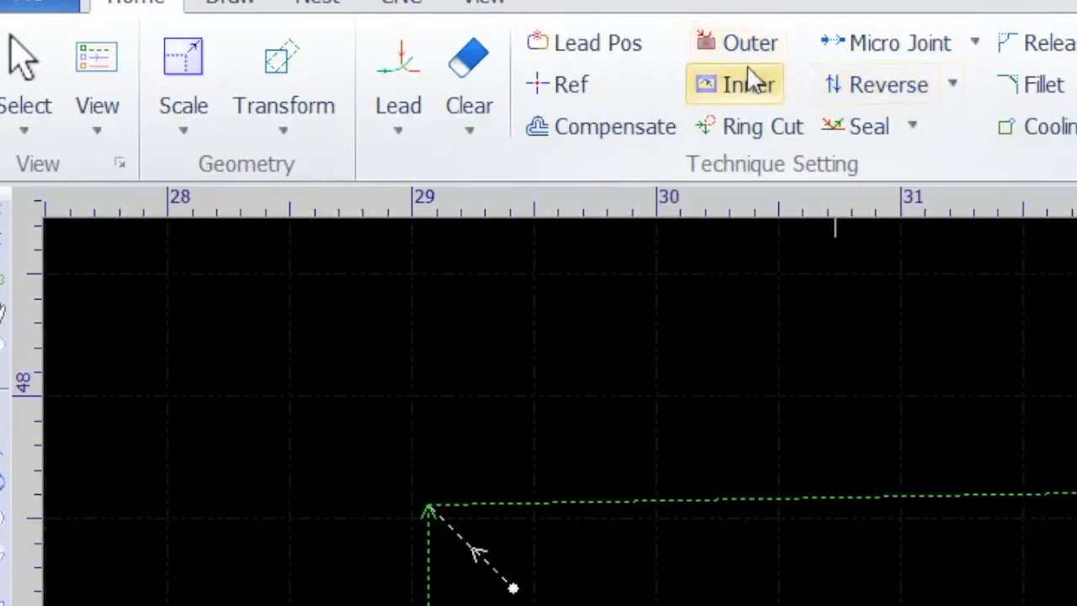
left_click(749, 52)
left_click(867, 99)
left_click(867, 99)
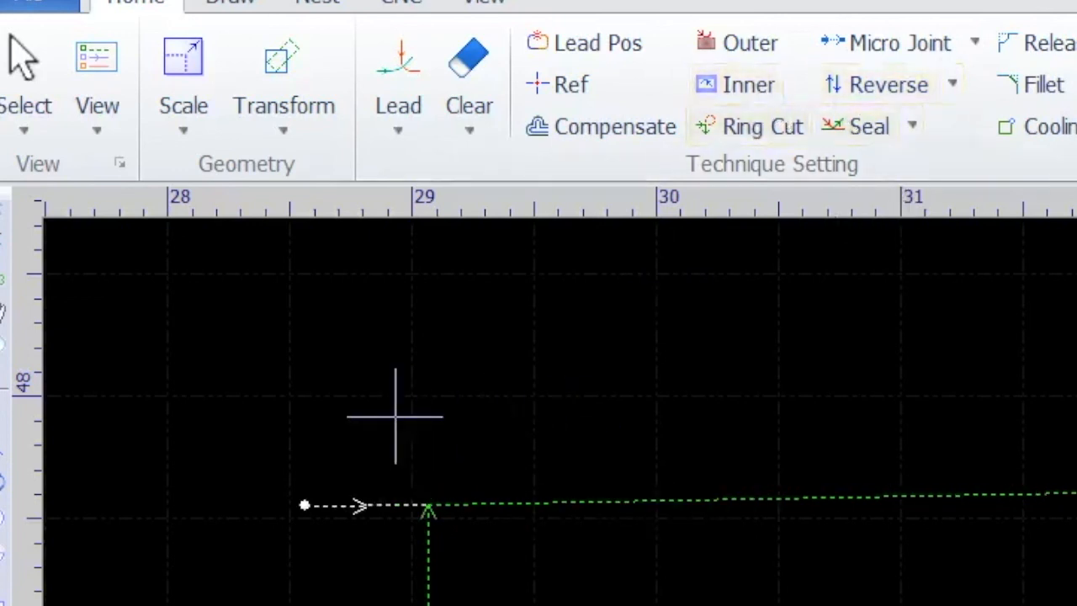
- Examine the outer contour's lead-in and the start points on the MOTOR letters and the inner borders
scroll(392, 416, "down", 3)
scroll(399, 505, "down", 3)
scroll(329, 560, "down", 3)
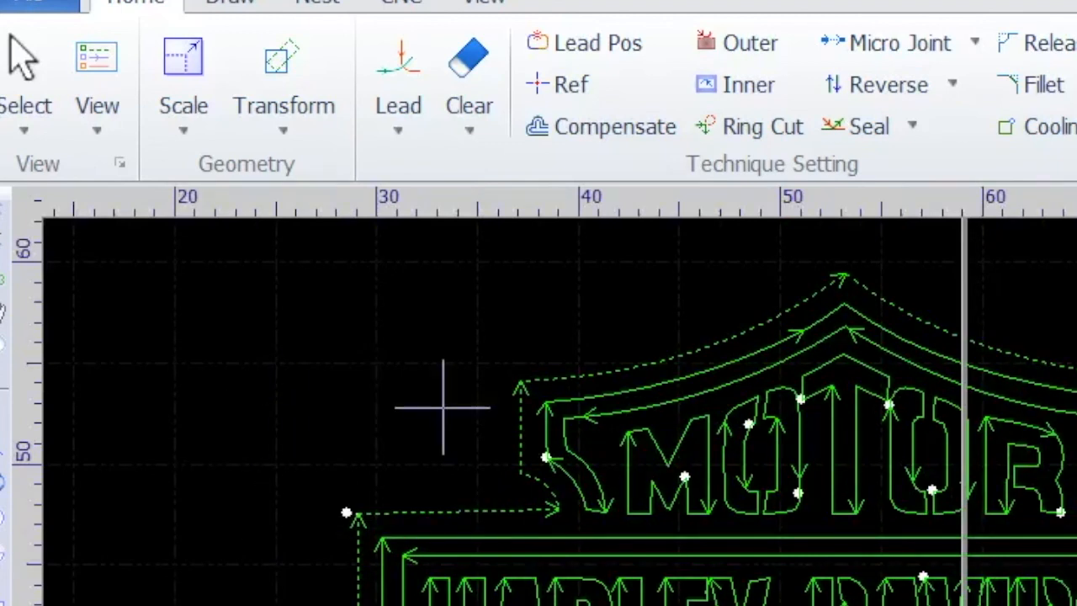
scroll(481, 423, "up", 8)
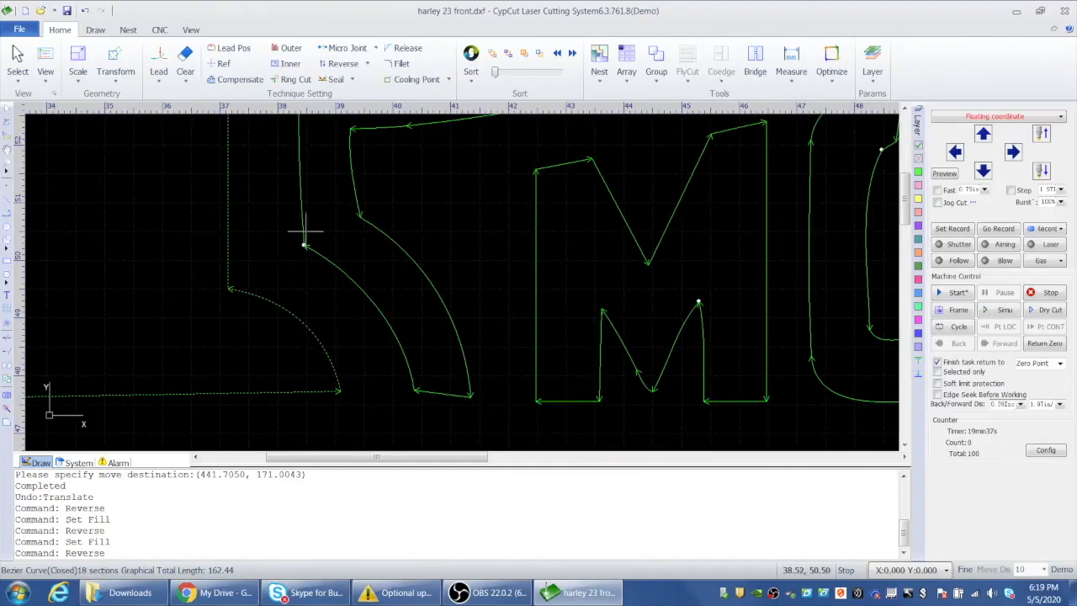
scroll(270, 244, "down", 3)
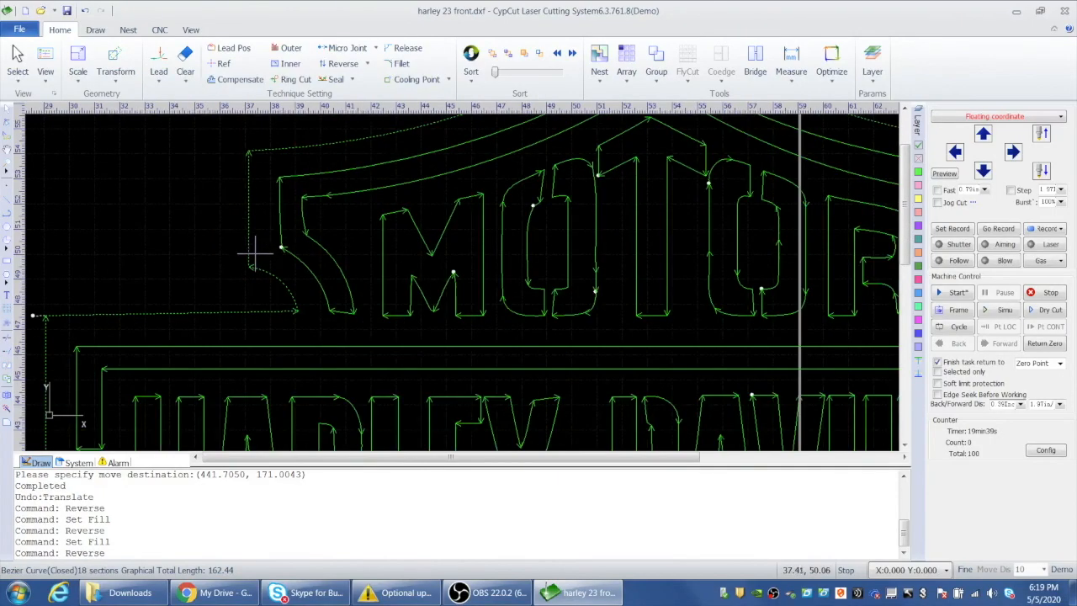
scroll(462, 268, "up", 3)
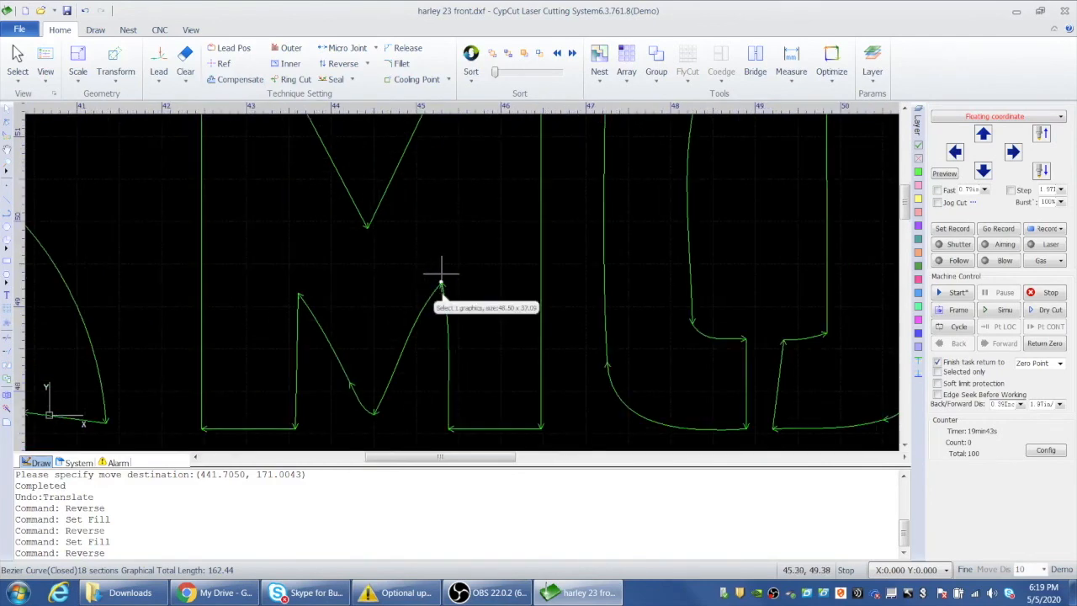
scroll(439, 275, "down", 3)
scroll(438, 275, "down", 3)
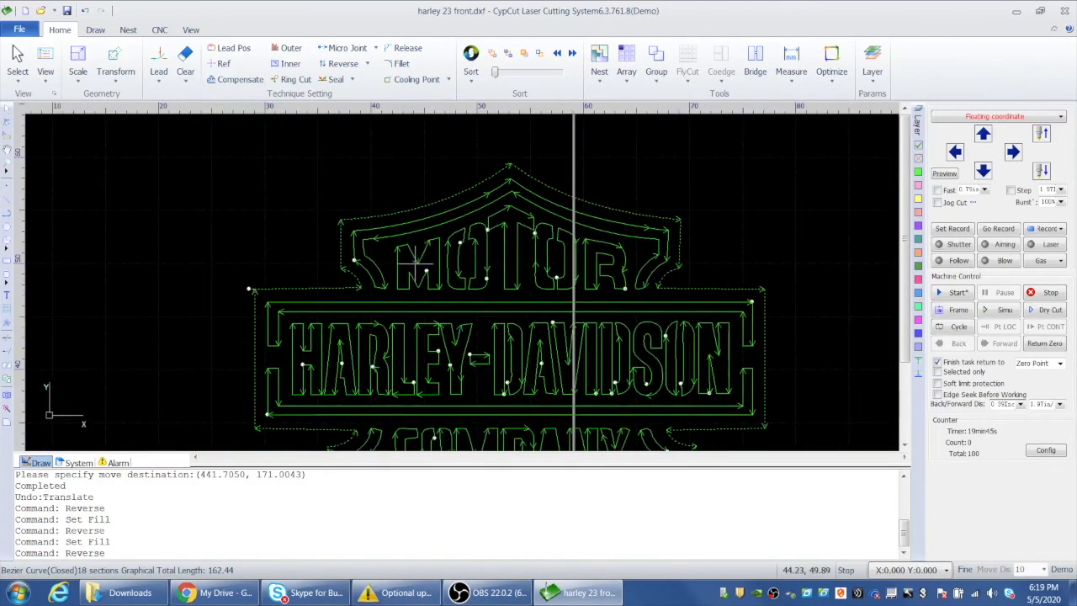
scroll(246, 169, "down", 1)
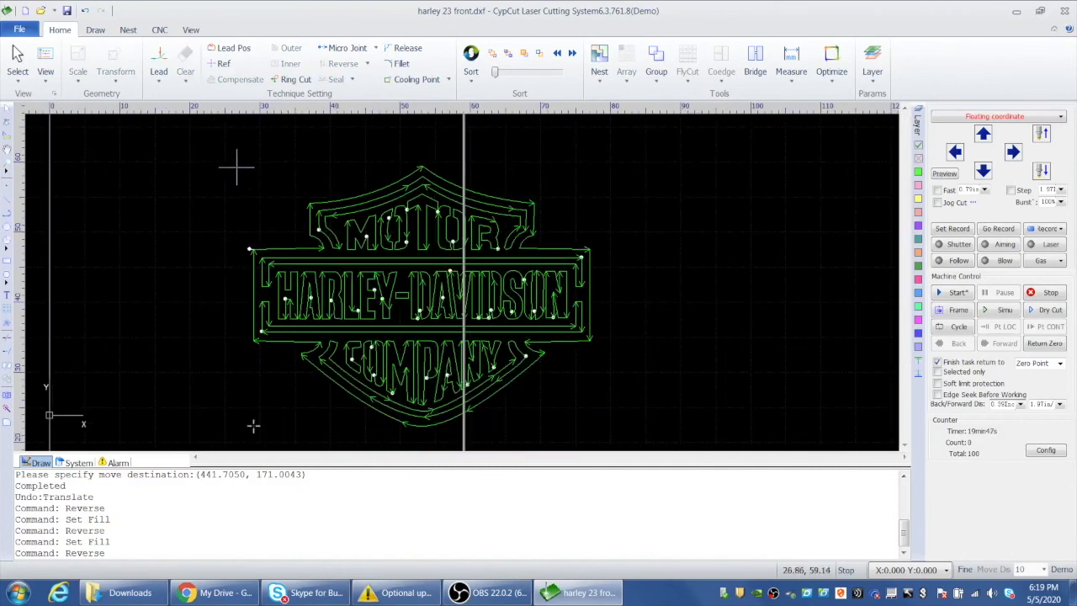
scroll(237, 168, "down", 1)
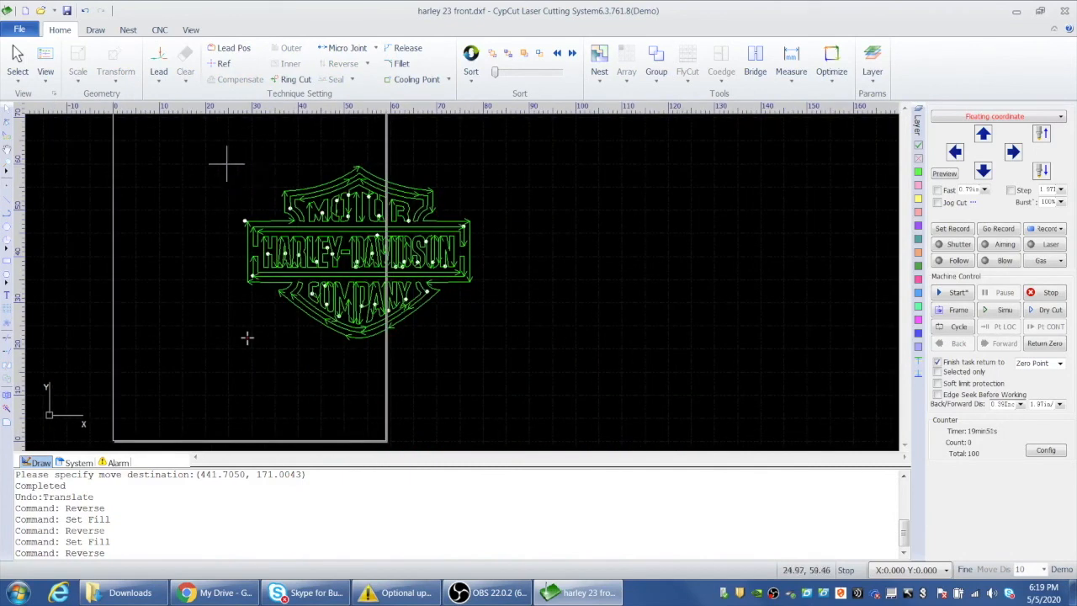
scroll(241, 185, "up", 1)
scroll(240, 185, "down", 1)
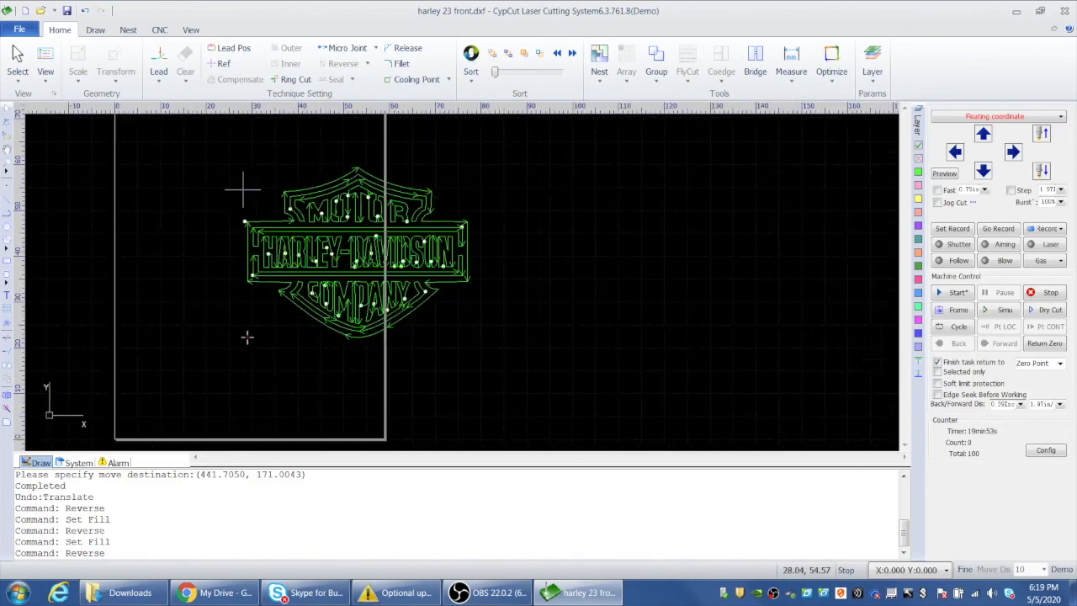
- Select every shape except the outermost contour, inspect the start points on the DAVIDSON letters, and clear the selection
left_click_drag(198, 133, 442, 303)
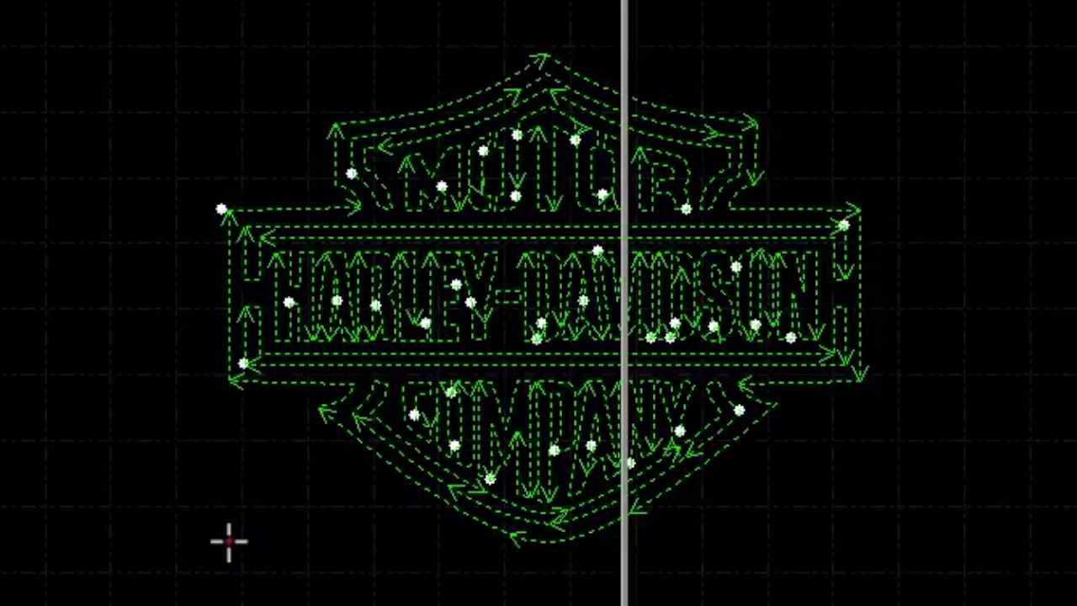
left_click(817, 394)
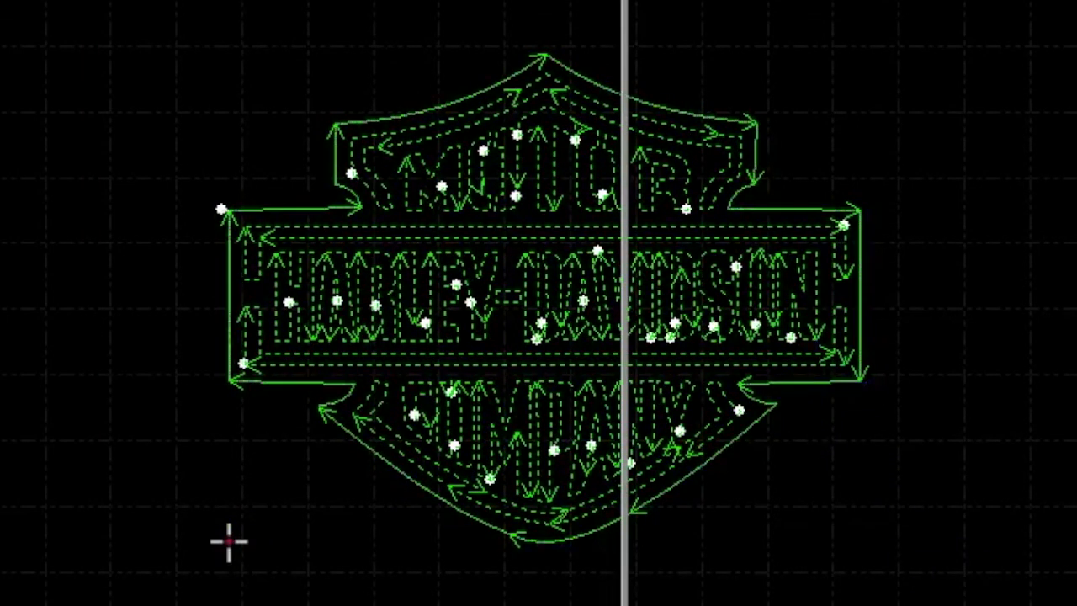
scroll(762, 310, "up", 3)
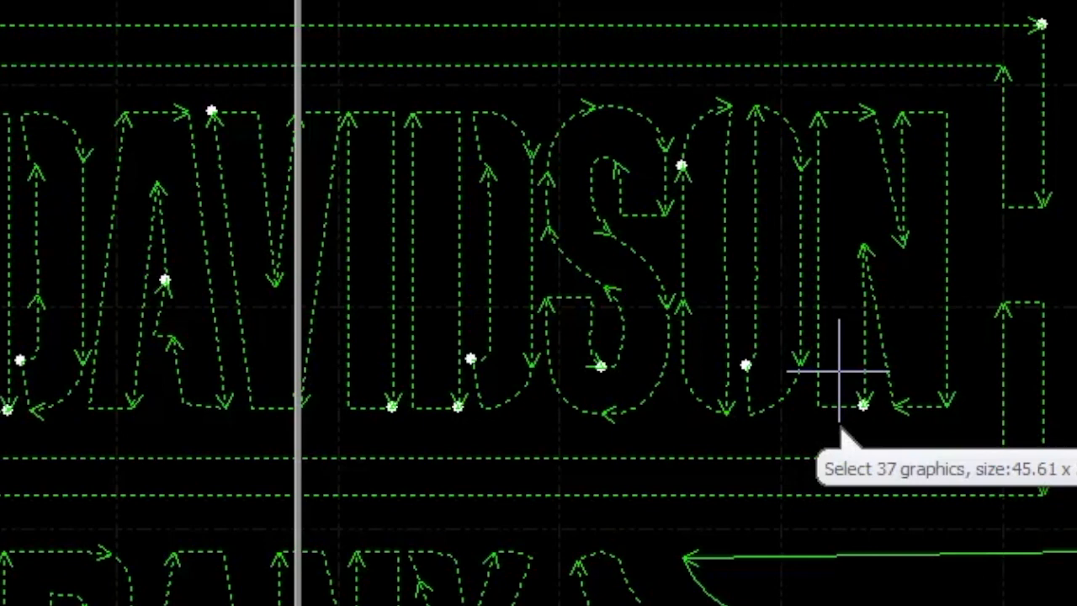
scroll(539, 303, "down", 3)
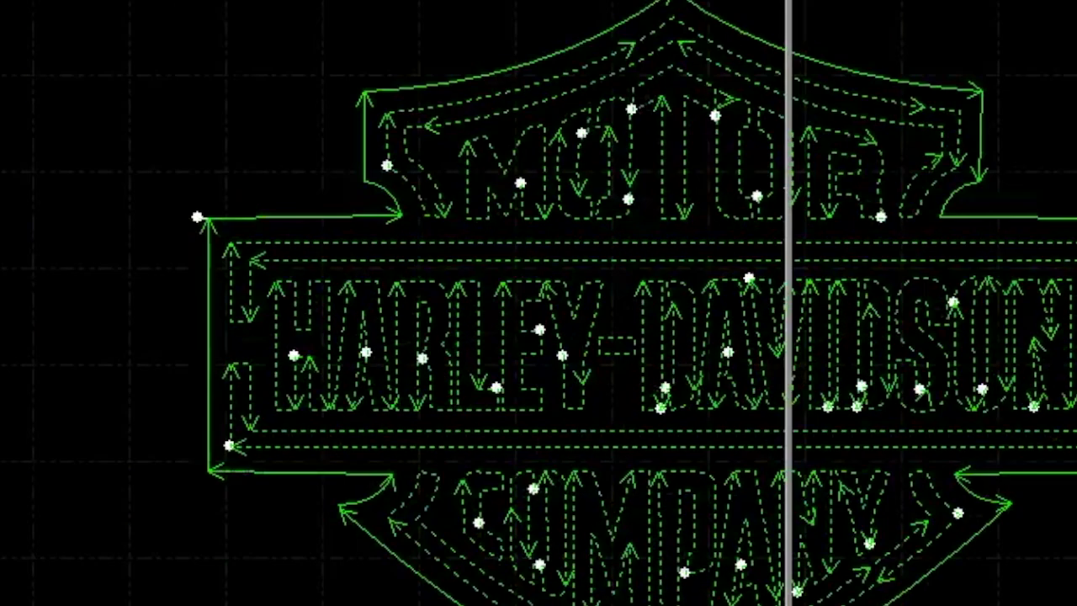
key("Escape")
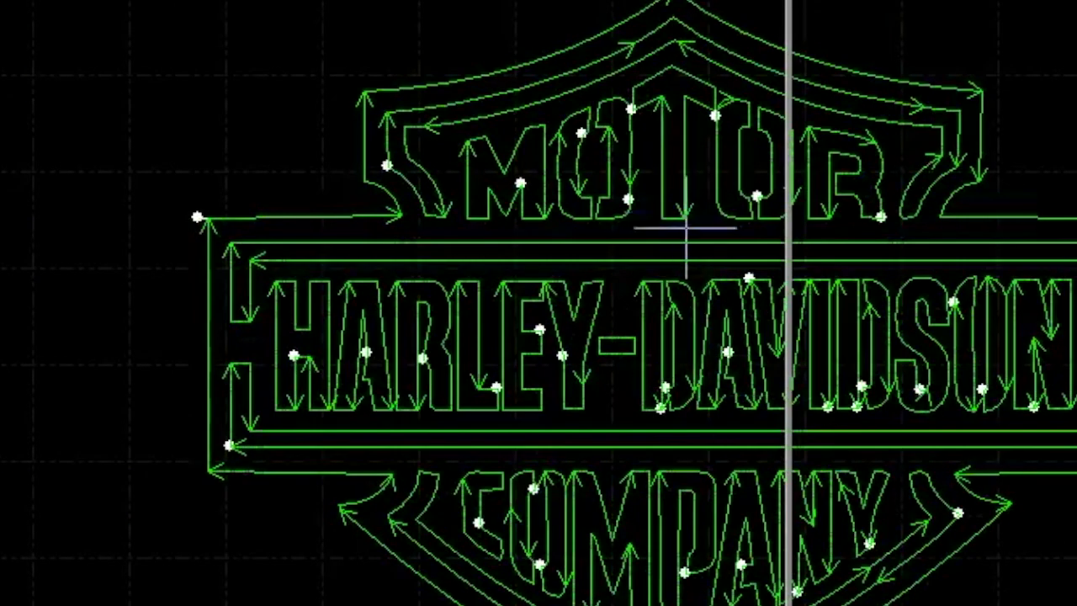
- Select the whole logo and give only its inner contours an arc lead-in at 45° with a length of 0.2 in
left_click_drag(137, 2, 1073, 602)
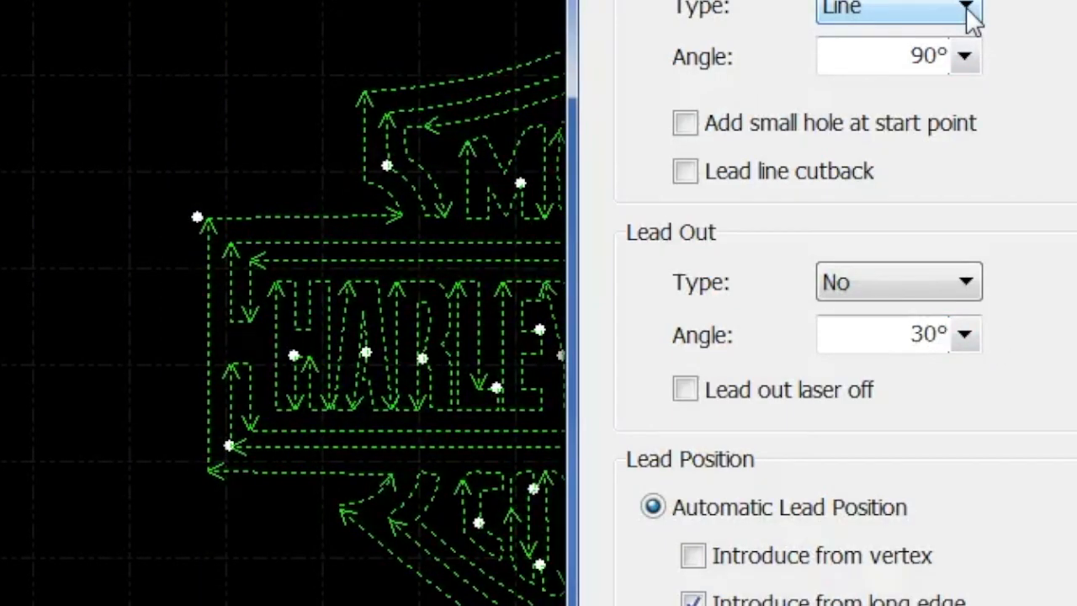
left_click(941, 15)
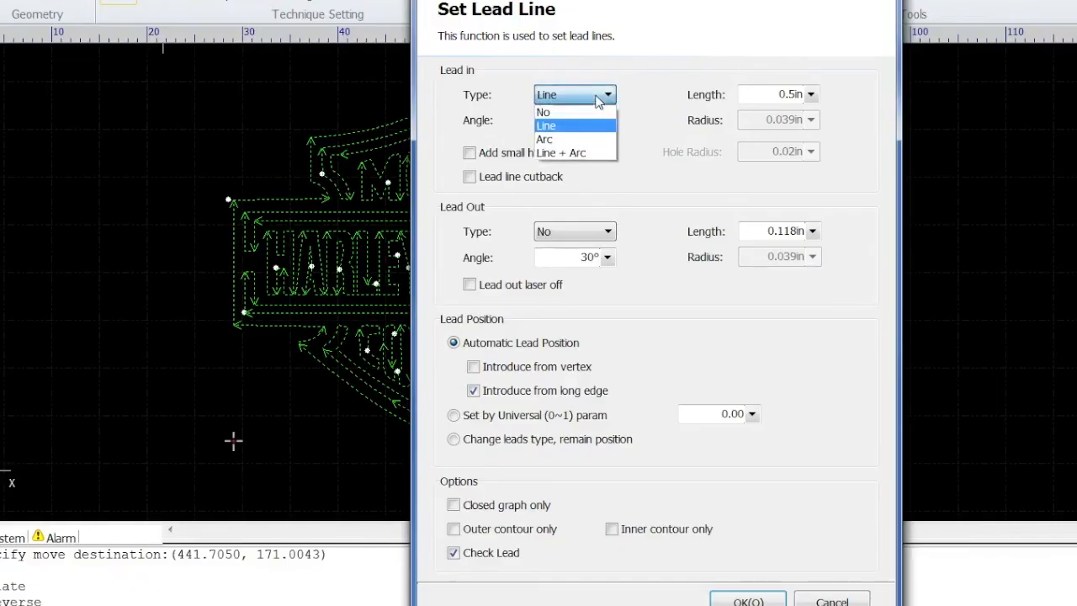
left_click(594, 139)
left_click_drag(571, 121, 607, 121)
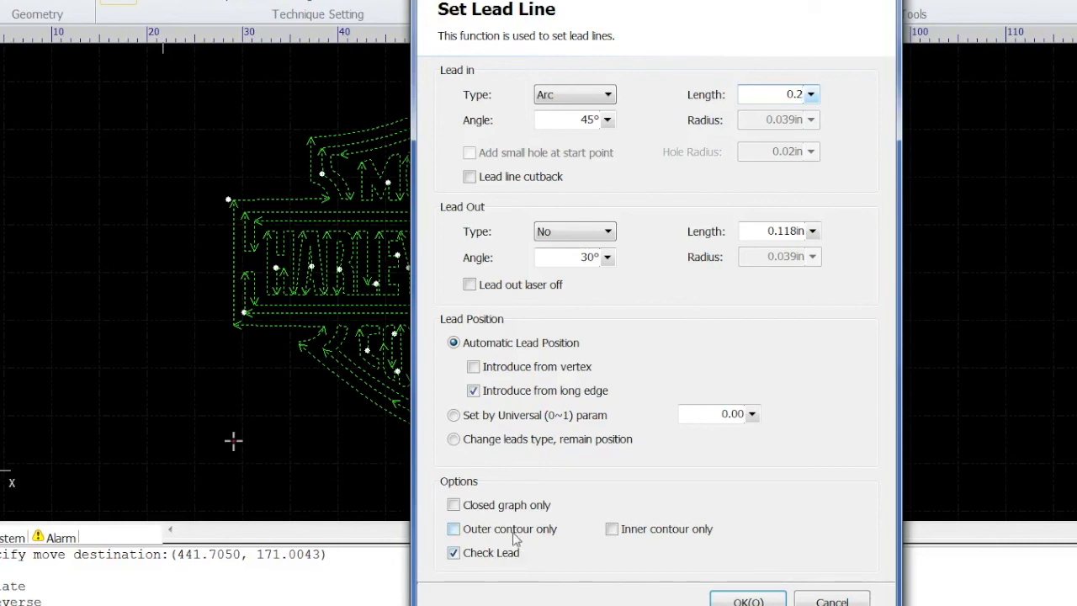
left_click(613, 530)
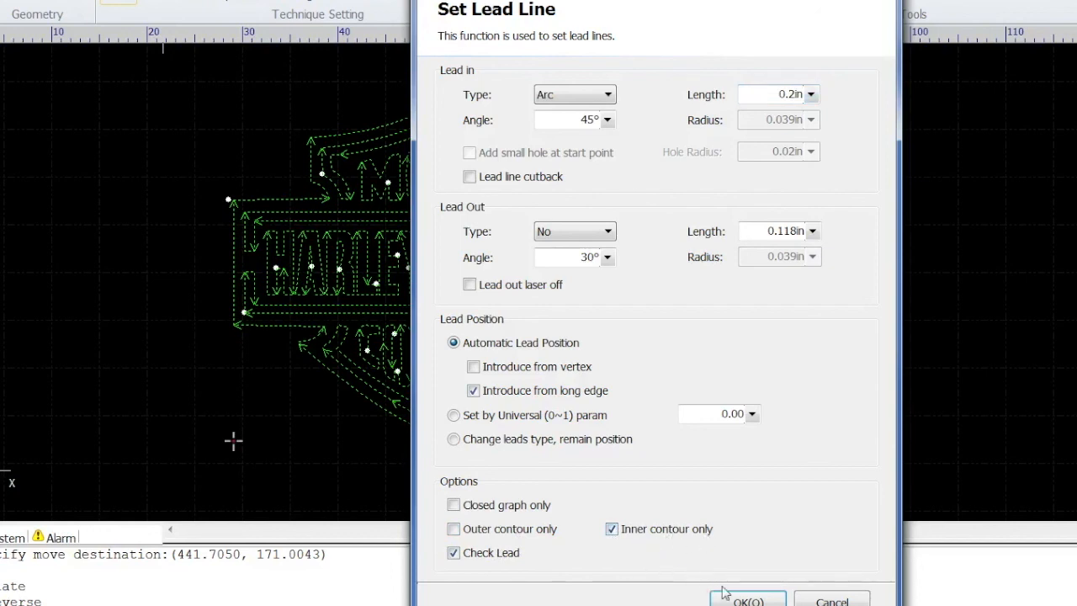
key("Return")
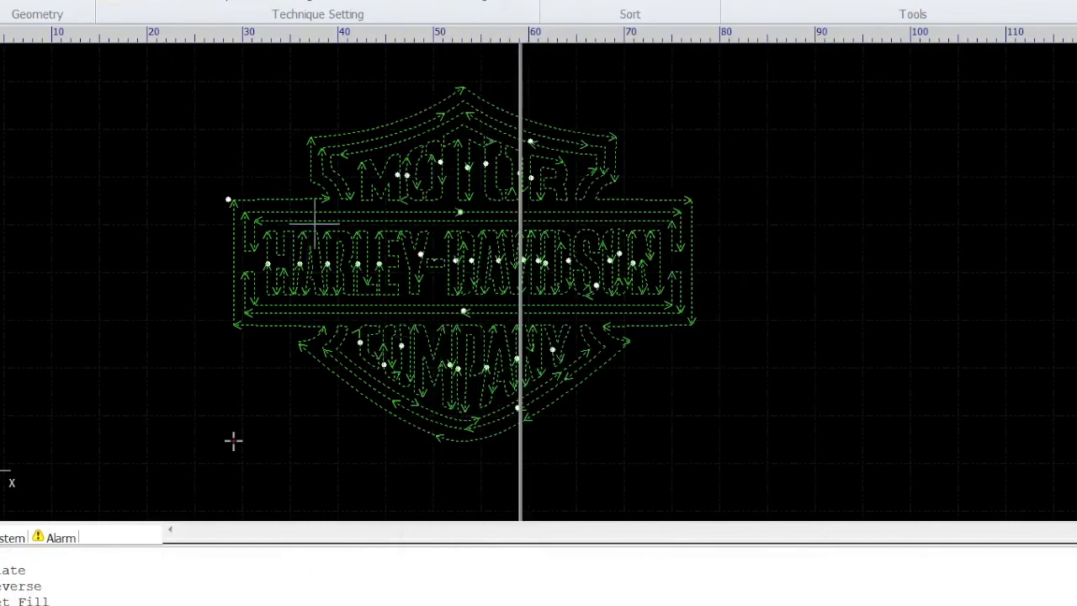
- Examine the arc lead-ins on the HARLEY letters and on the MOTOR letters up close
scroll(324, 293, "up", 5)
scroll(324, 293, "up", 6)
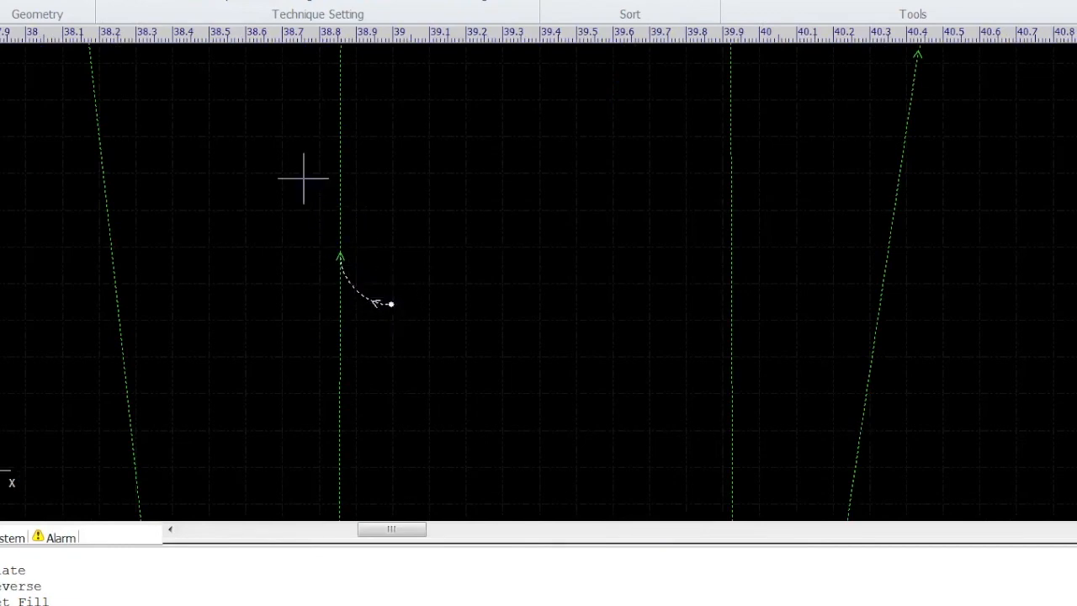
scroll(278, 180, "down", 6)
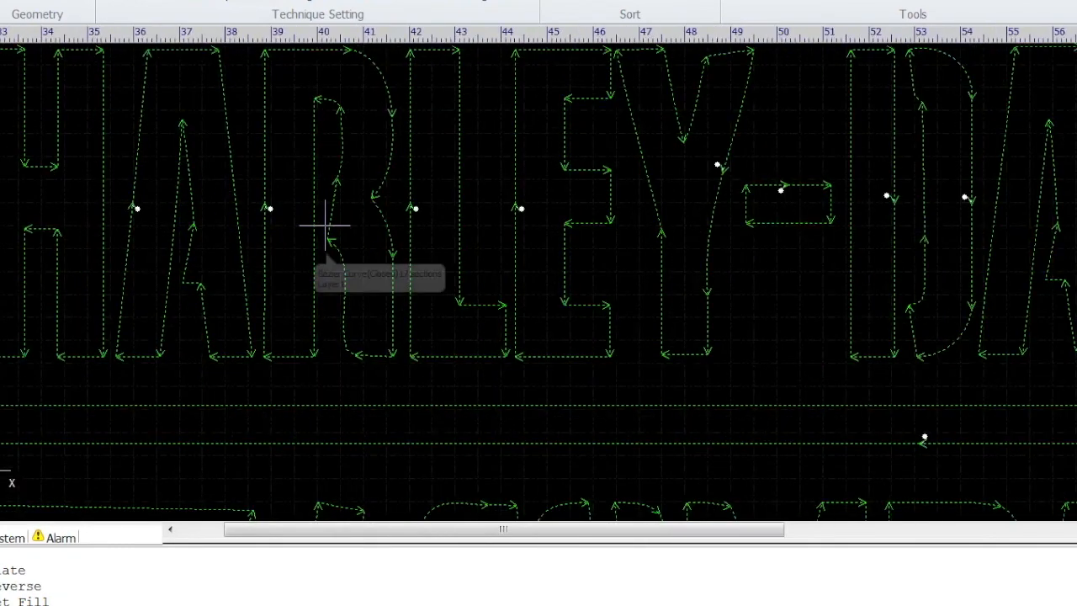
scroll(325, 228, "down", 1)
scroll(354, 185, "down", 2)
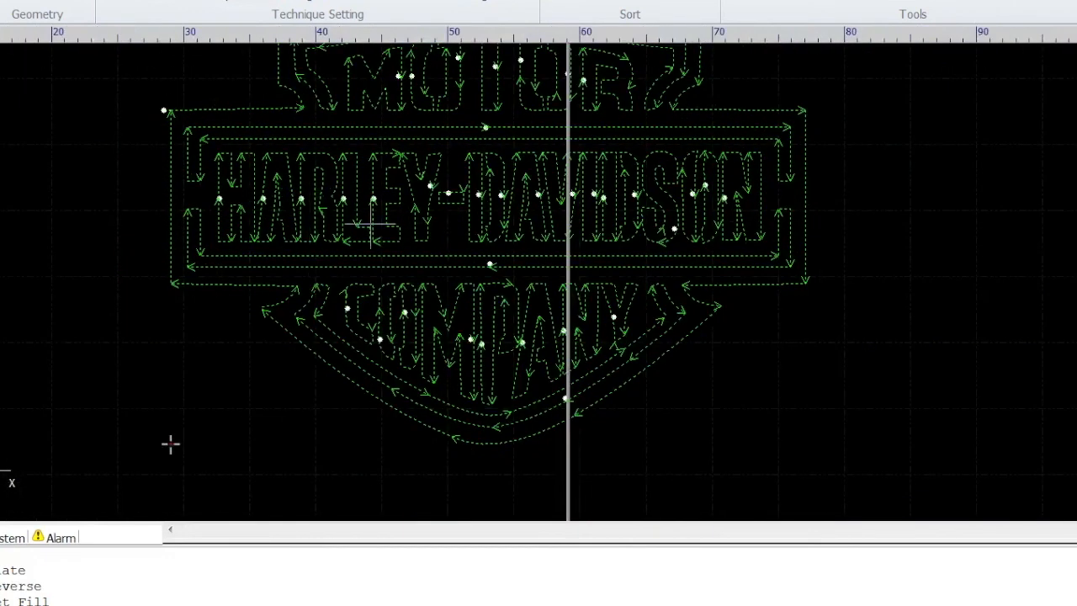
scroll(478, 467, "down", 1)
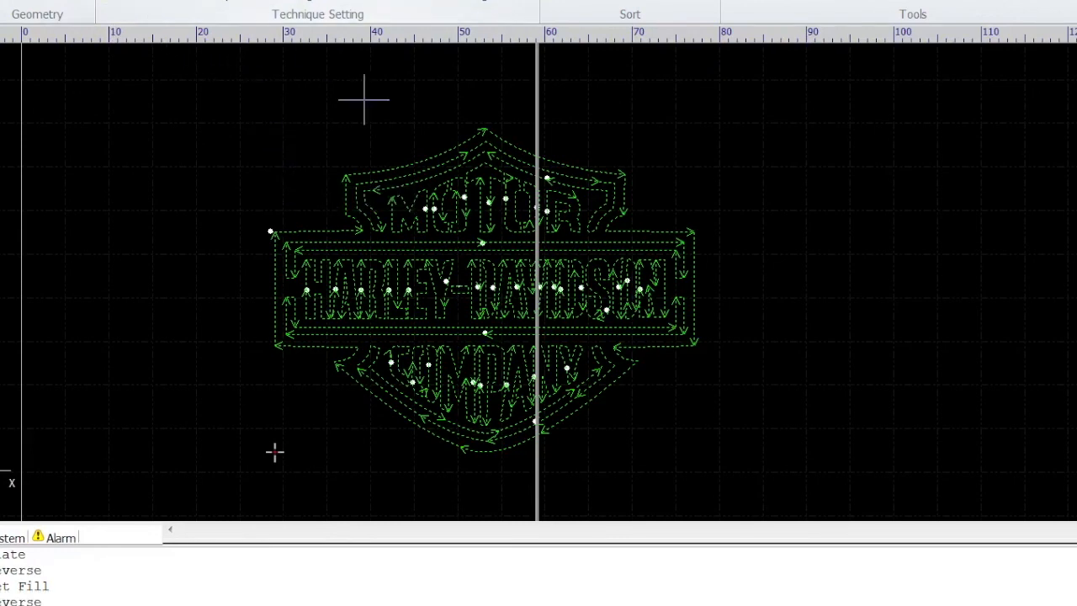
scroll(432, 211, "up", 5)
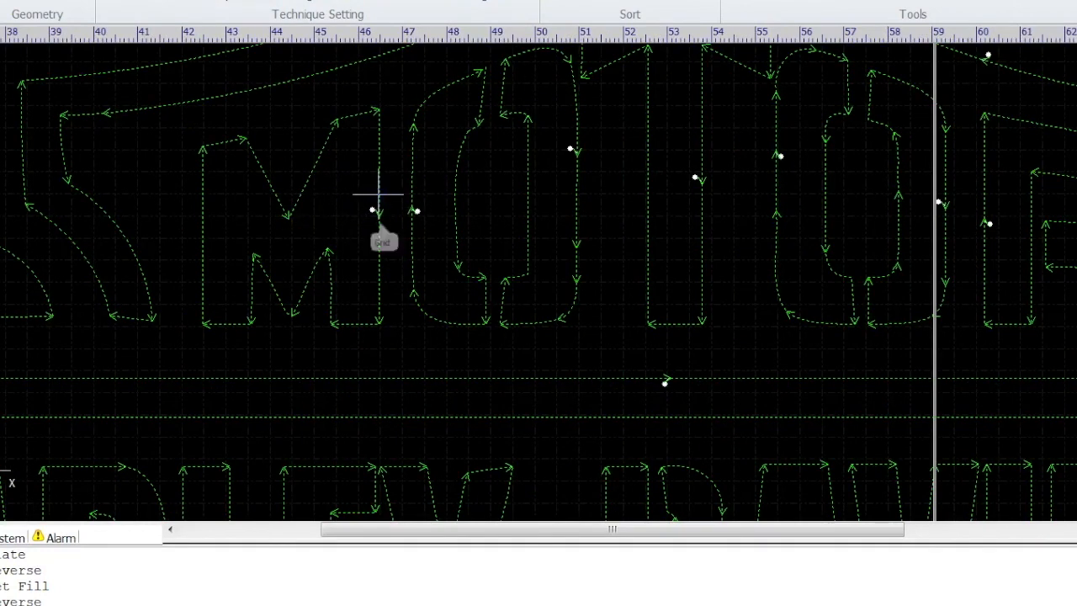
scroll(384, 208, "up", 2)
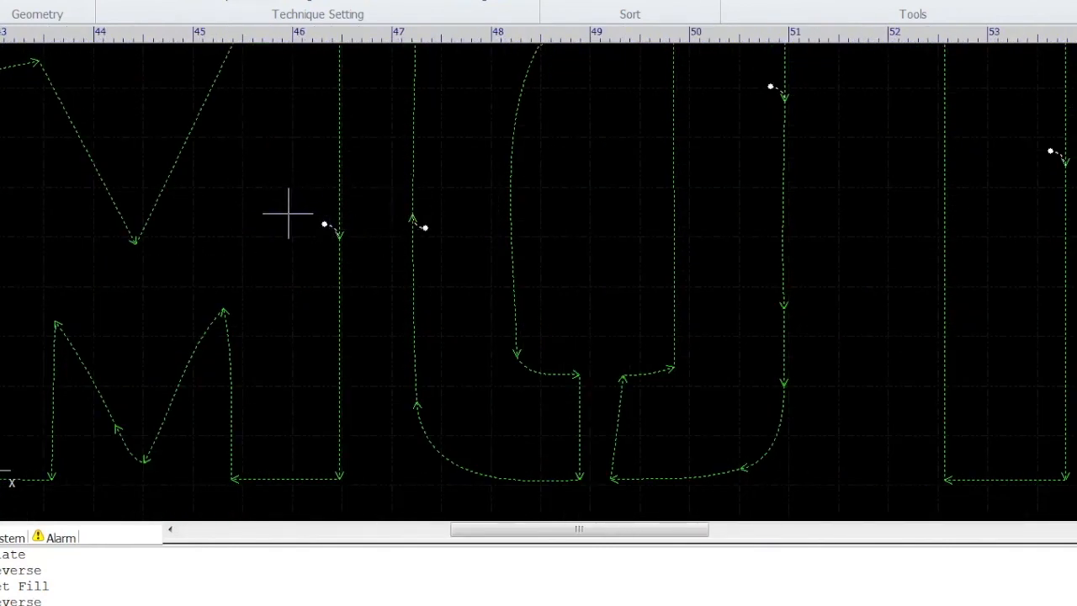
scroll(285, 235, "down", 2)
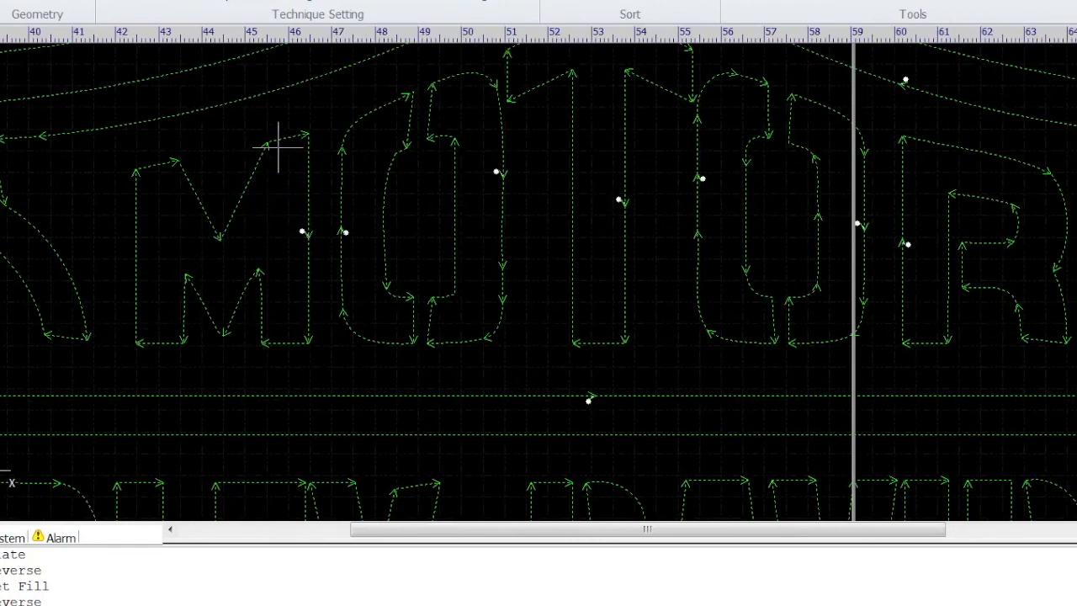
scroll(160, 210, "down", 1)
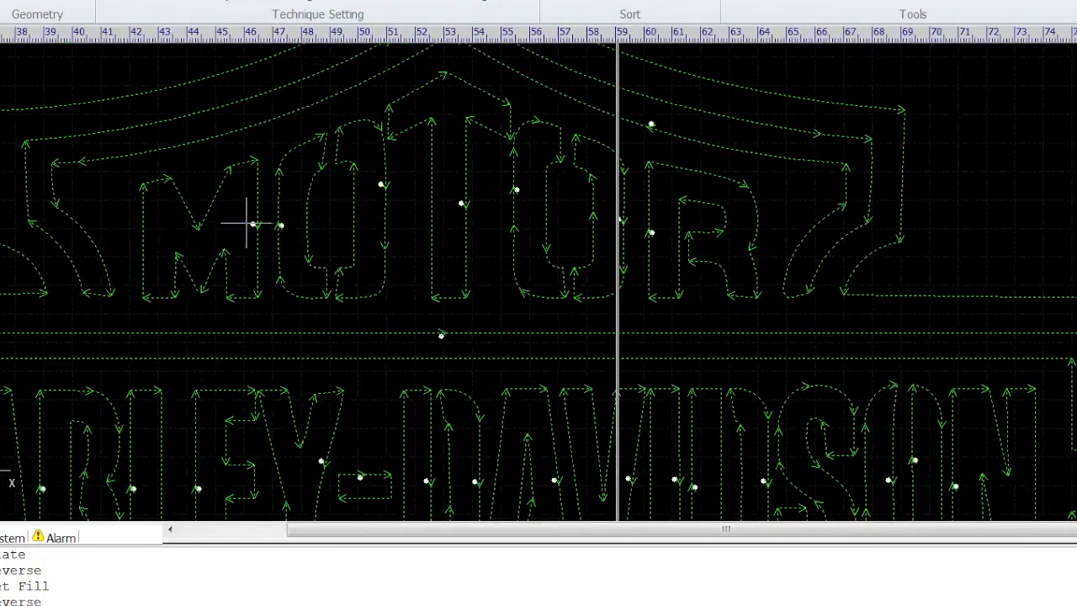
scroll(673, 218, "down", 1)
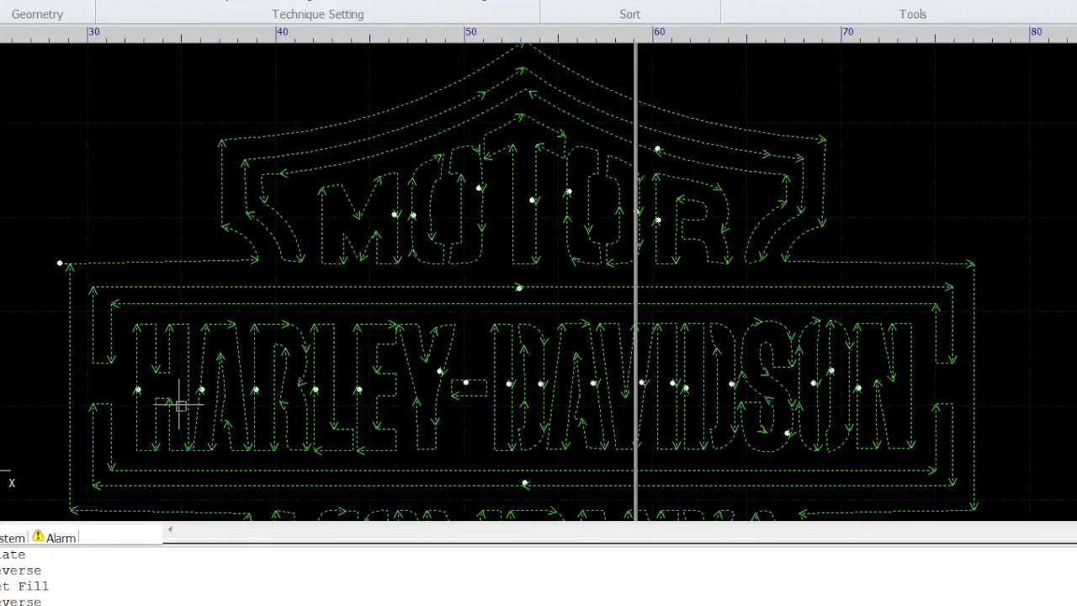
- Examine the arc lead-in on the R of HARLEY, the neighbouring letters' start points, and the overall logo
scroll(148, 399, "up", 5)
scroll(389, 373, "down", 3)
scroll(687, 379, "up", 4)
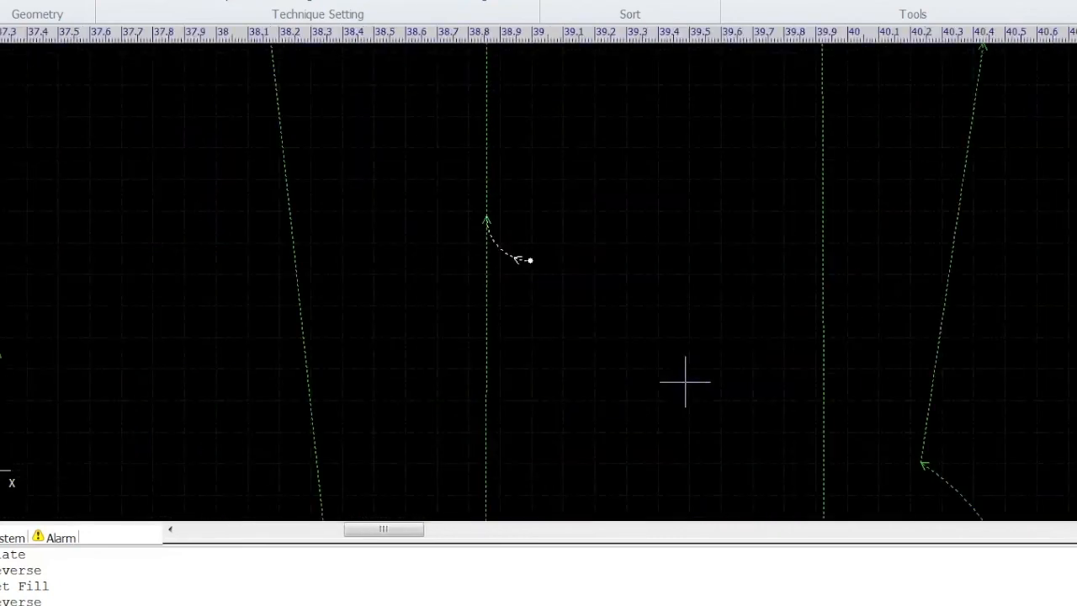
scroll(474, 368, "down", 4)
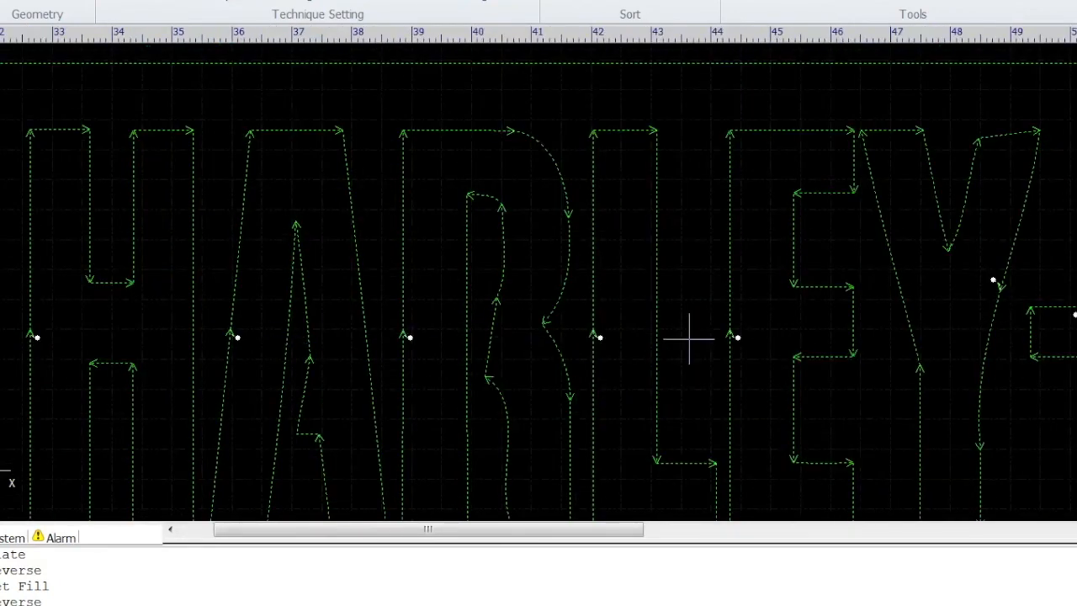
scroll(645, 351, "up", 2)
scroll(430, 352, "down", 4)
scroll(842, 320, "down", 5)
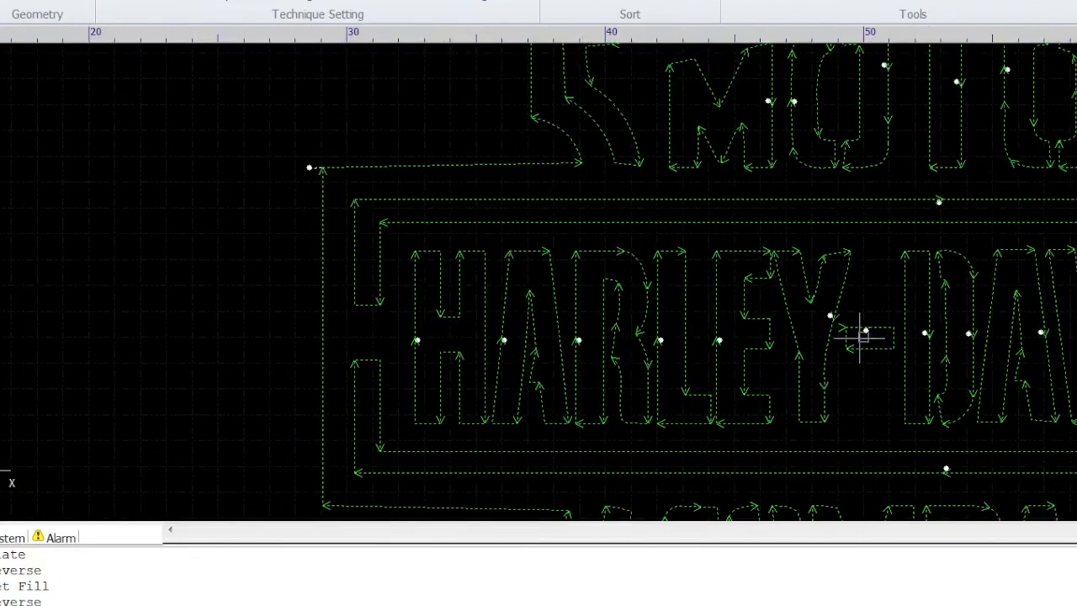
scroll(248, 283, "down", 2)
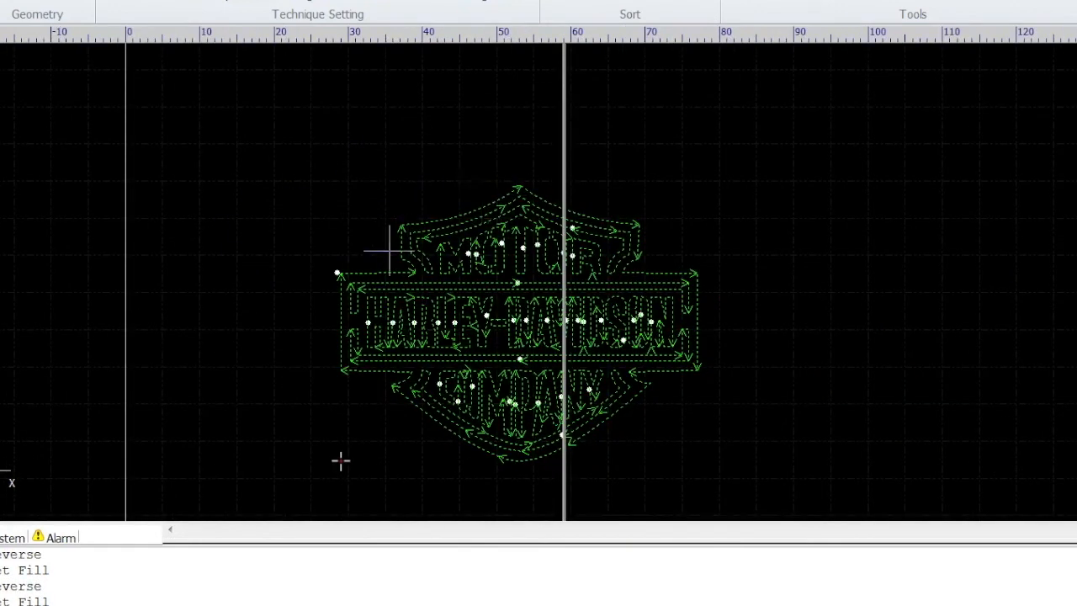
- Clear the current selection, select only the letter M of MOTOR, and inspect its arc lead-in and start point
left_click(358, 215)
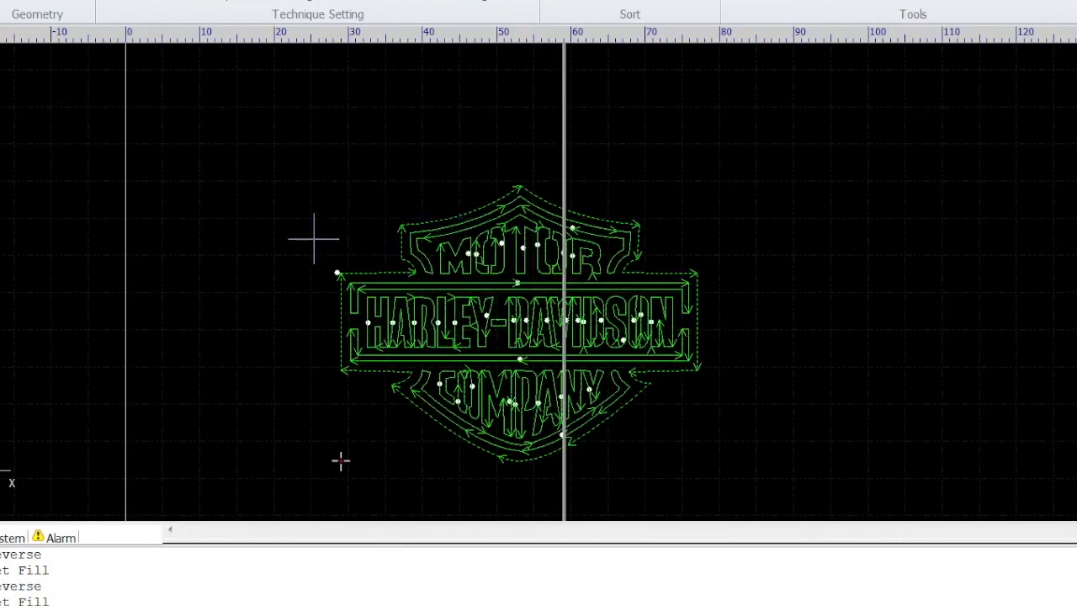
left_click(395, 238)
scroll(476, 252, "up", 5)
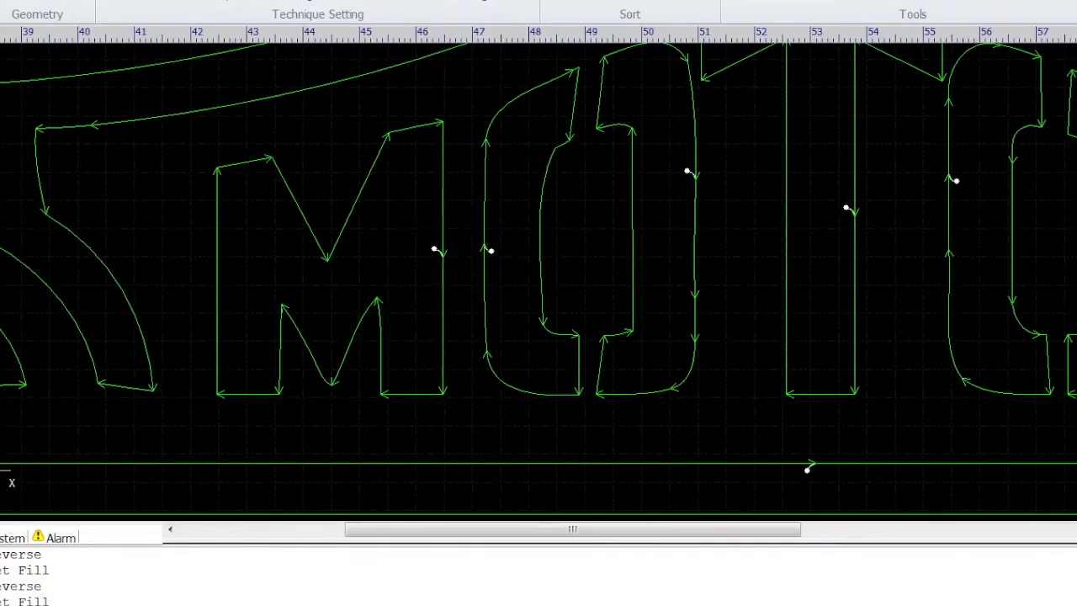
scroll(442, 277, "up", 2)
scroll(443, 278, "up", 2)
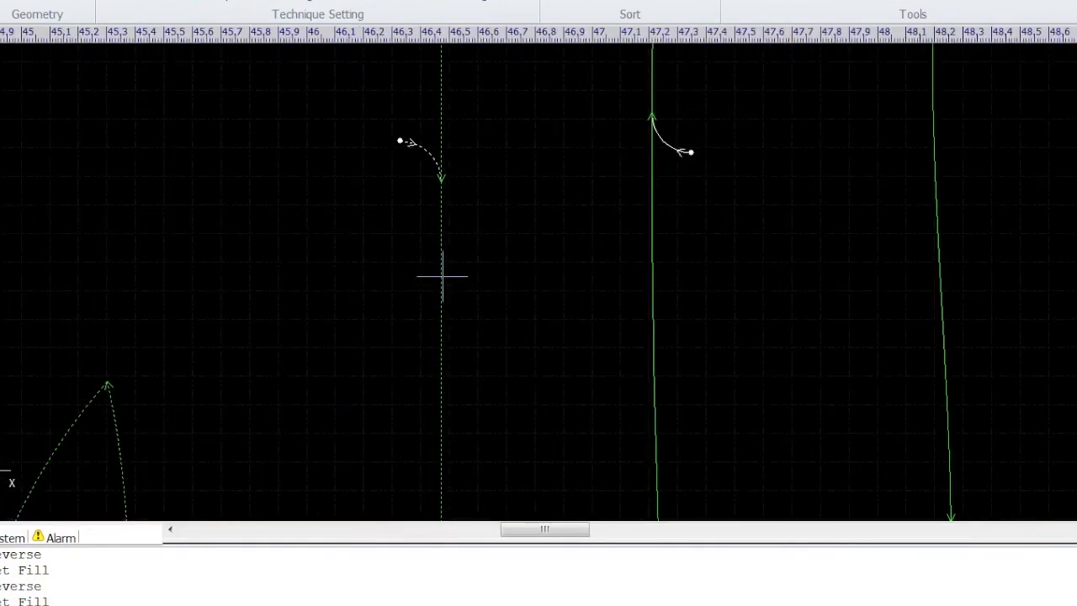
scroll(457, 228, "down", 5)
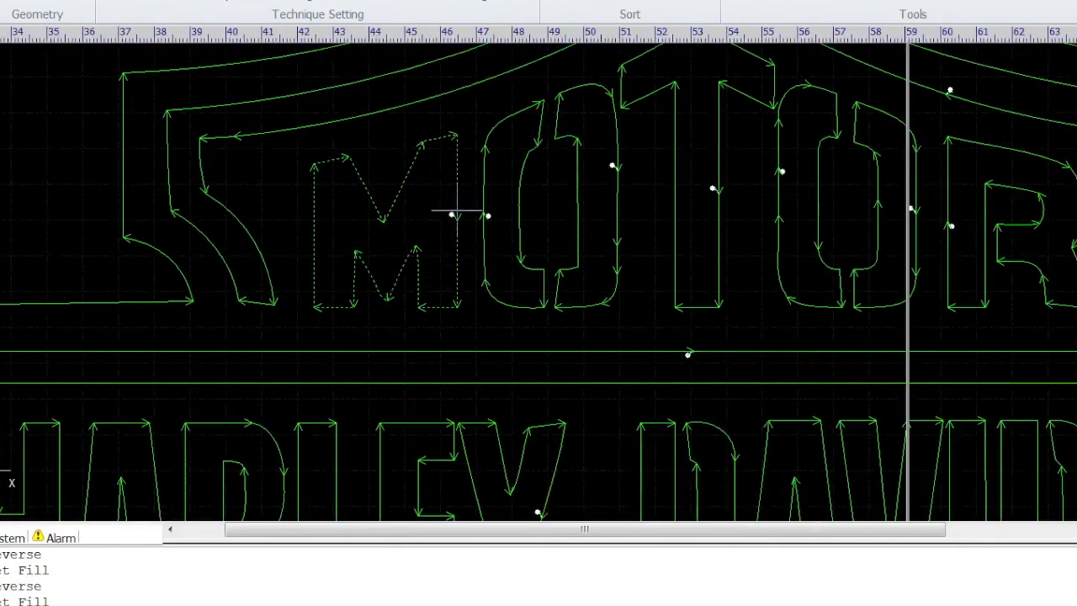
scroll(457, 211, "up", 4)
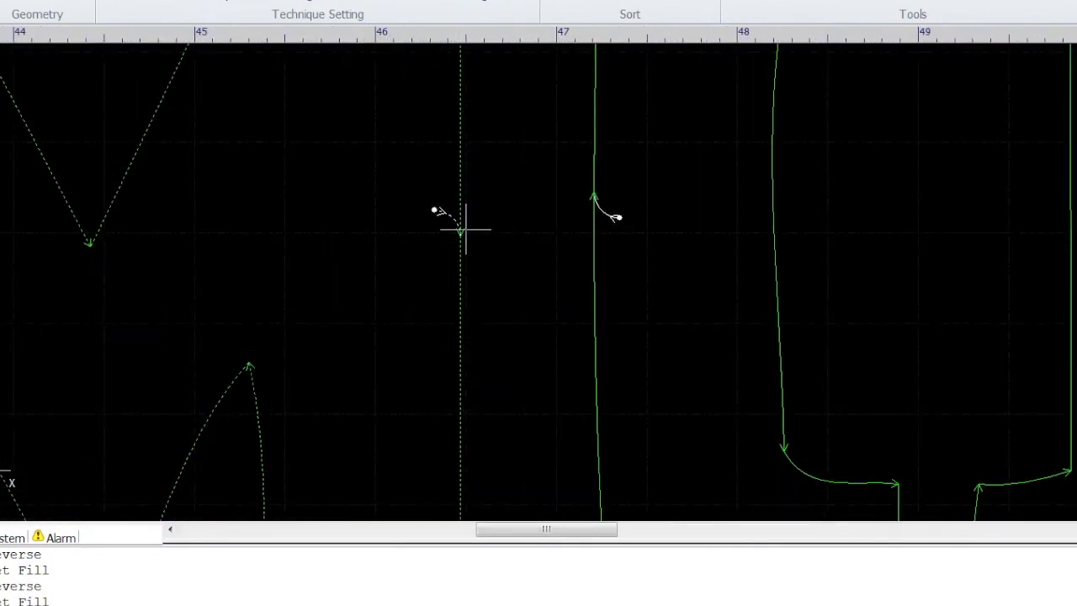
scroll(253, 242, "down", 2)
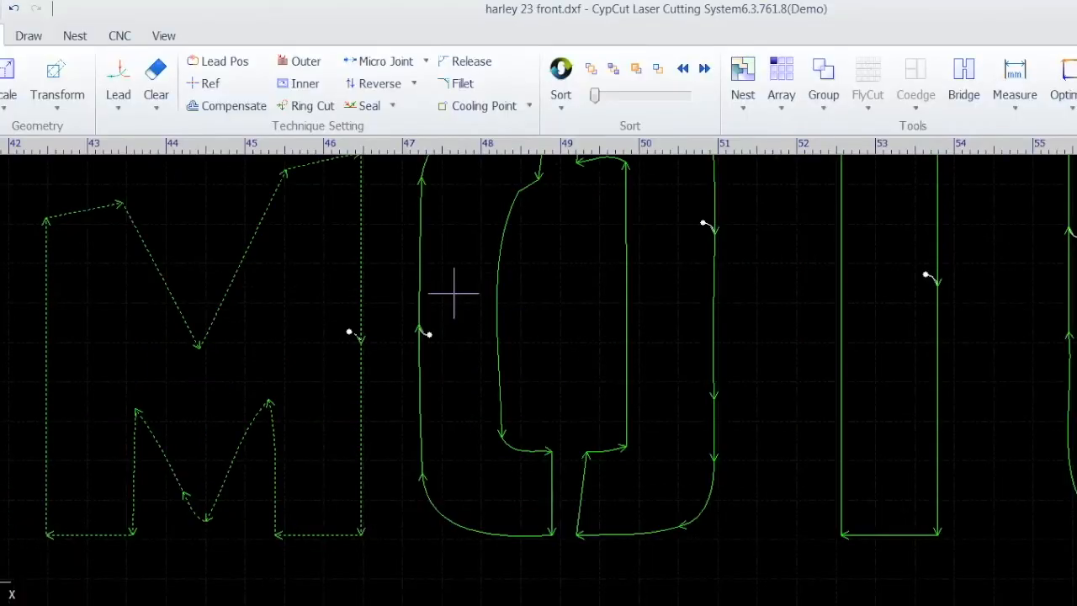
- Add automatic microjoints to the selected M by total number, with a count of 1 and a length of 0.05 in
left_click(426, 62)
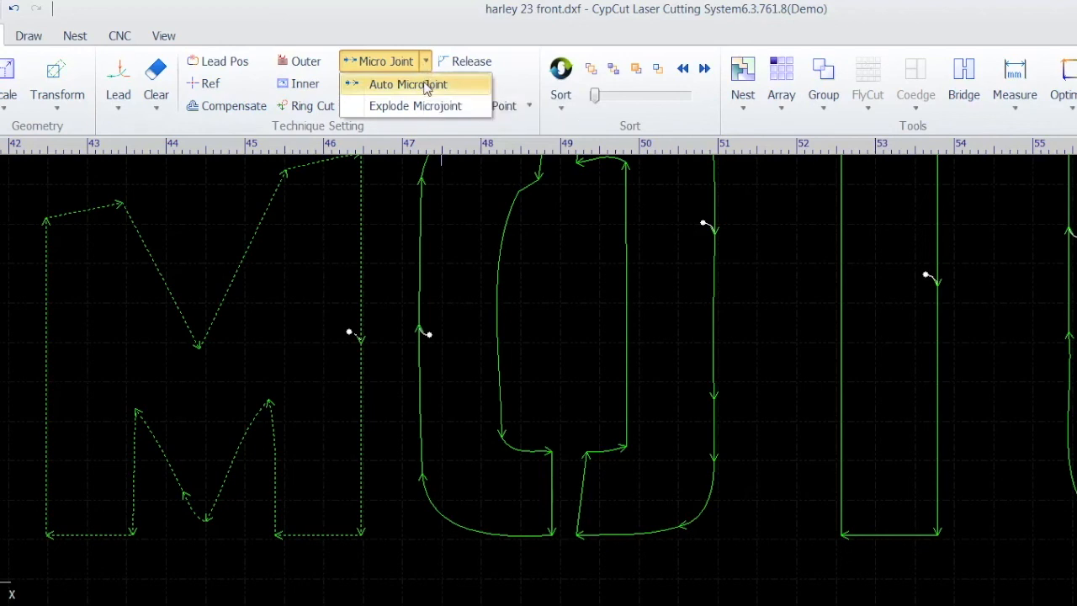
left_click(426, 86)
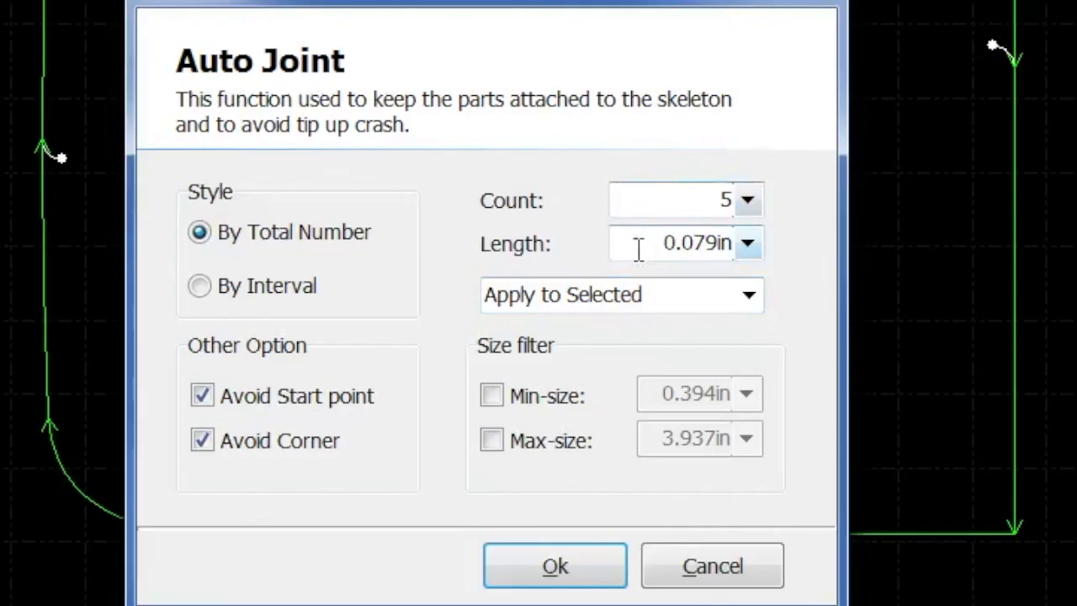
double_click(724, 200)
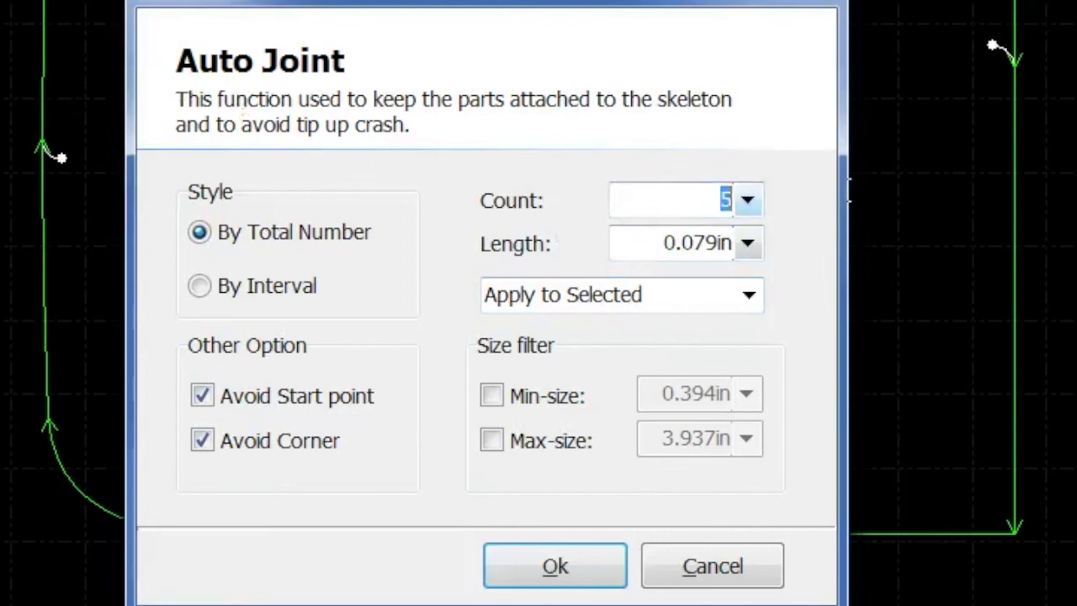
type("1")
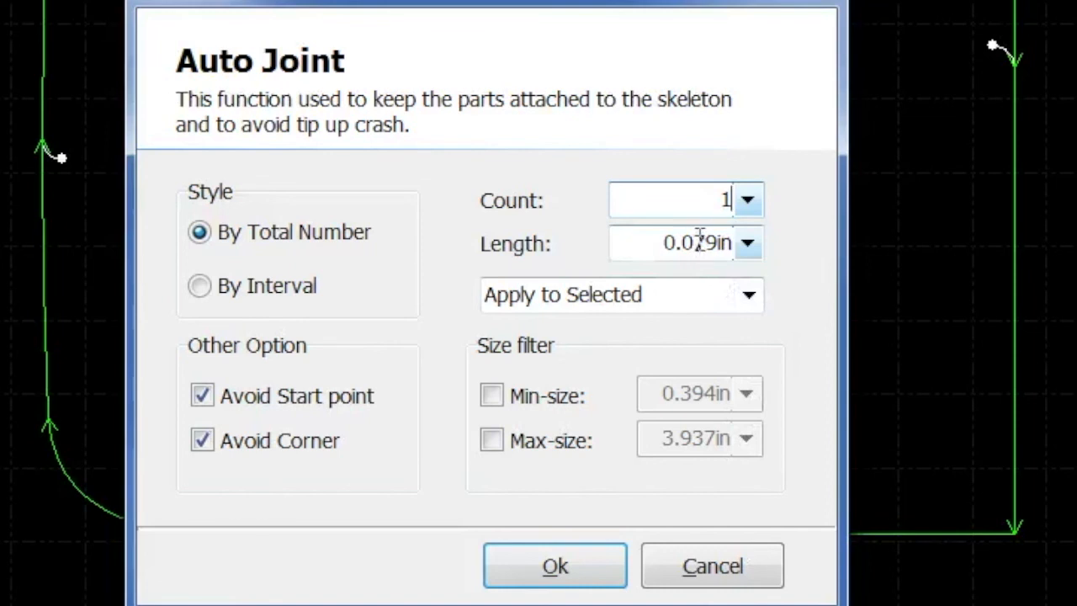
left_click_drag(693, 242, 748, 241)
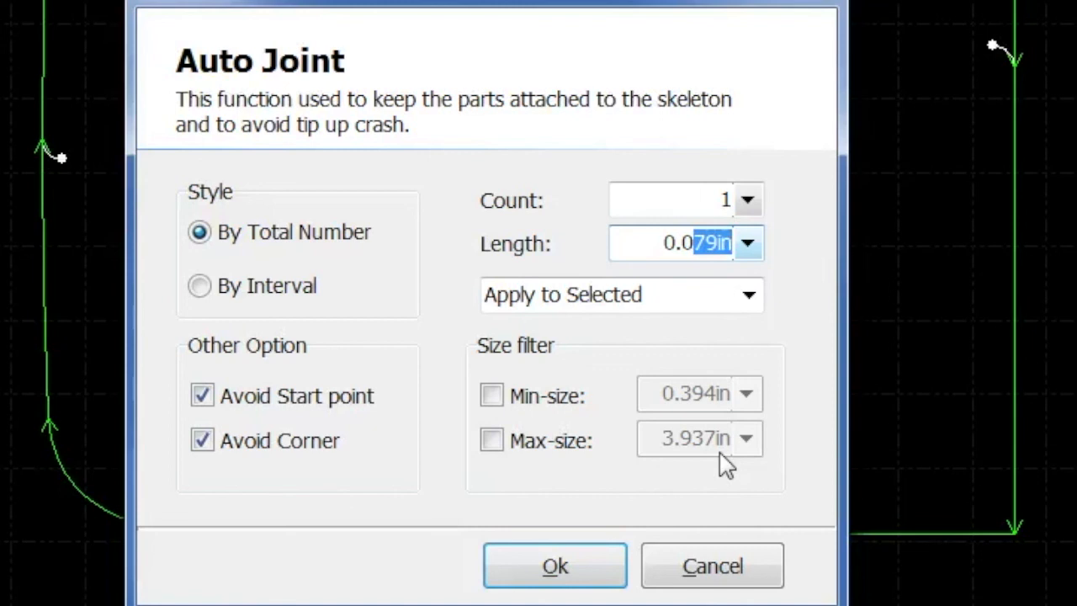
key("BackSpace")
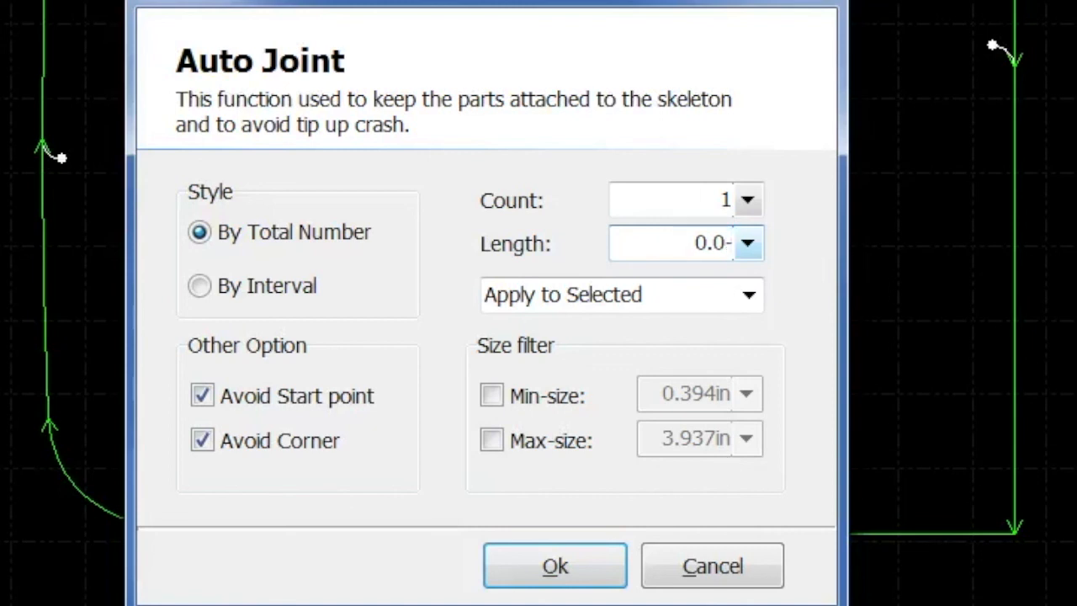
type("6")
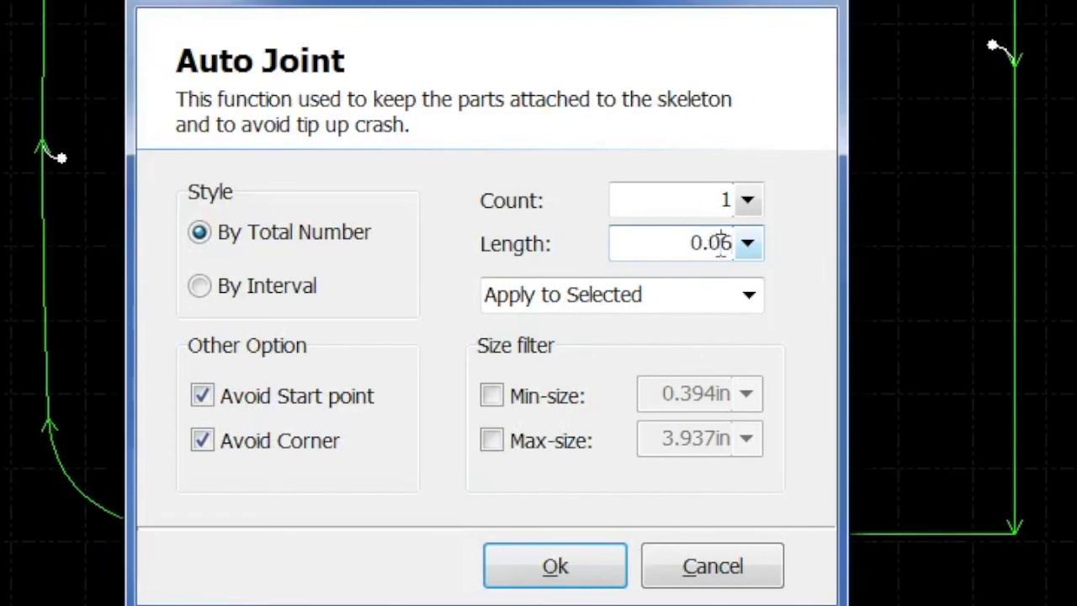
left_click_drag(721, 244, 733, 244)
type("3")
key("BackSpace")
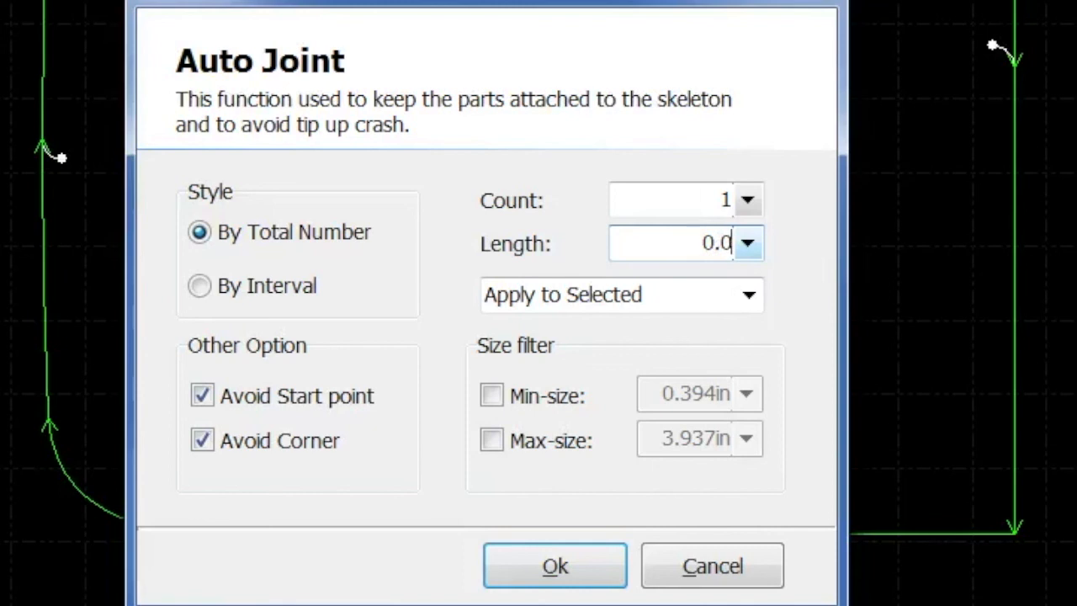
type("5")
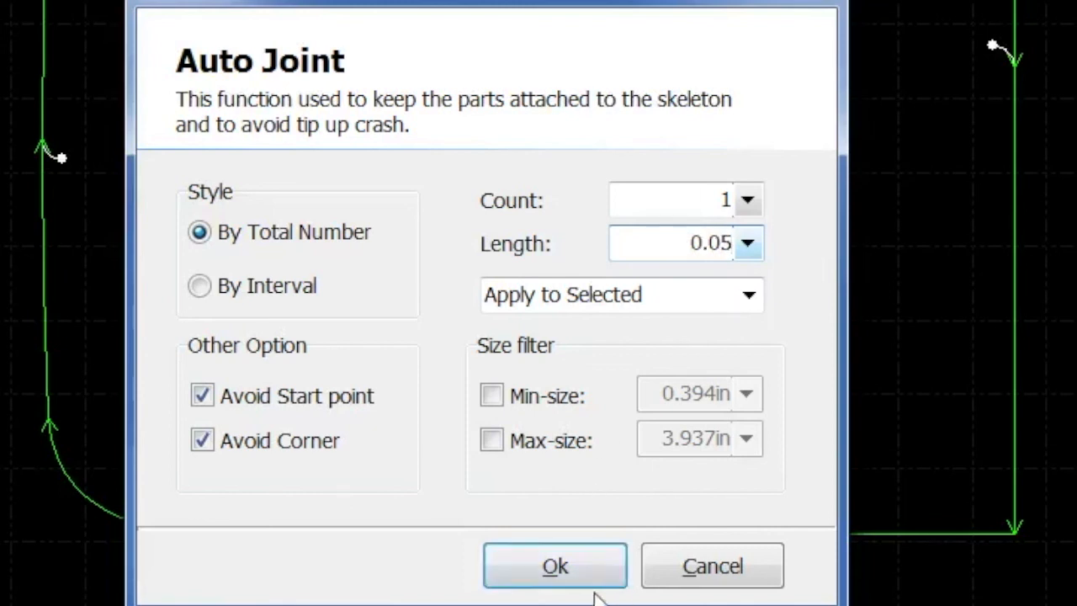
left_click(552, 569)
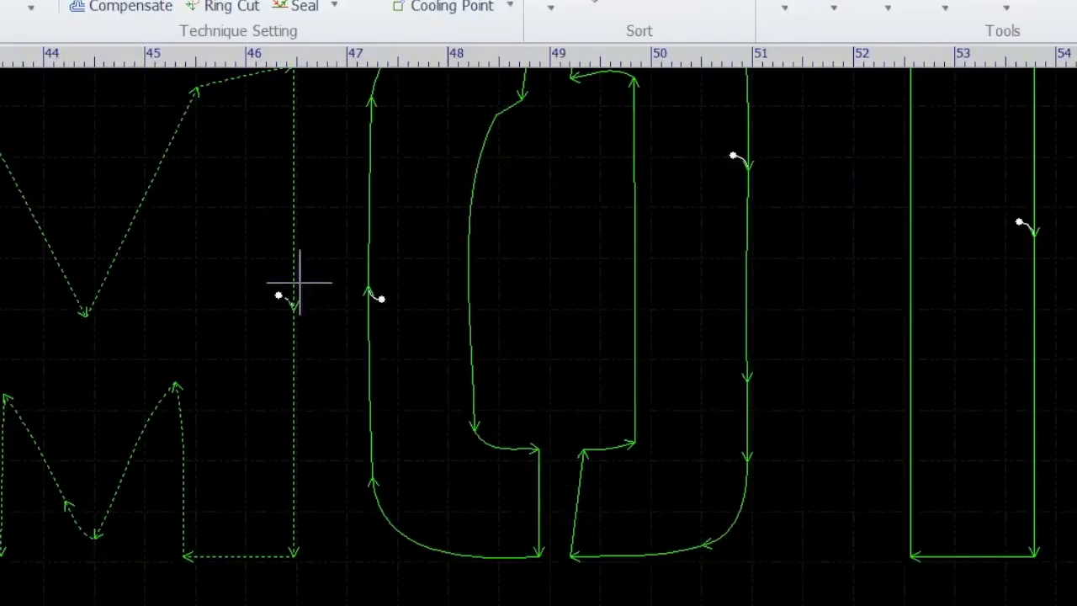
- Inspect the arc lead-in and start point on the M of MOTOR up close, and clear the selection
scroll(298, 292, "up", 5)
scroll(294, 311, "up", 3)
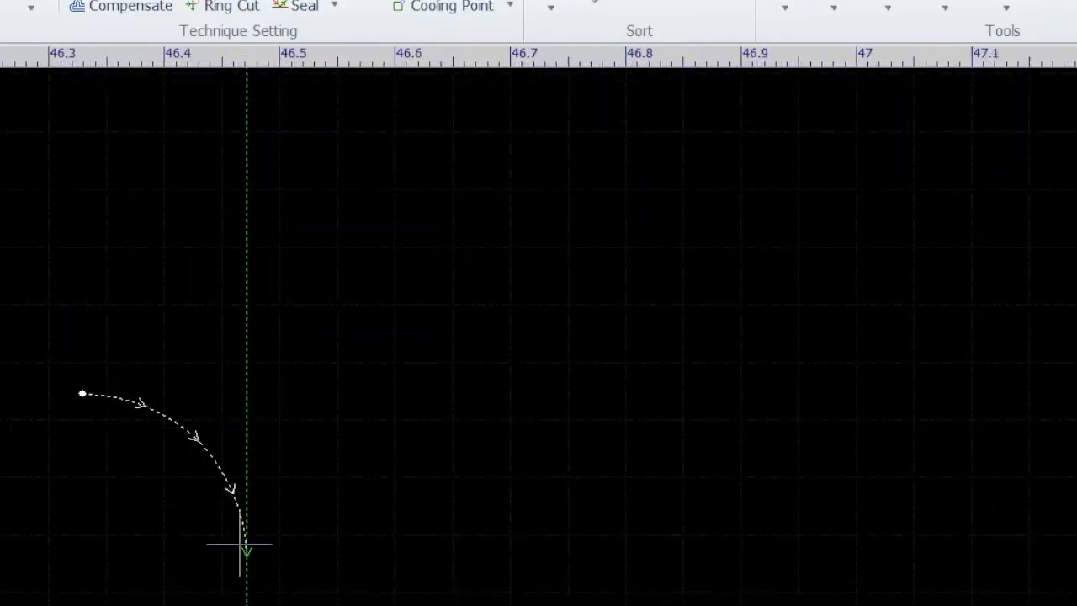
scroll(245, 559, "up", 4)
scroll(219, 454, "down", 10)
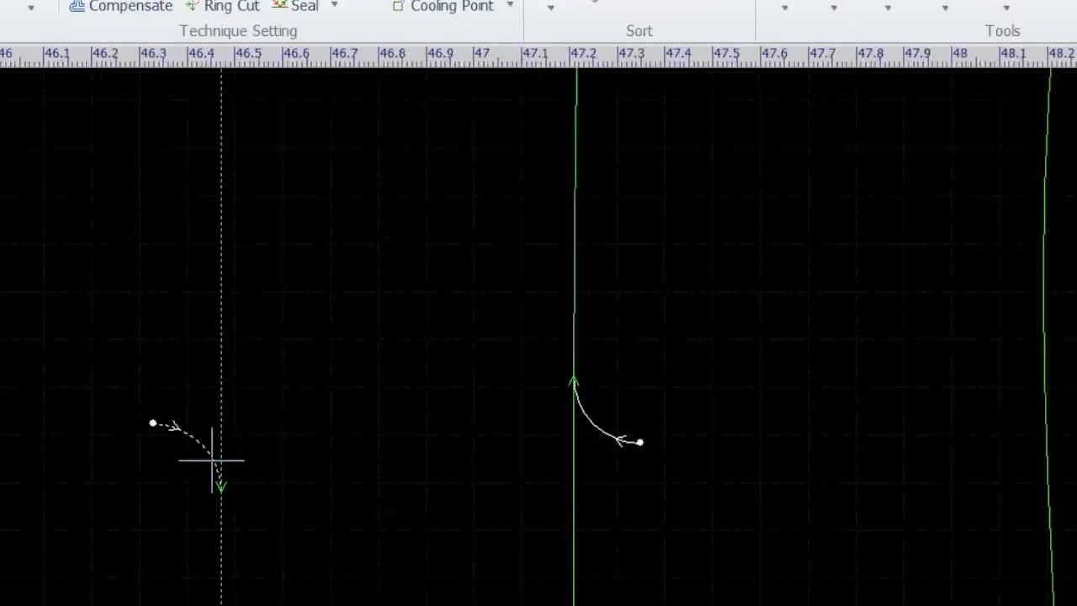
left_click(272, 332)
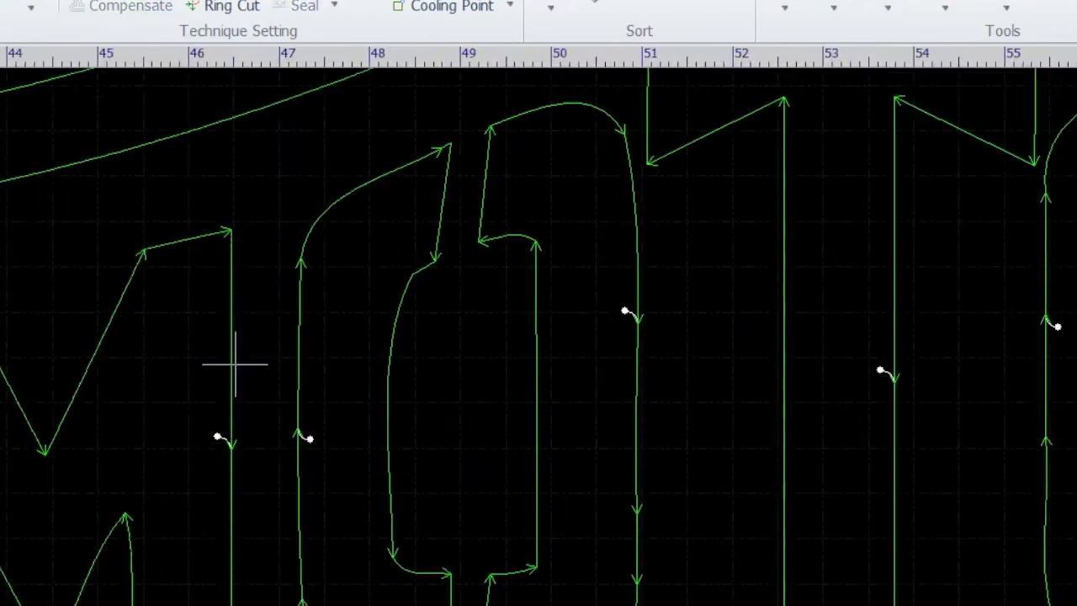
- Add one automatic microjoint of 0.05 in to the M of MOTOR, with start-point avoidance disabled and corner avoidance enabled
left_click(235, 362)
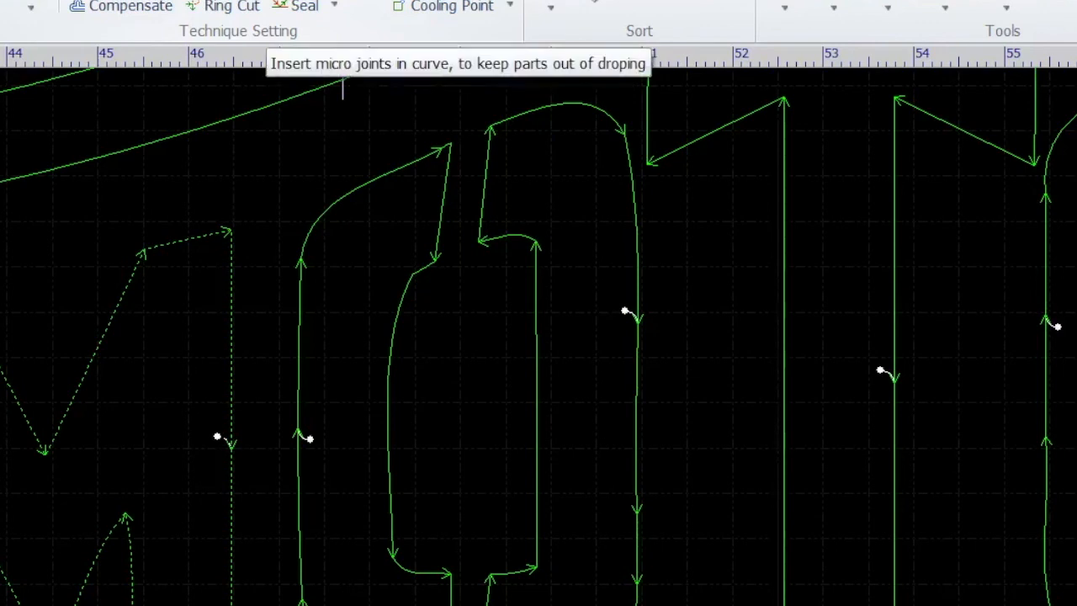
left_click(379, 2)
left_click(364, 2)
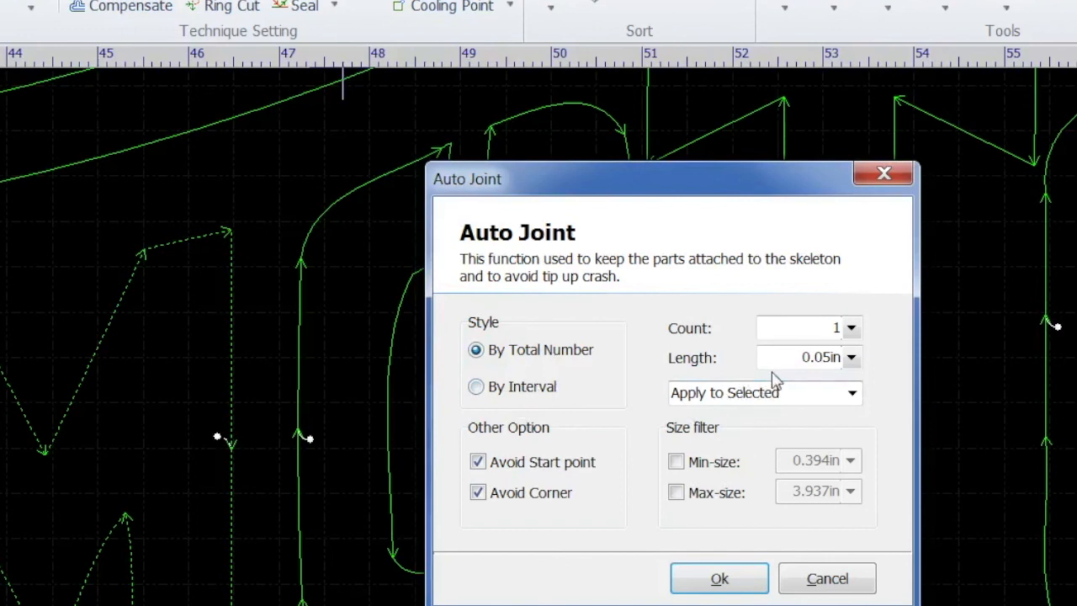
left_click_drag(800, 357, 878, 357)
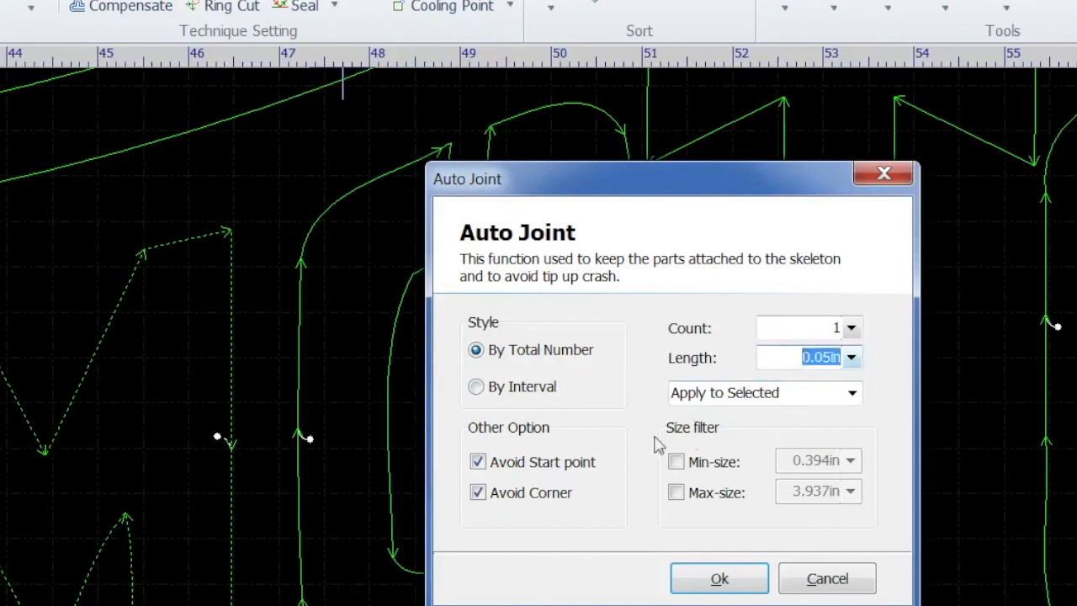
left_click(478, 492)
left_click(478, 462)
left_click(478, 492)
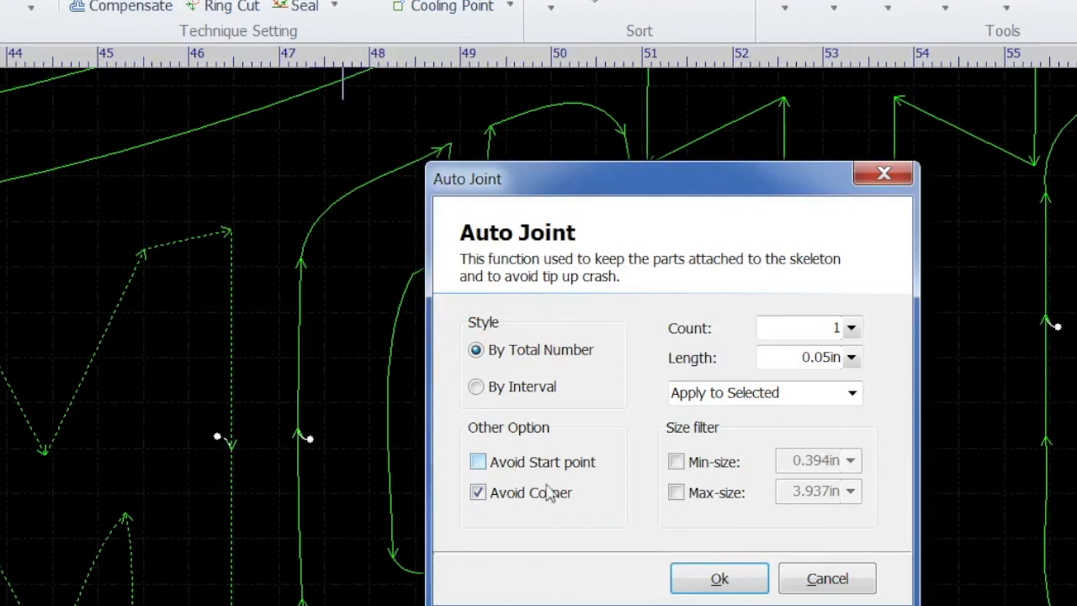
left_click(720, 580)
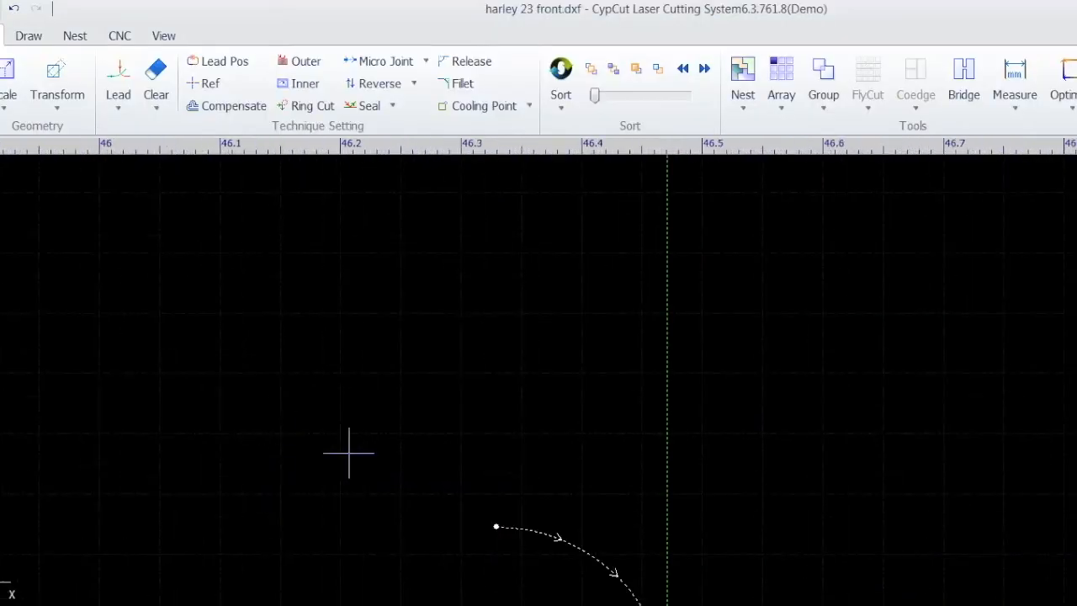
- Examine the microjoint gap beside the arc lead-in on the M and compare it with the neighbouring MOTOR letters
scroll(423, 396, "down", 3)
scroll(474, 409, "up", 3)
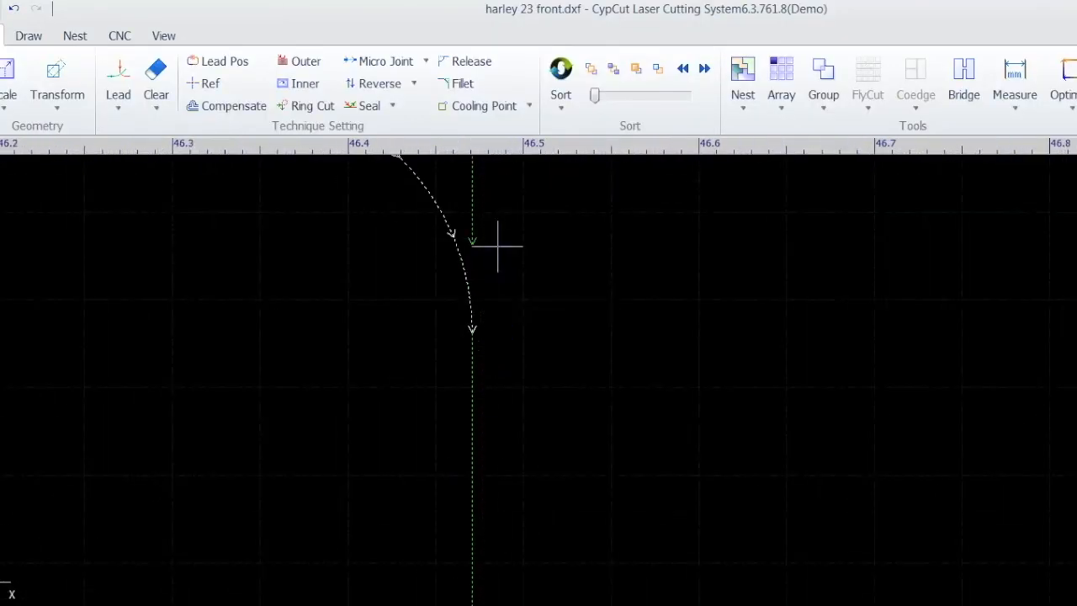
scroll(428, 260, "up", 3)
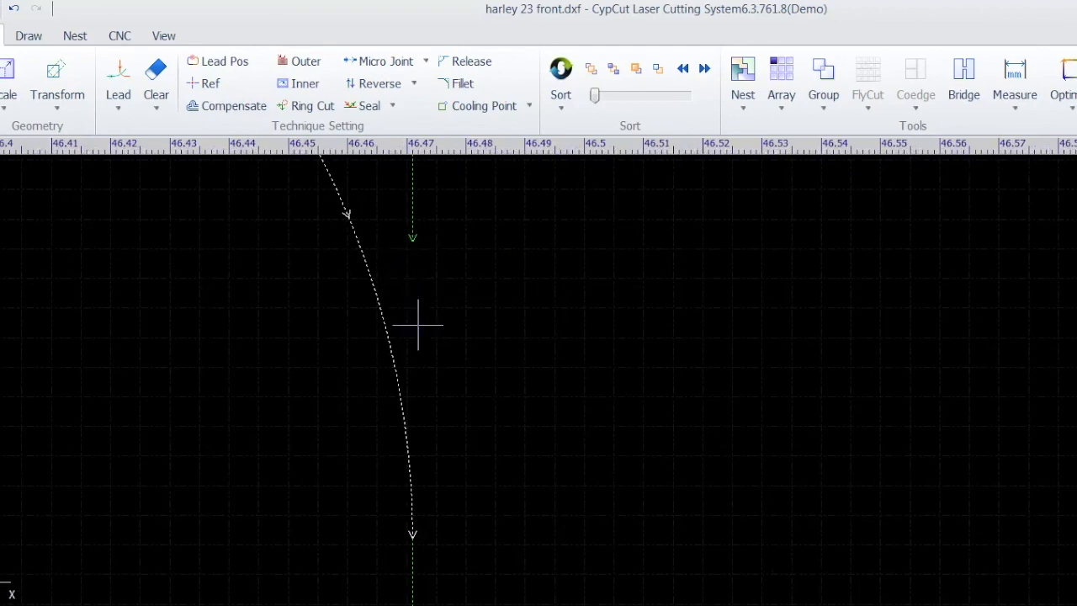
scroll(432, 380, "down", 4)
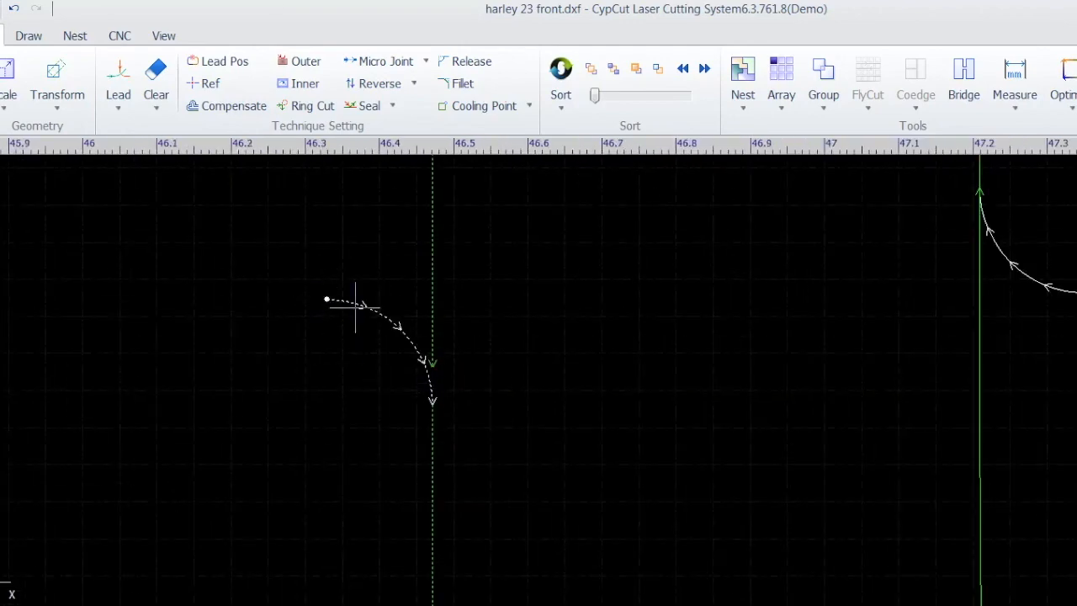
scroll(300, 457, "down", 5)
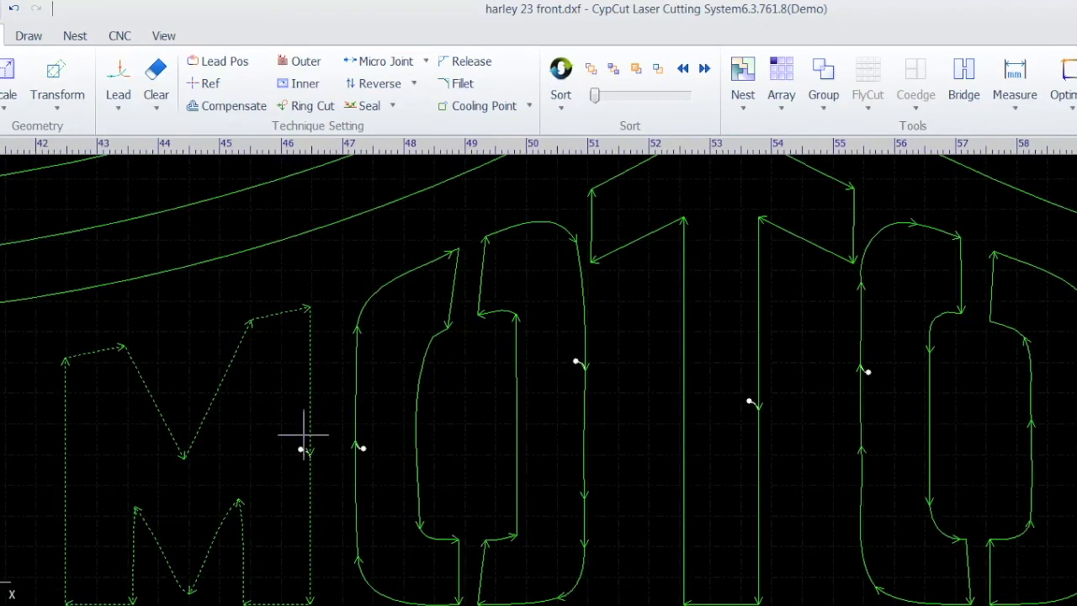
scroll(303, 451, "up", 6)
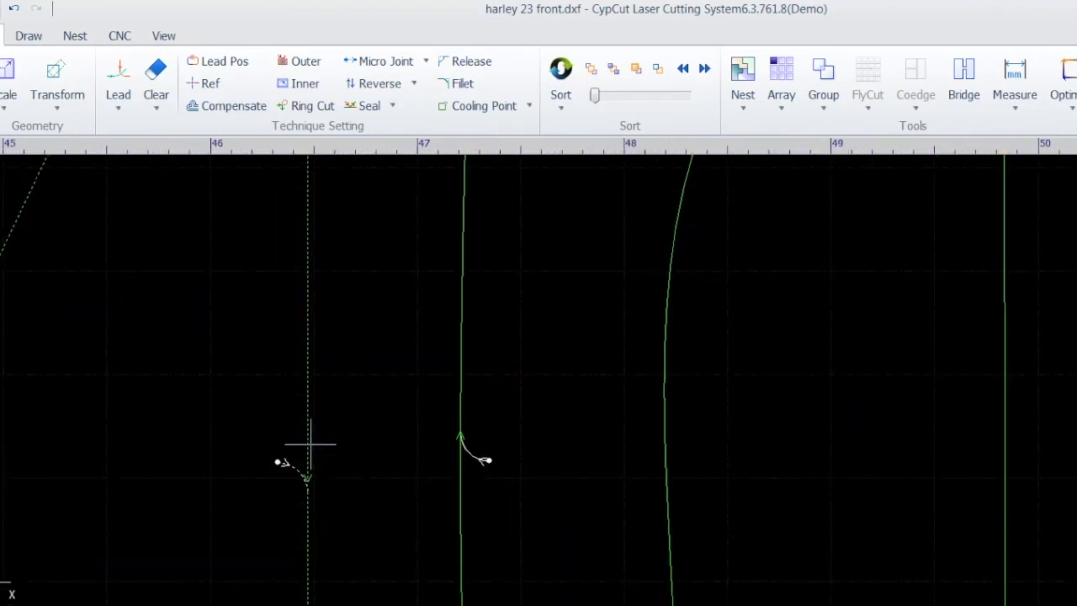
scroll(299, 510, "up", 3)
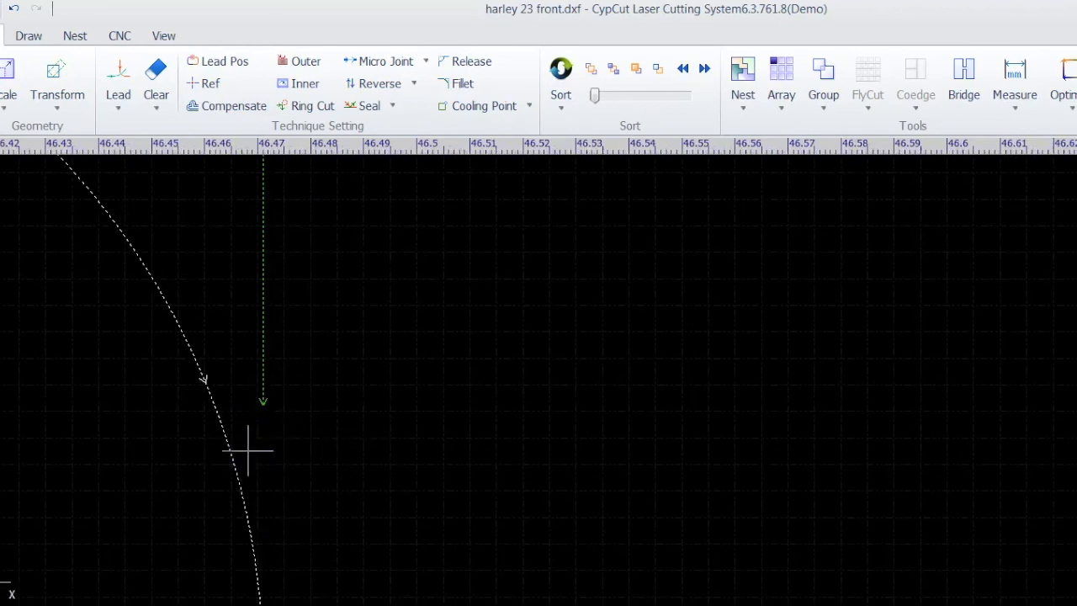
scroll(252, 370, "down", 4)
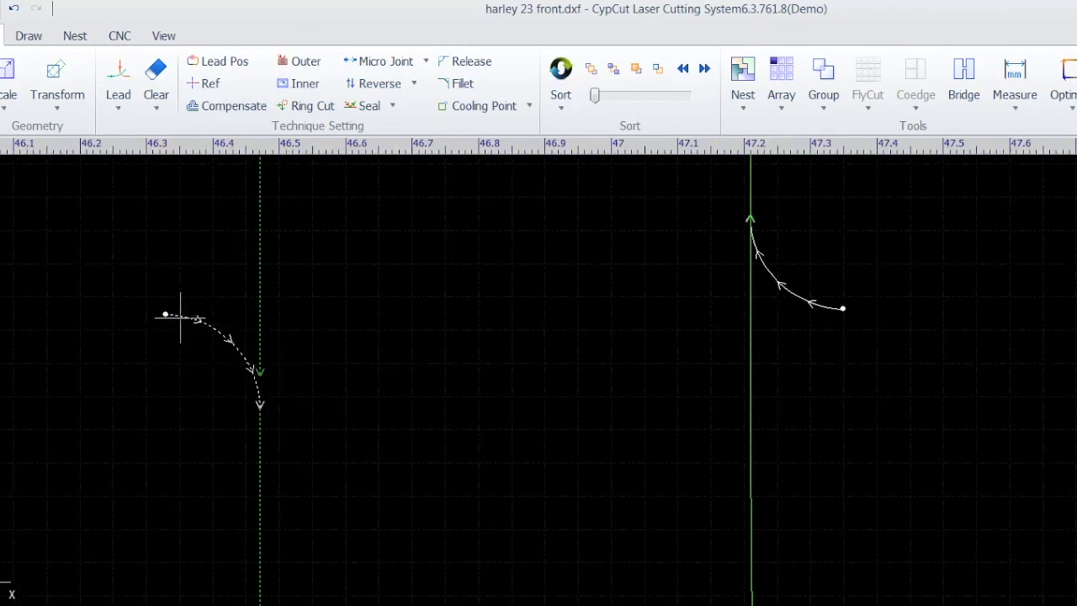
scroll(266, 377, "up", 5)
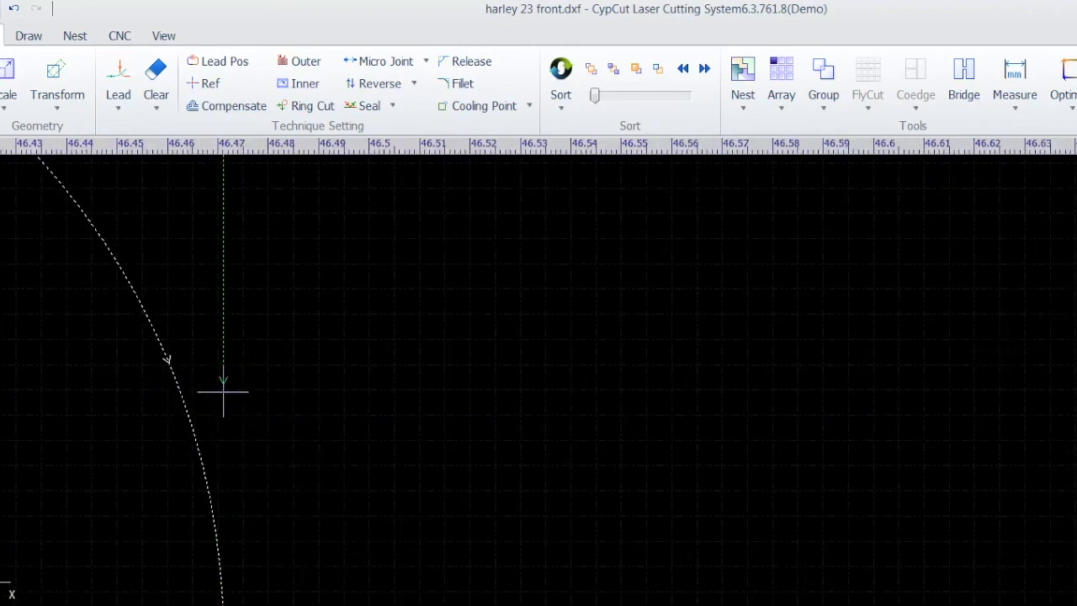
scroll(225, 389, "down", 4)
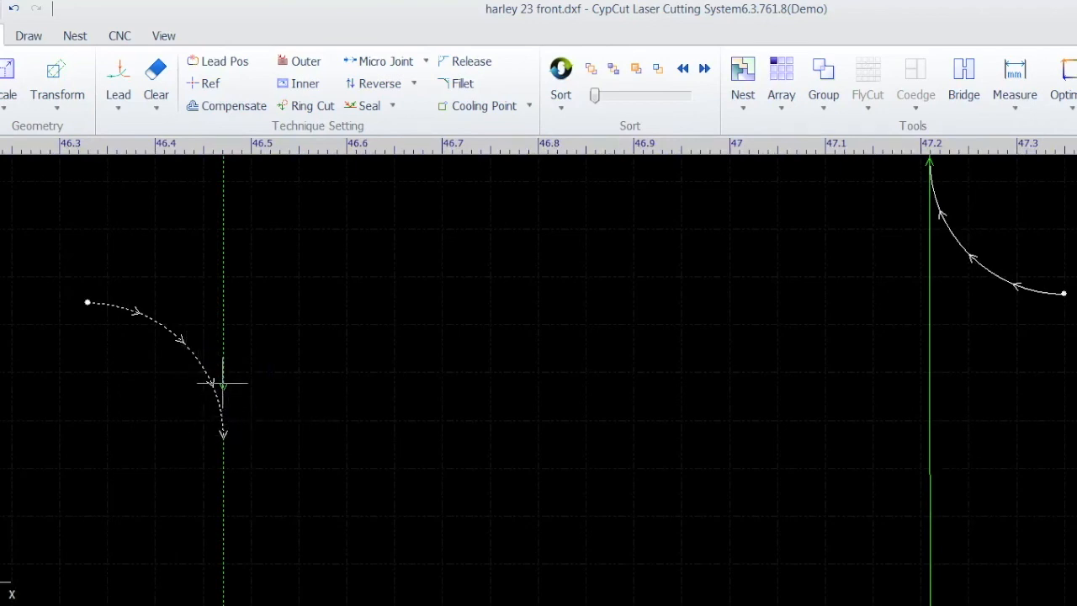
scroll(225, 400, "down", 6)
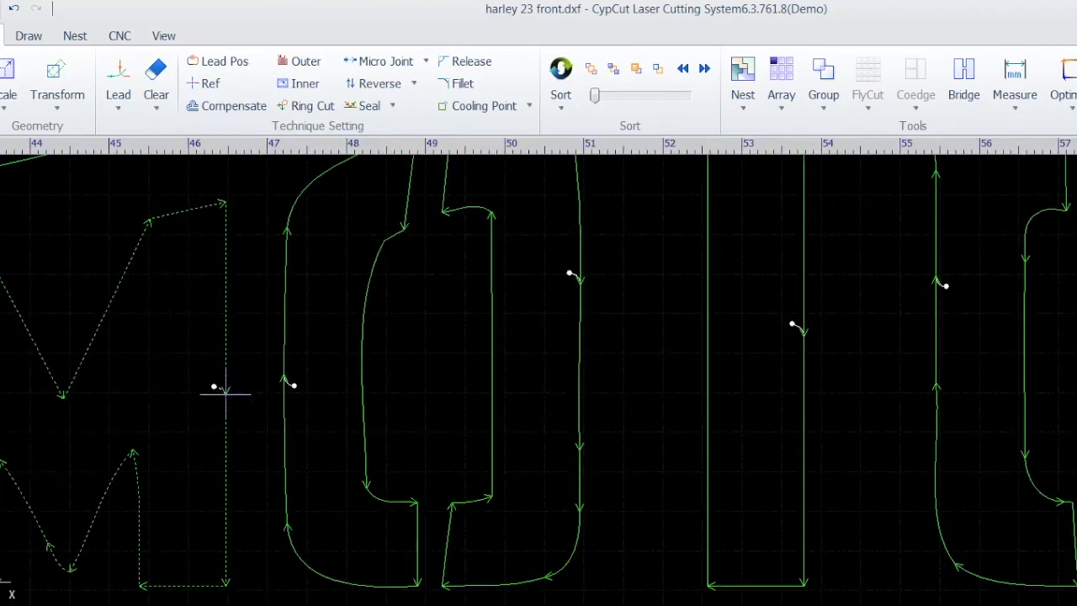
scroll(225, 392, "down", 2)
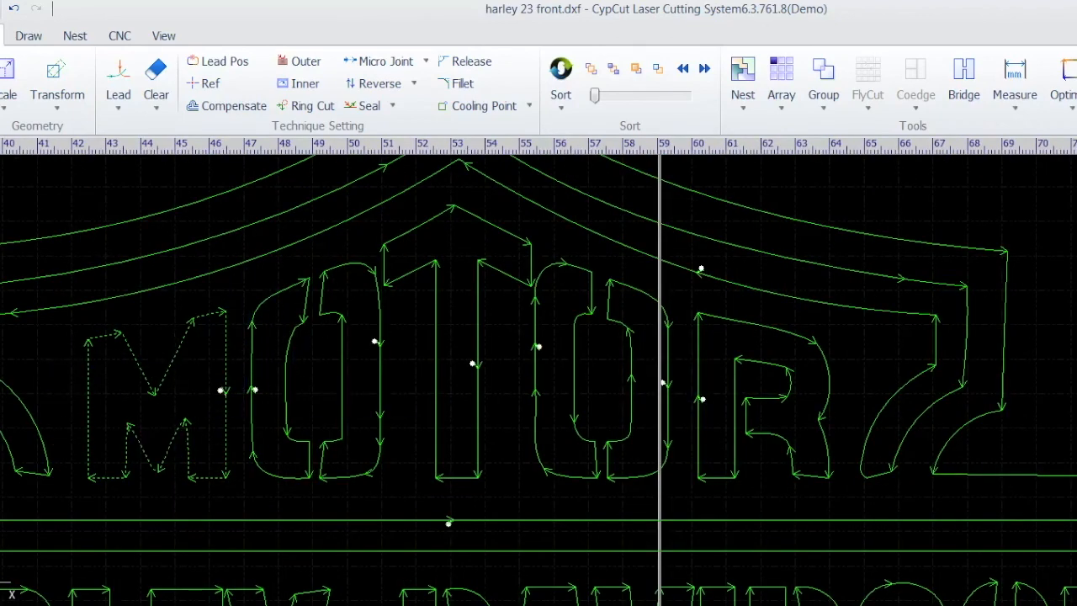
- Reselect only the M of MOTOR and clear its microjoints
left_click(242, 357)
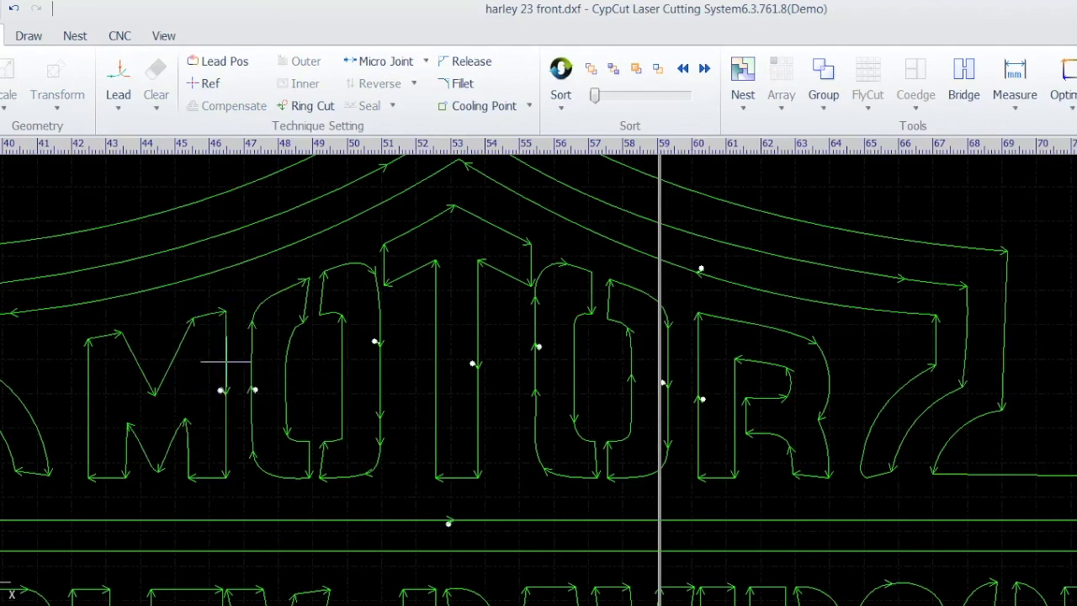
left_click(225, 362)
scroll(264, 421, "up", 5)
scroll(631, 493, "down", 5)
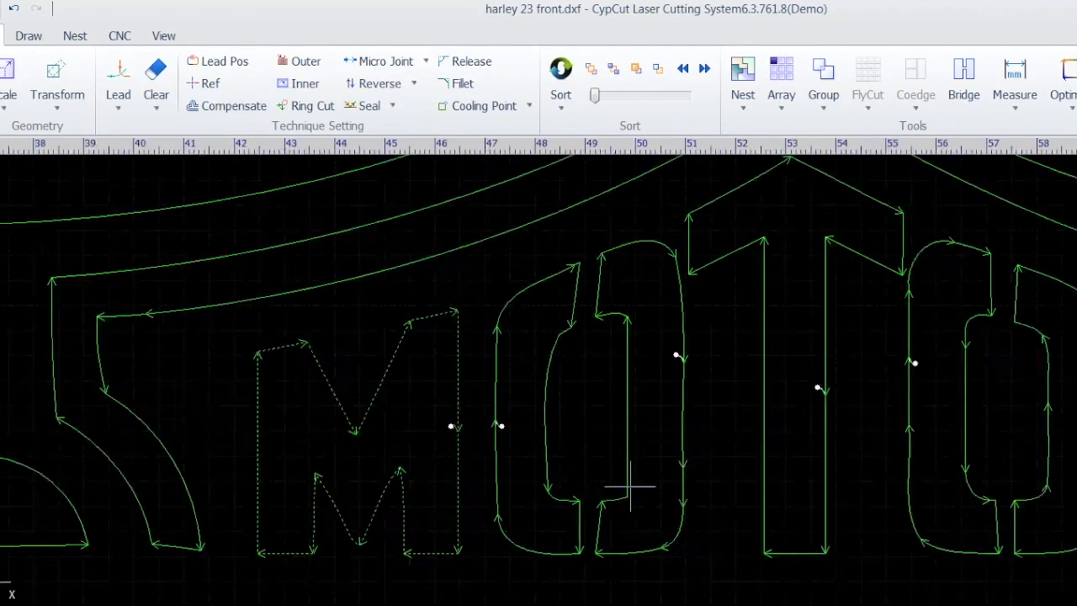
scroll(534, 446, "up", 6)
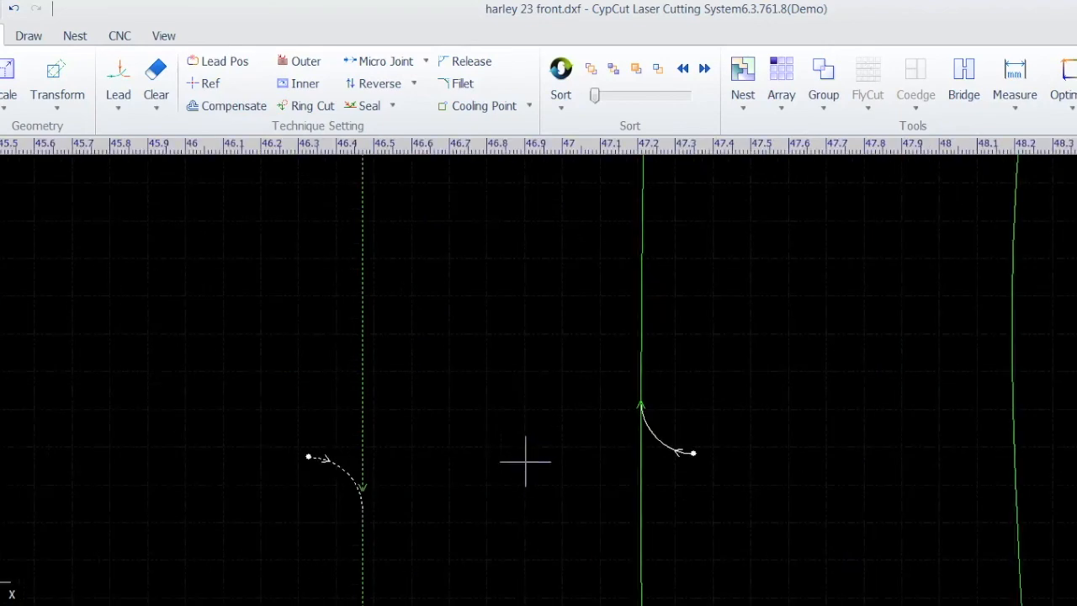
scroll(409, 540, "up", 3)
scroll(243, 356, "up", 2)
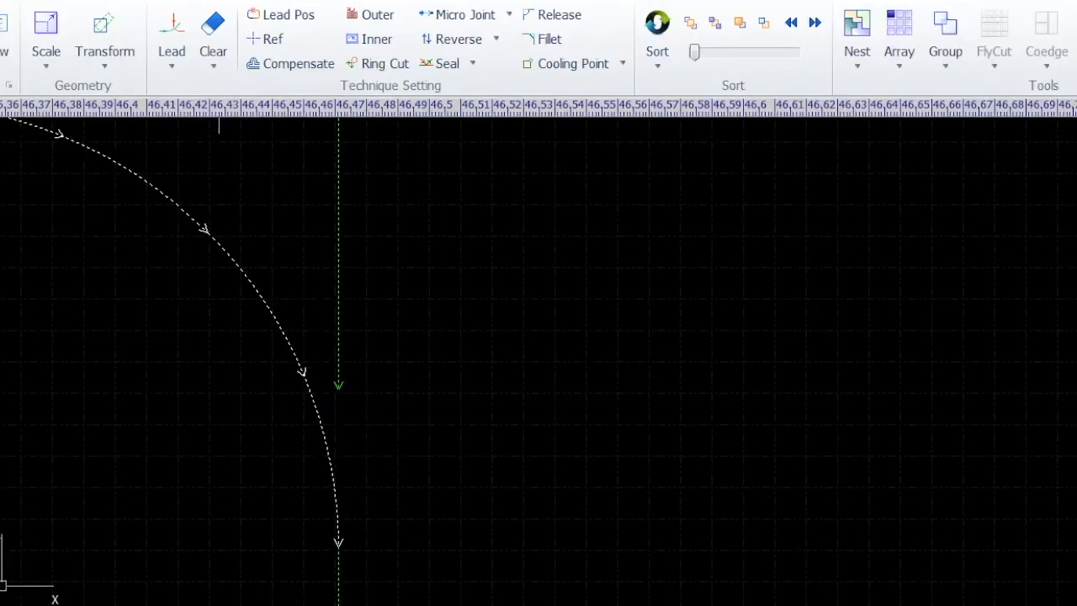
left_click(218, 68)
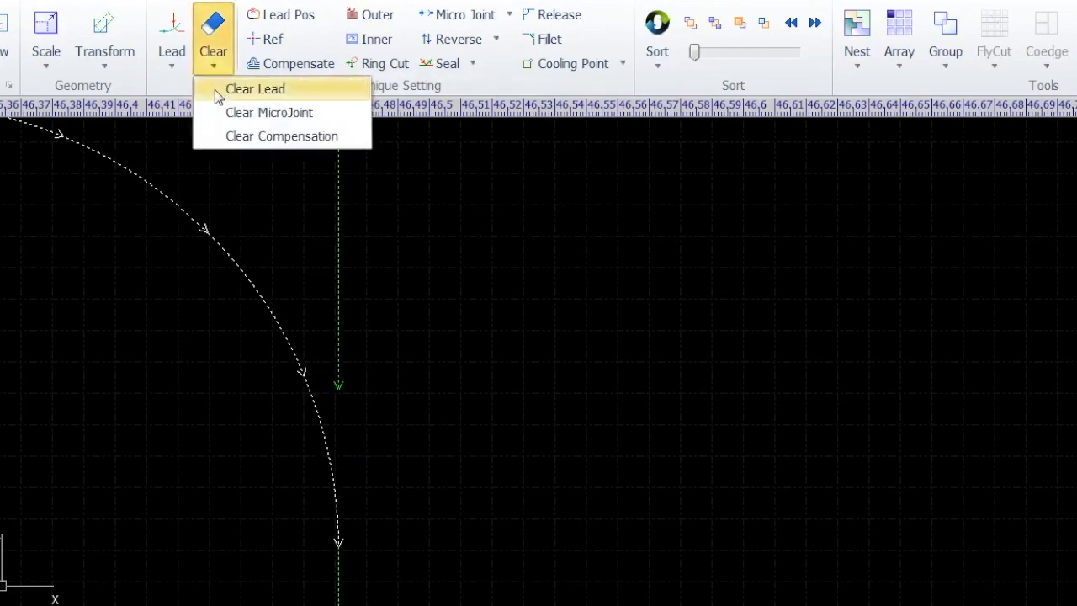
left_click(234, 110)
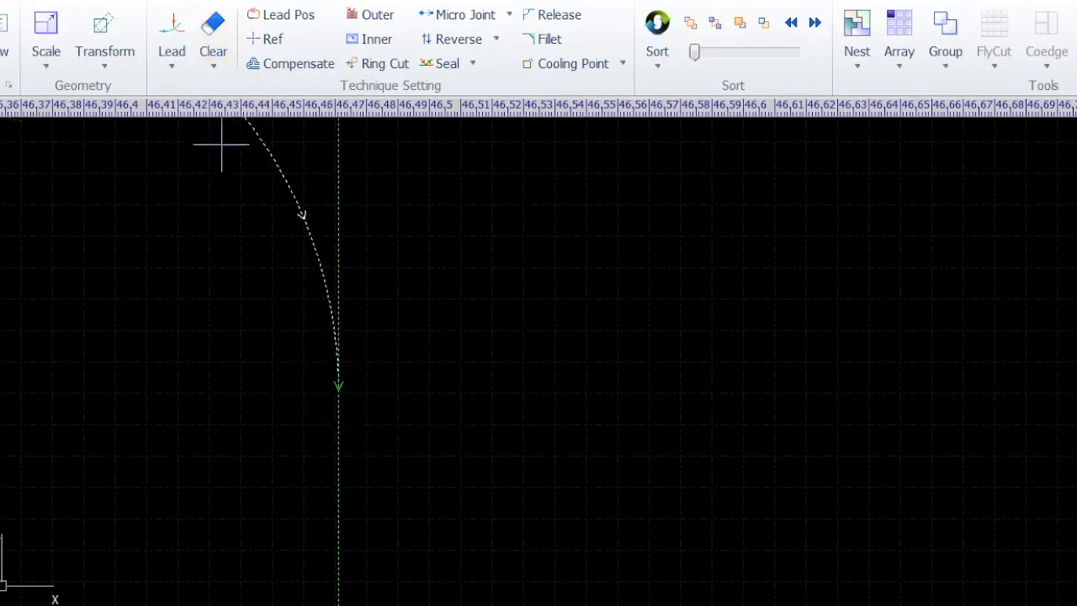
- Clear the lead-in from the selected M and check where its start point sits
left_click(211, 69)
left_click(220, 87)
scroll(317, 452, "down", 10)
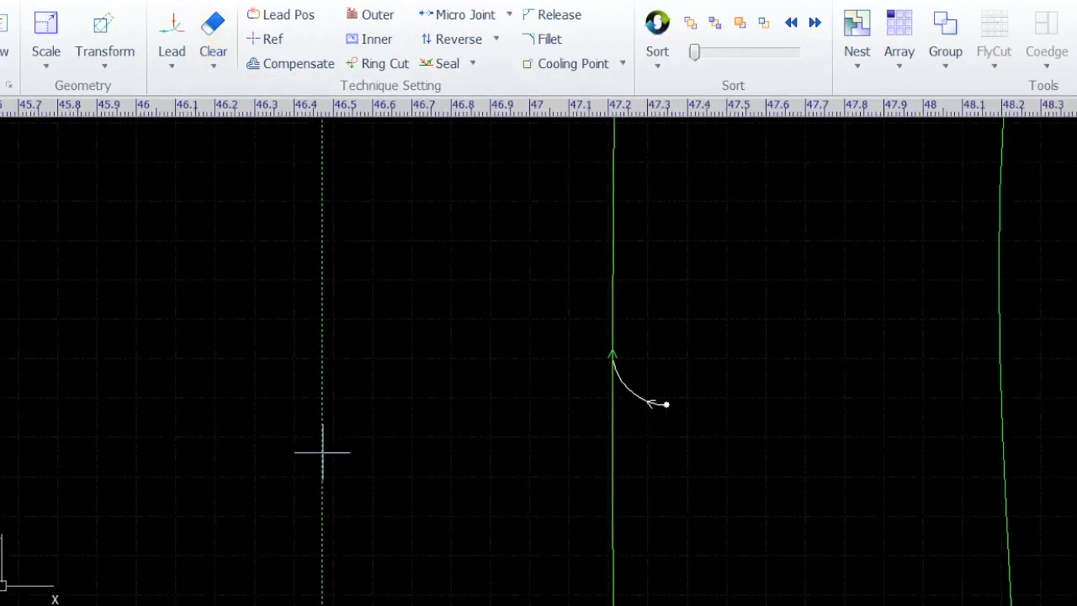
scroll(263, 600, "up", 5)
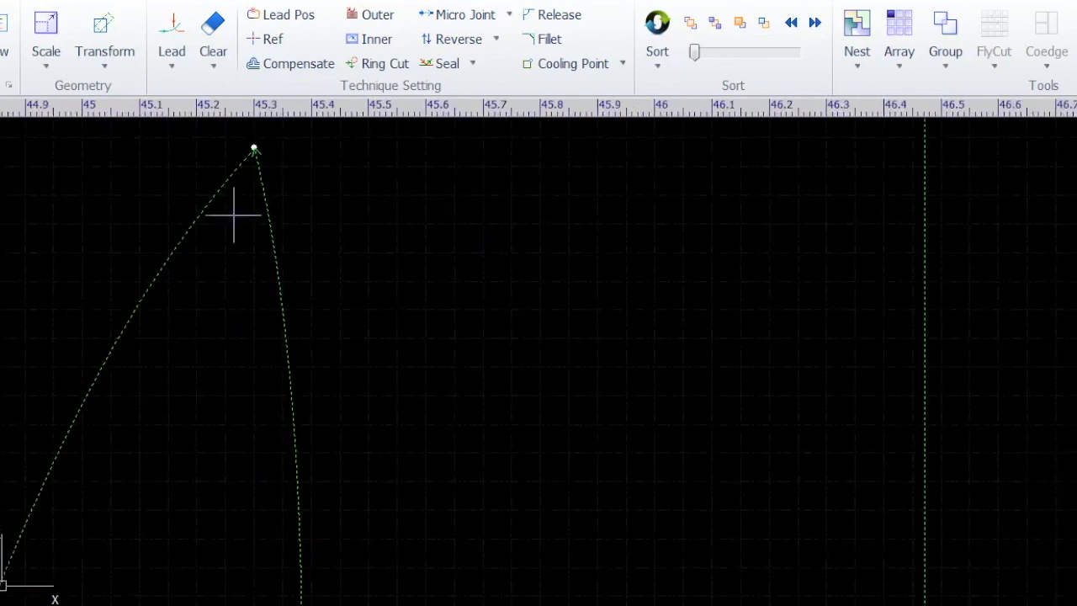
scroll(469, 407, "down", 5)
scroll(469, 407, "down", 3)
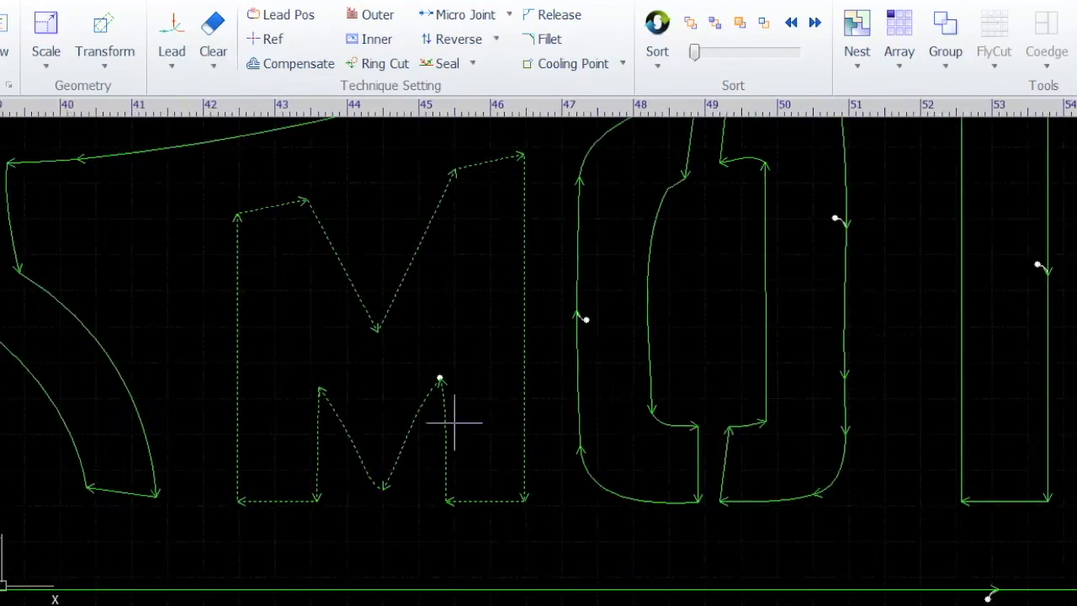
- Clear the selection and review the lead-ins and start points across the whole logo
scroll(291, 441, "down", 5)
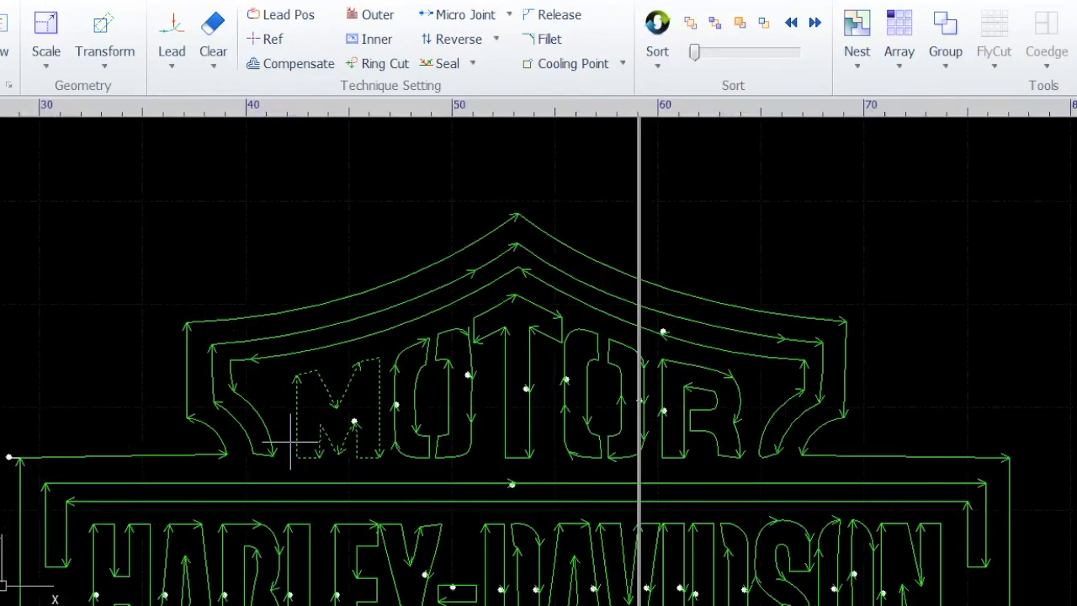
scroll(242, 570, "down", 2)
scroll(235, 568, "up", 3)
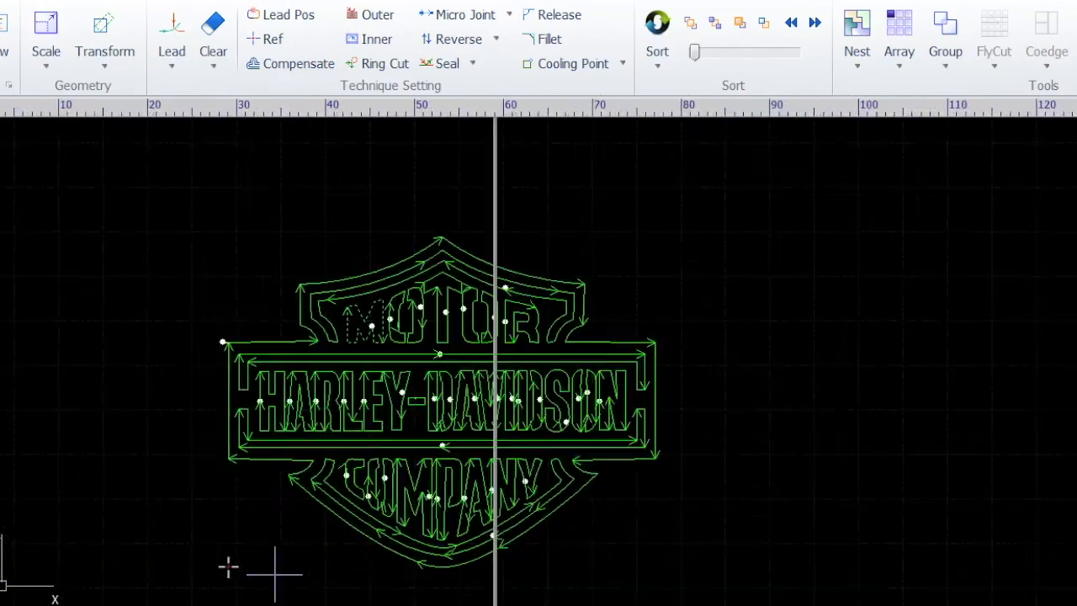
scroll(268, 425, "down", 3)
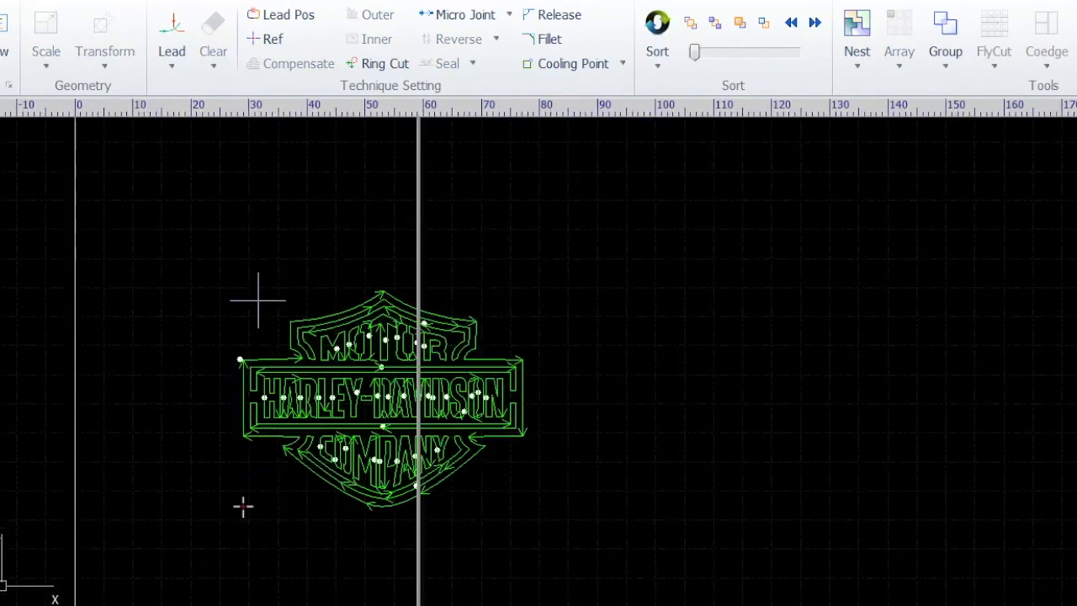
scroll(216, 417, "up", 3)
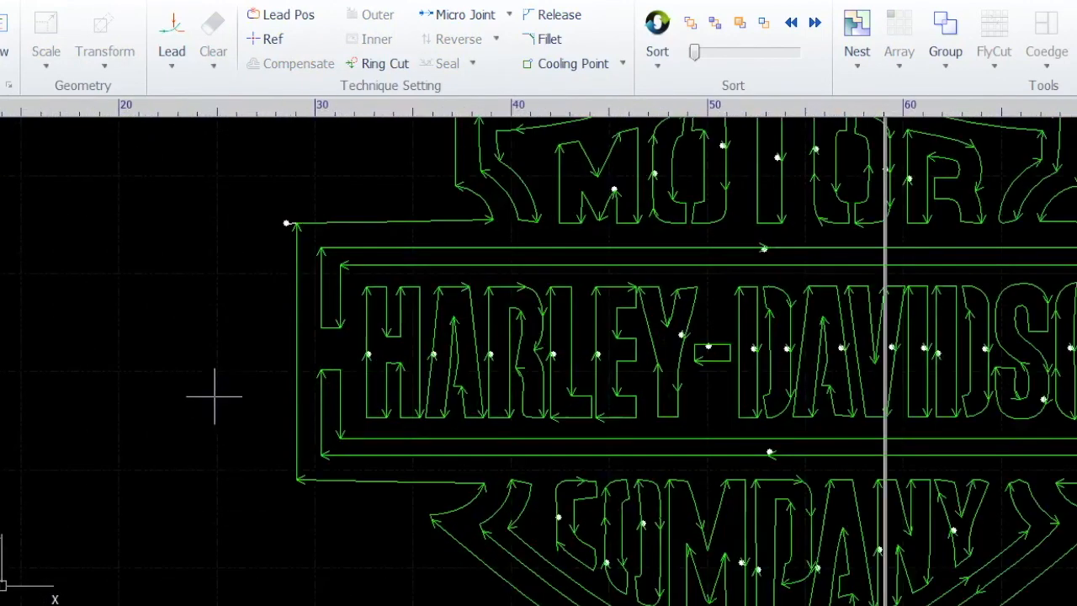
scroll(189, 352, "down", 2)
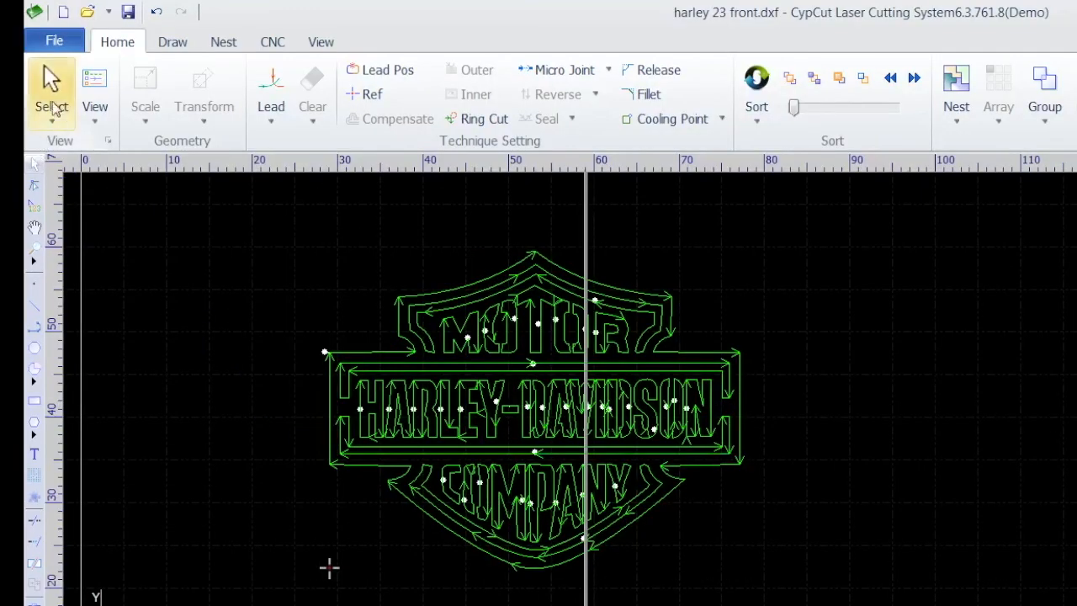
- Save the prepared logo in LXD format as harley 23 front.lxds in the Downloads folder
left_click(54, 40)
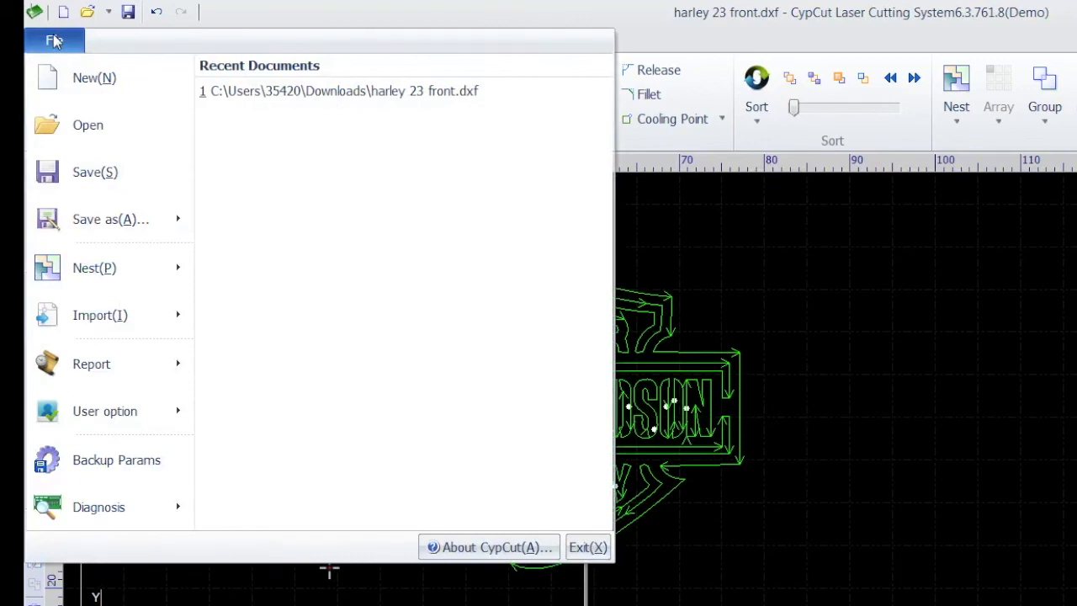
mouse_move(97, 223)
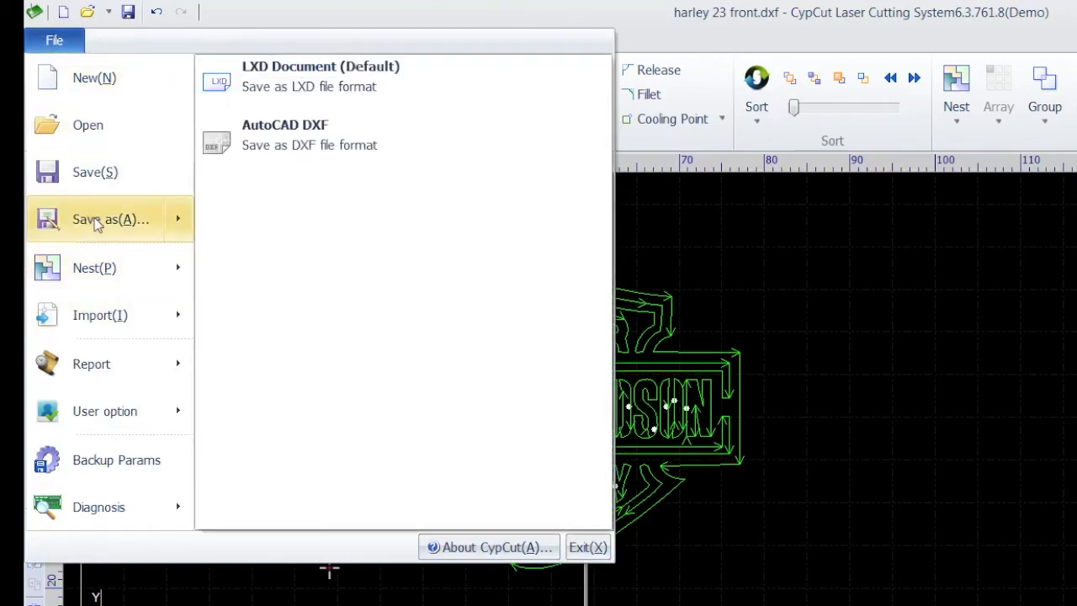
left_click(314, 77)
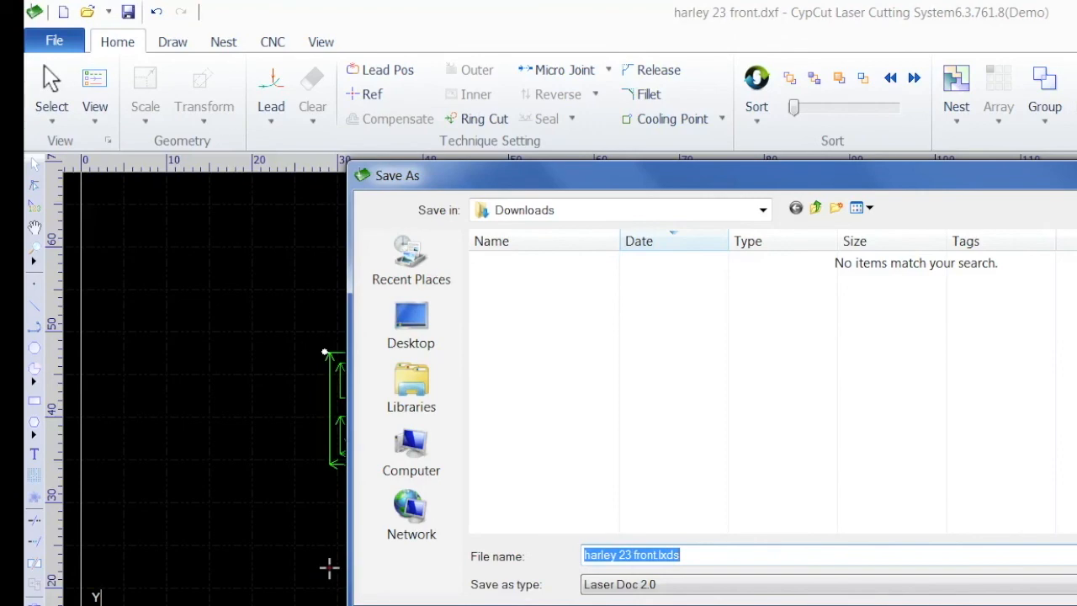
key("Return")
- Delete the whole logo from the drawing area and start a new empty drawing, discarding the unsaved changes
left_click_drag(267, 217, 788, 591)
key("Delete")
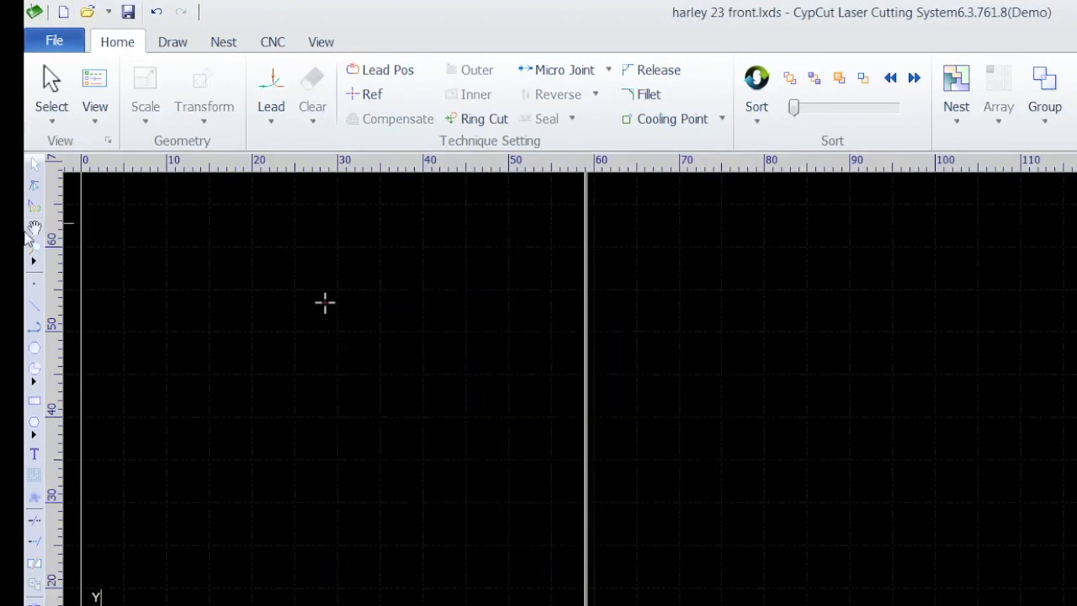
left_click(54, 40)
left_click(78, 82)
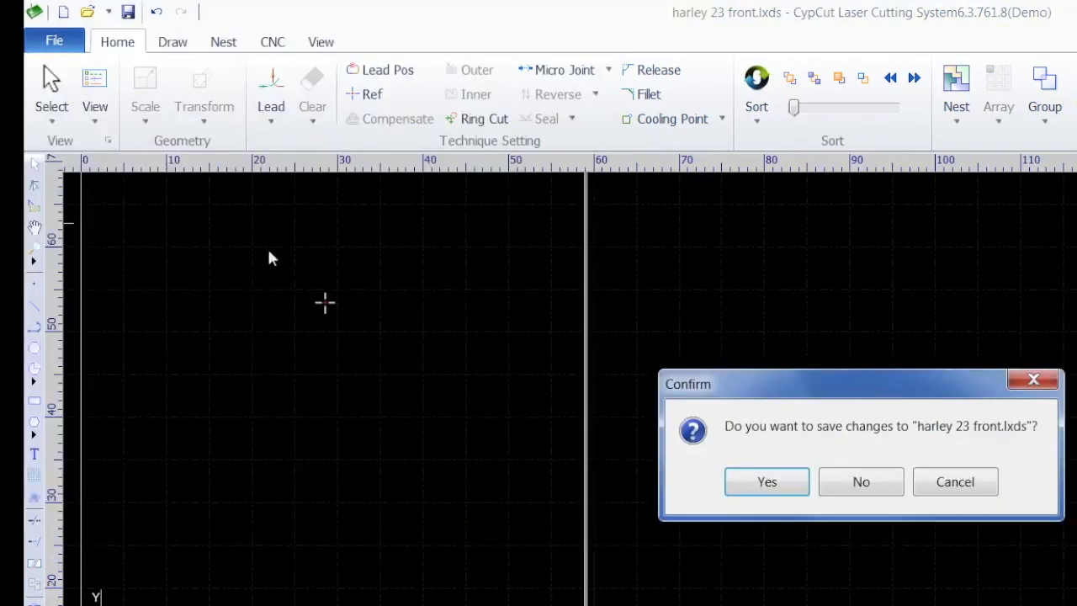
left_click(877, 493)
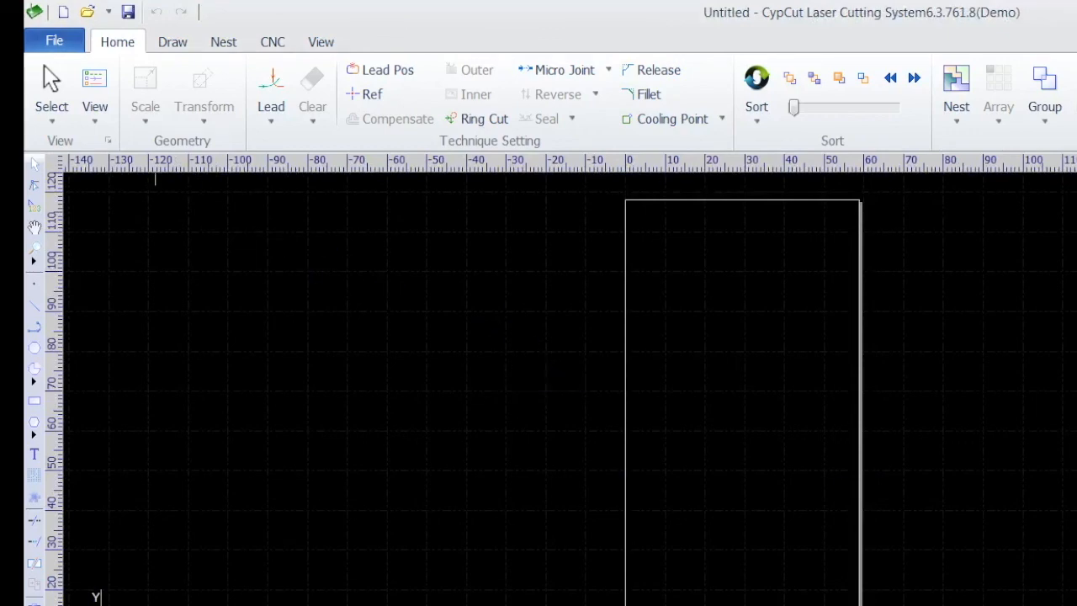
- Open harley 23 front.lxds from the Downloads folder and check the lead-ins on the outer border and the MOTOR letters
left_click(62, 46)
left_click(87, 125)
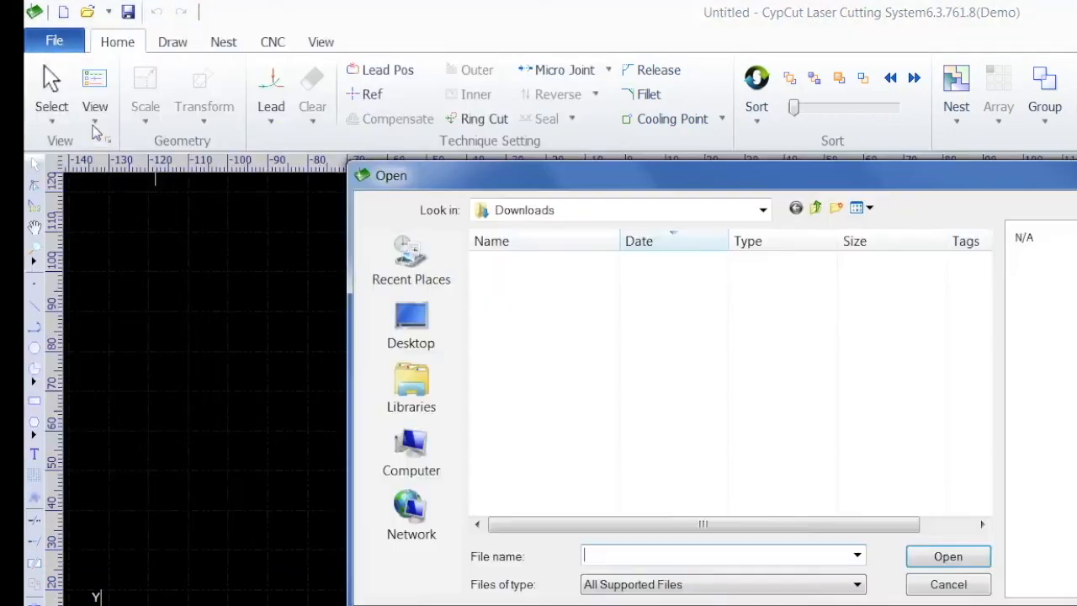
left_click(540, 263)
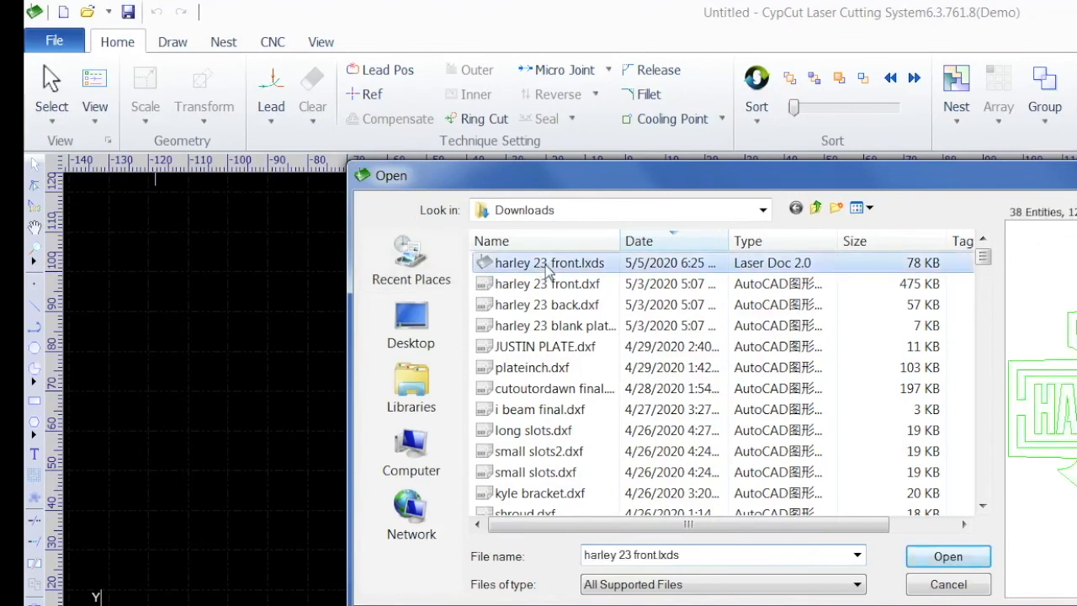
left_click(949, 557)
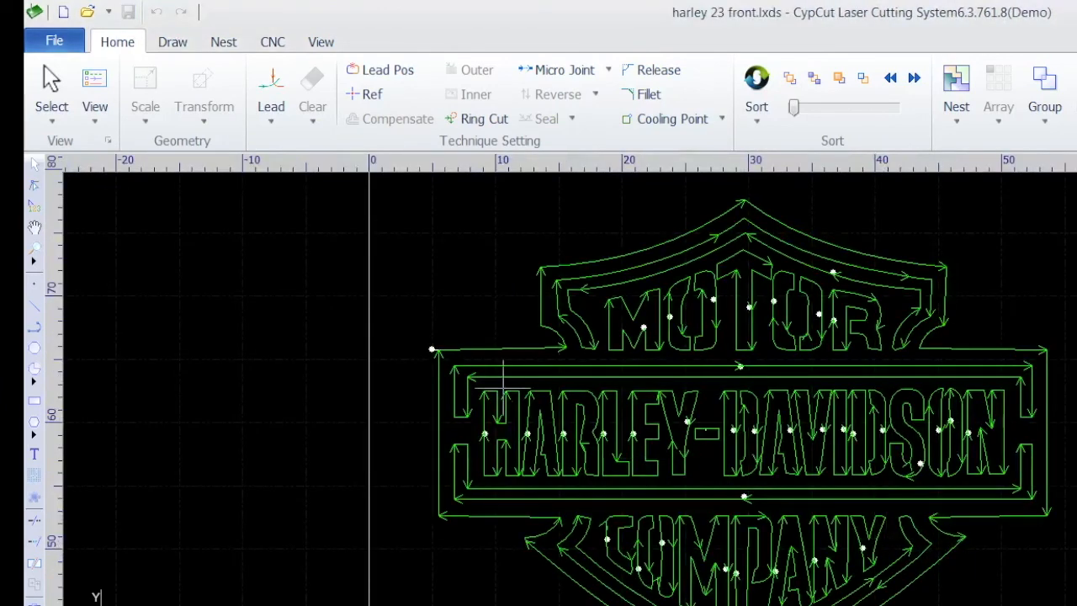
scroll(437, 347, "up", 6)
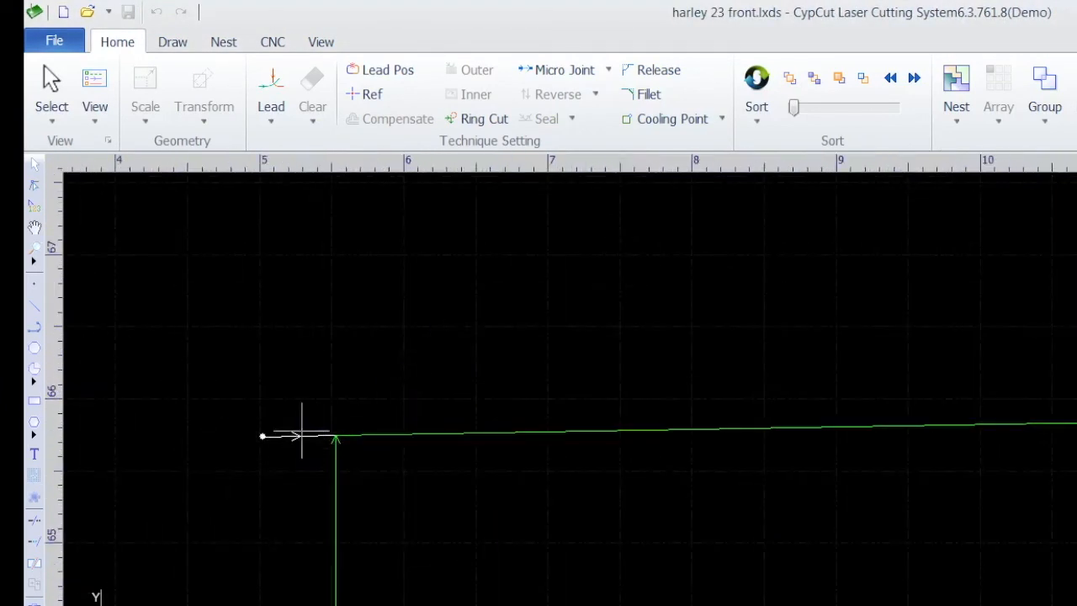
scroll(177, 446, "down", 5)
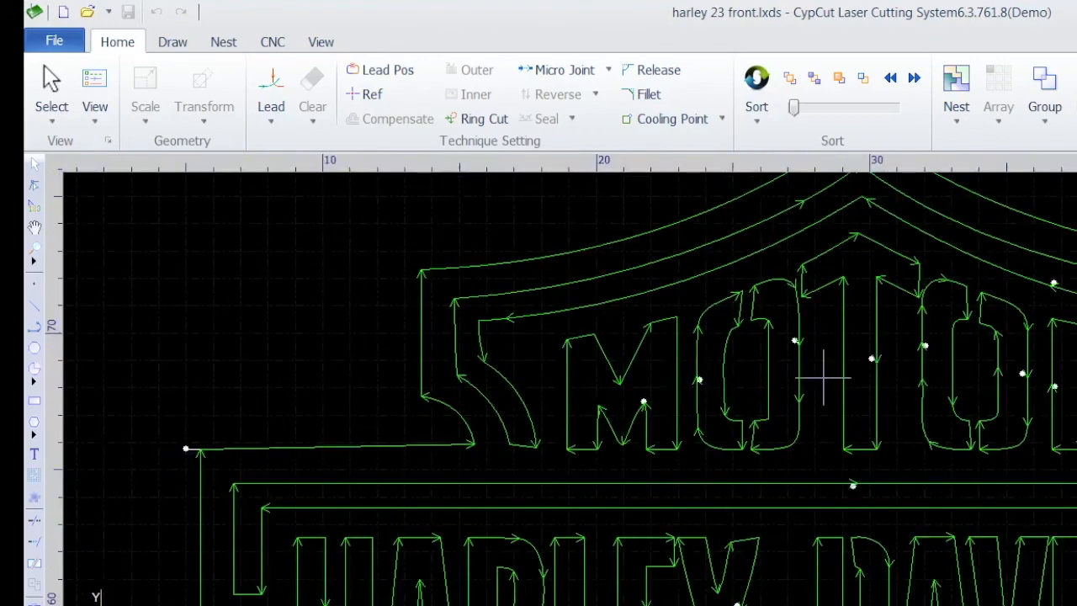
scroll(794, 366, "up", 5)
scroll(497, 299, "down", 6)
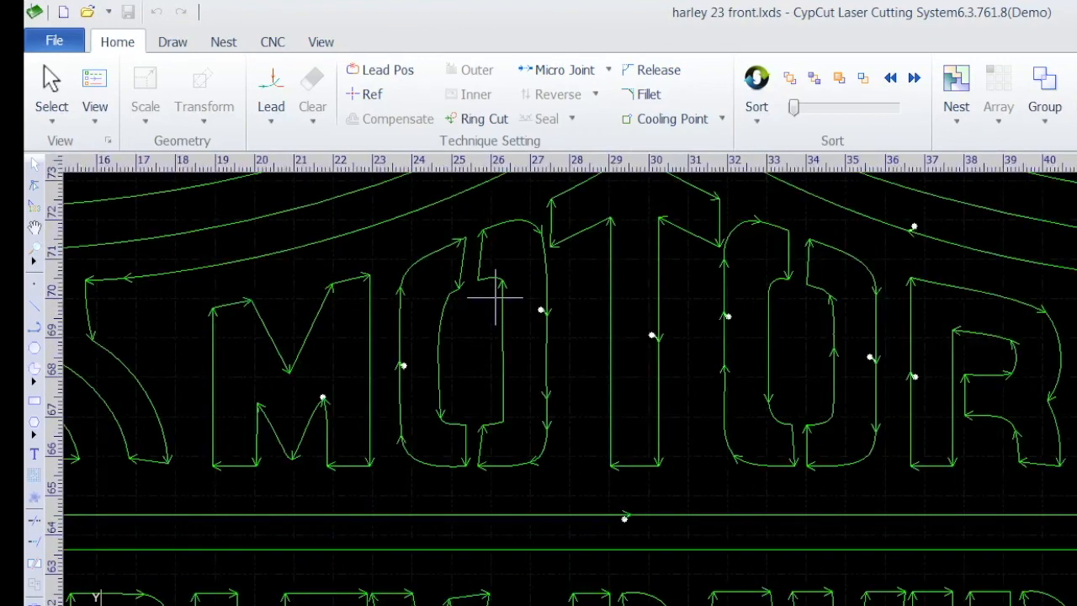